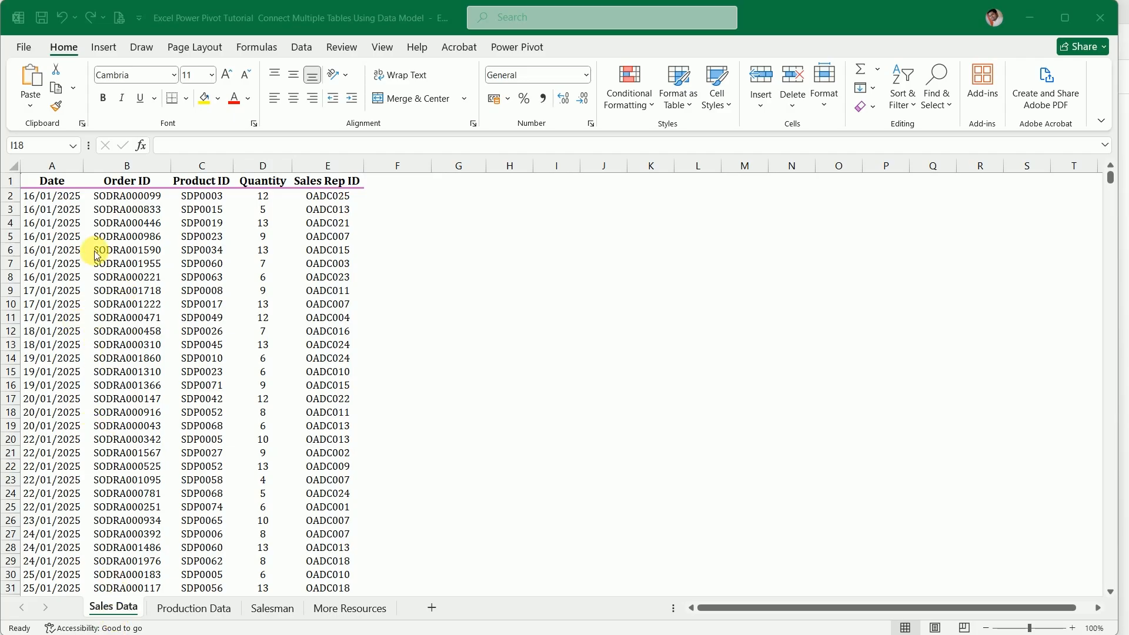
Examine the Date, Order ID, Product ID, Quantity and Sales Rep ID columns on the Sales Data sheet
{"action": "left_click", "coordinate": [61, 216]}
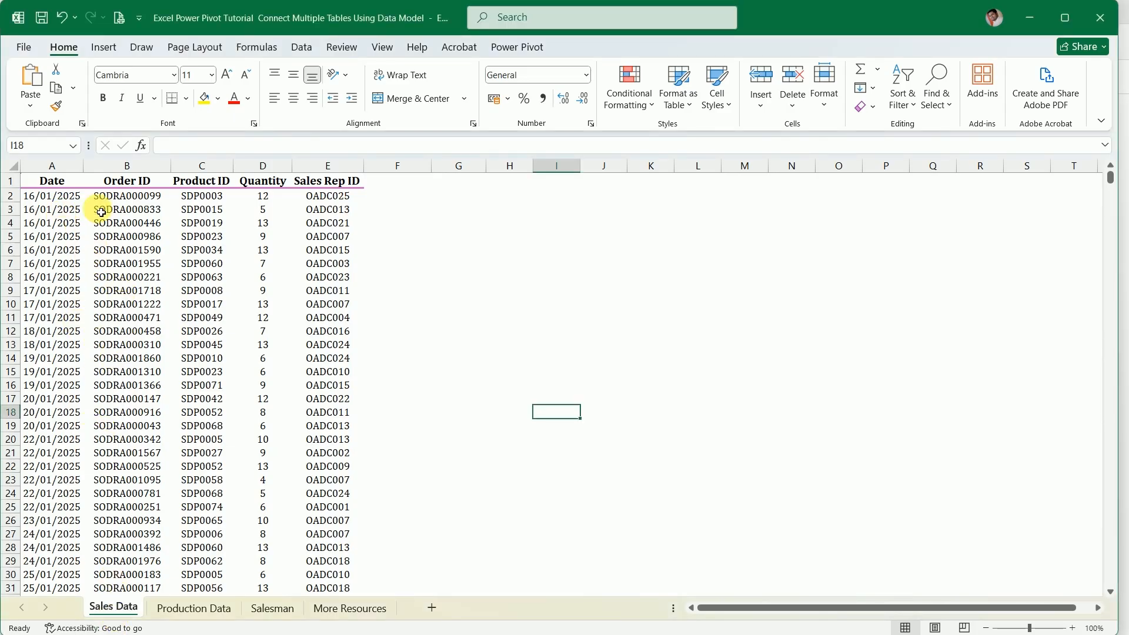
{"action": "left_click", "coordinate": [147, 204]}
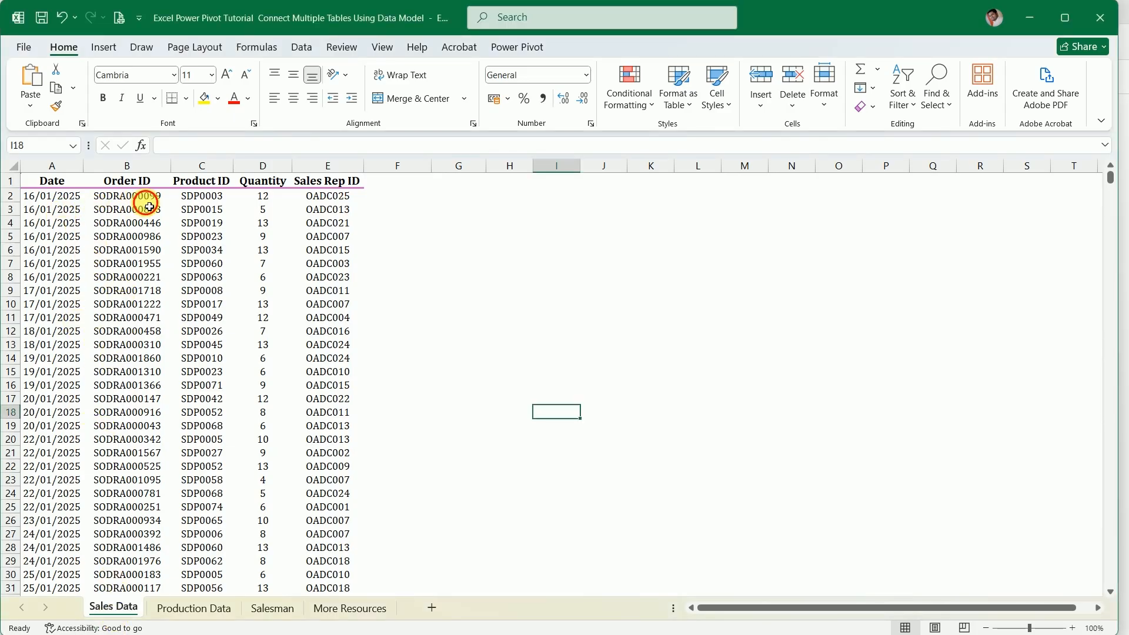
{"action": "left_click", "coordinate": [197, 203]}
{"action": "left_click", "coordinate": [259, 210]}
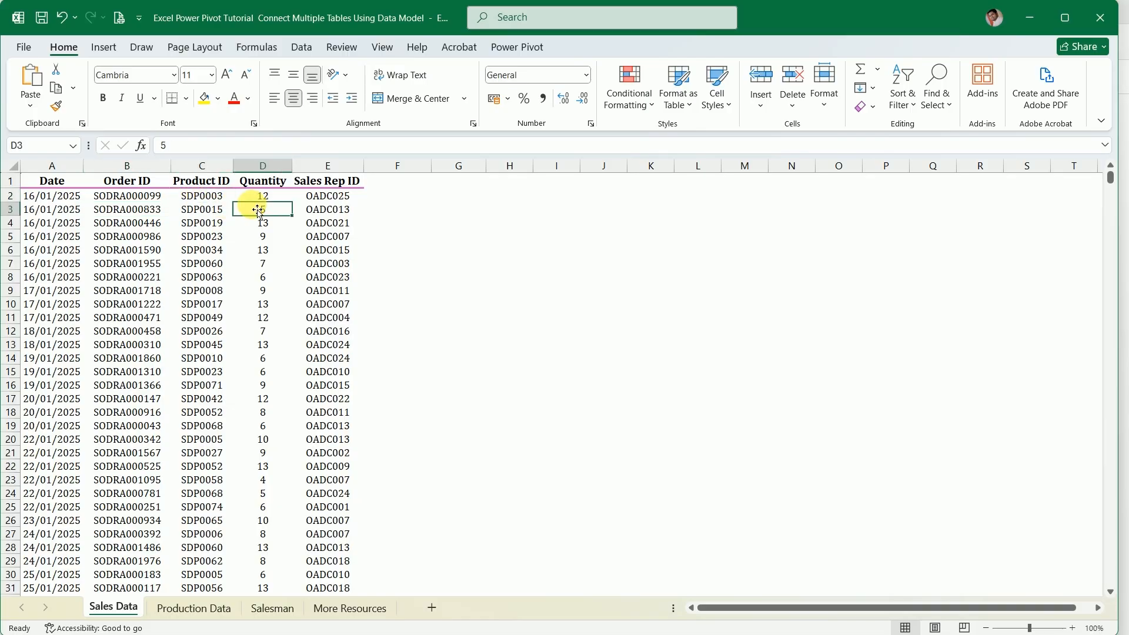
{"action": "left_click", "coordinate": [339, 215]}
{"action": "scroll", "coordinate": [183, 379], "scroll_direction": "down", "scroll_amount": 14}
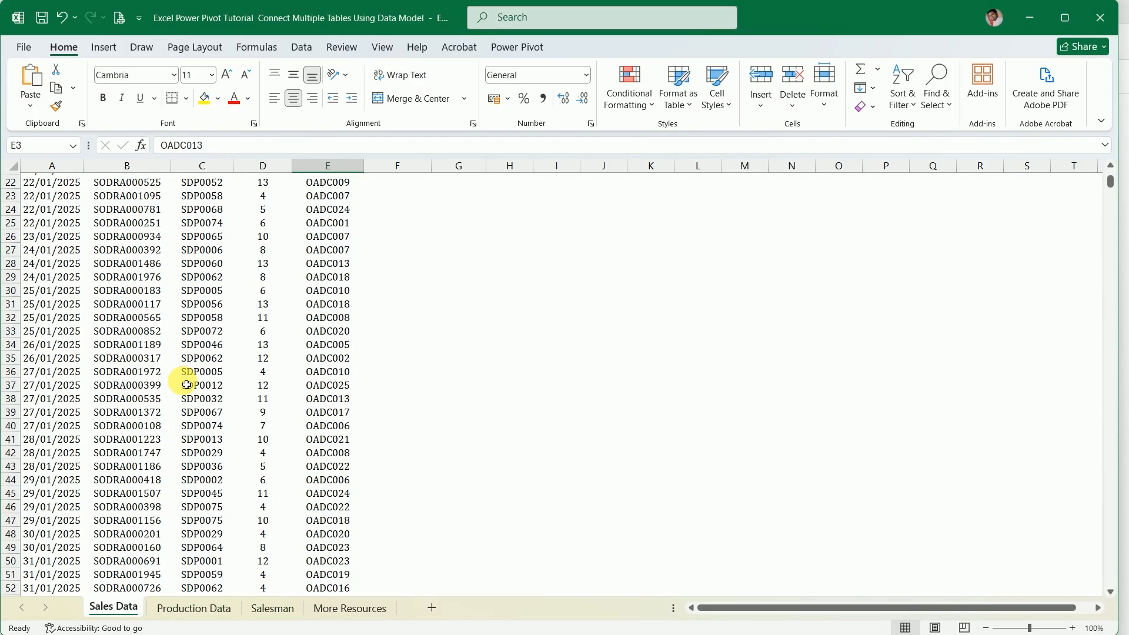
{"action": "scroll", "coordinate": [189, 386], "scroll_direction": "down", "scroll_amount": 7}
{"action": "scroll", "coordinate": [188, 386], "scroll_direction": "up", "scroll_amount": 20}
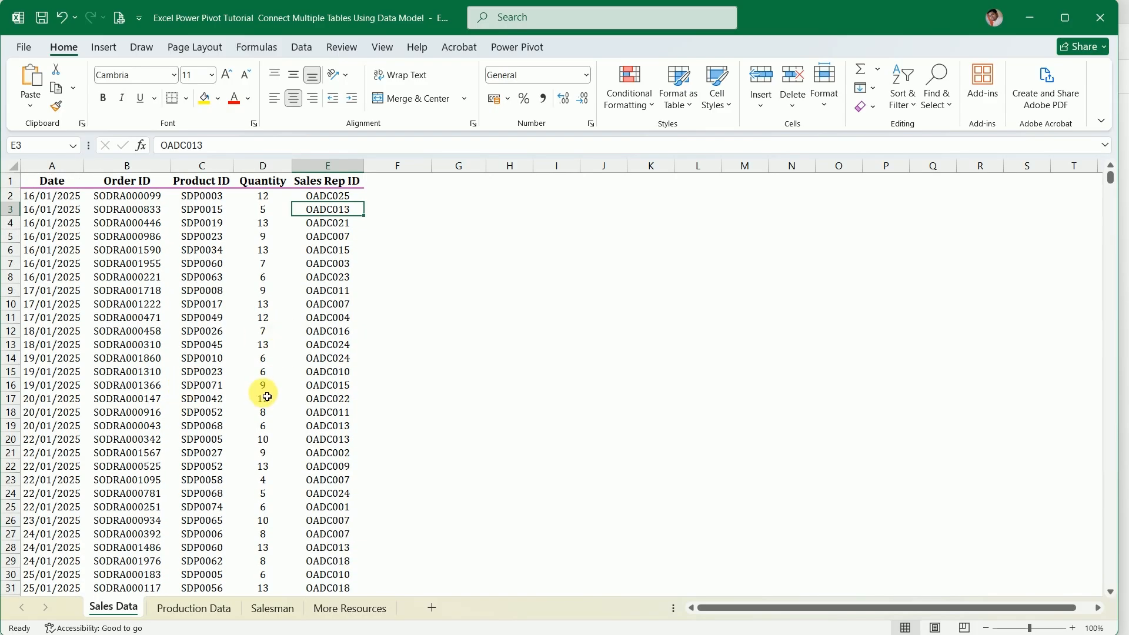
Examine the Product ID, Product Name, Category and Unit Price columns on the Production Data sheet
{"action": "left_click", "coordinate": [189, 611]}
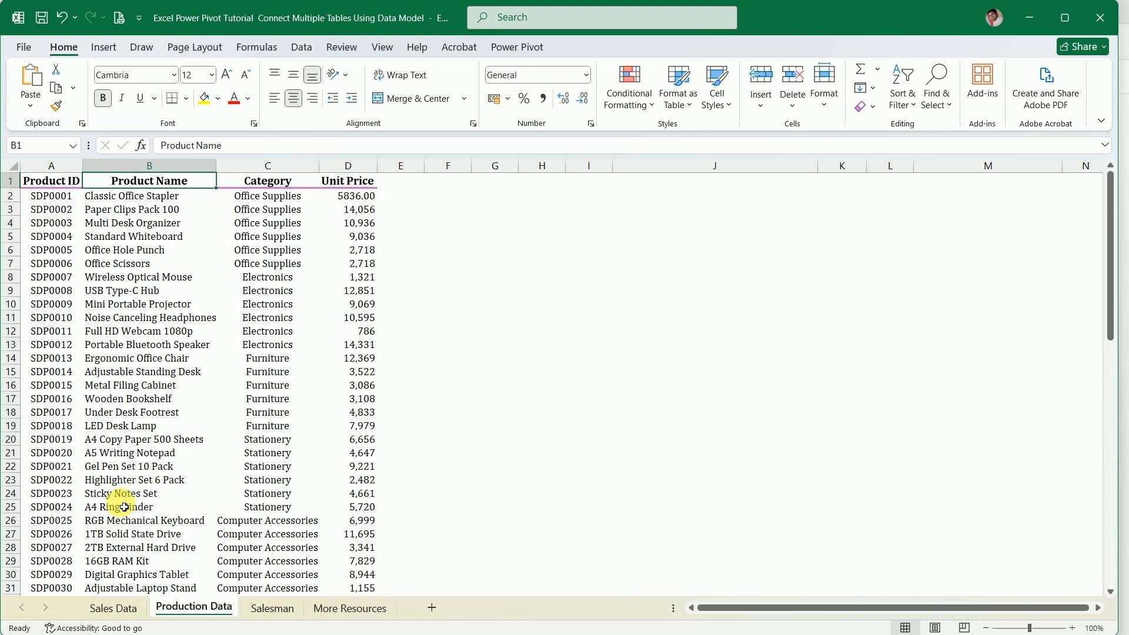
{"action": "left_click", "coordinate": [54, 237]}
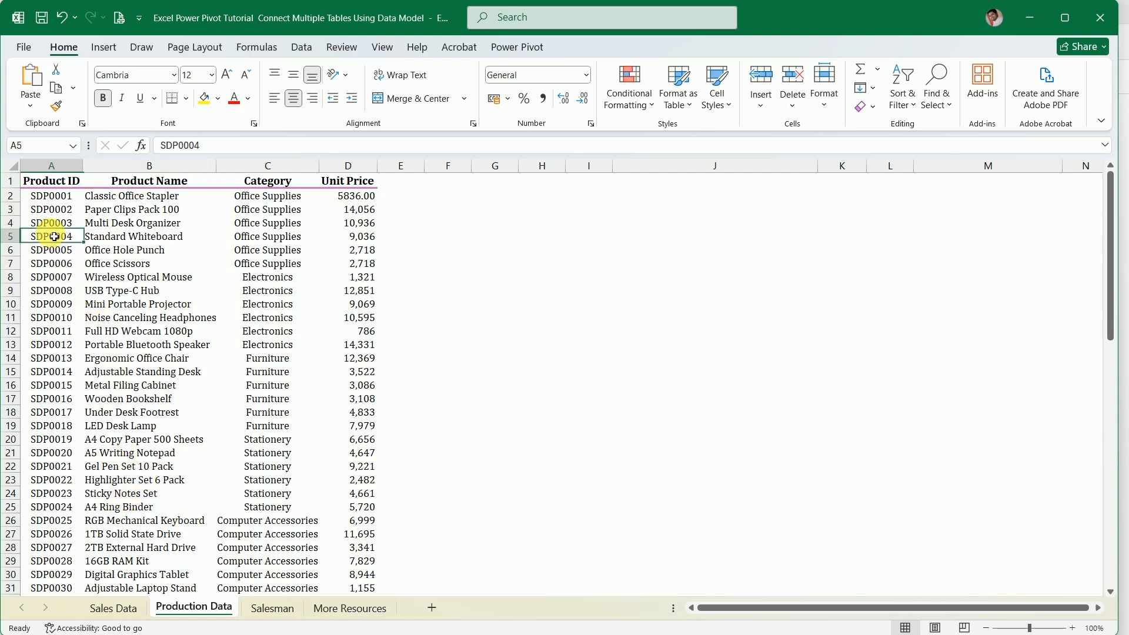
{"action": "left_click", "coordinate": [125, 223]}
{"action": "left_click", "coordinate": [248, 226]}
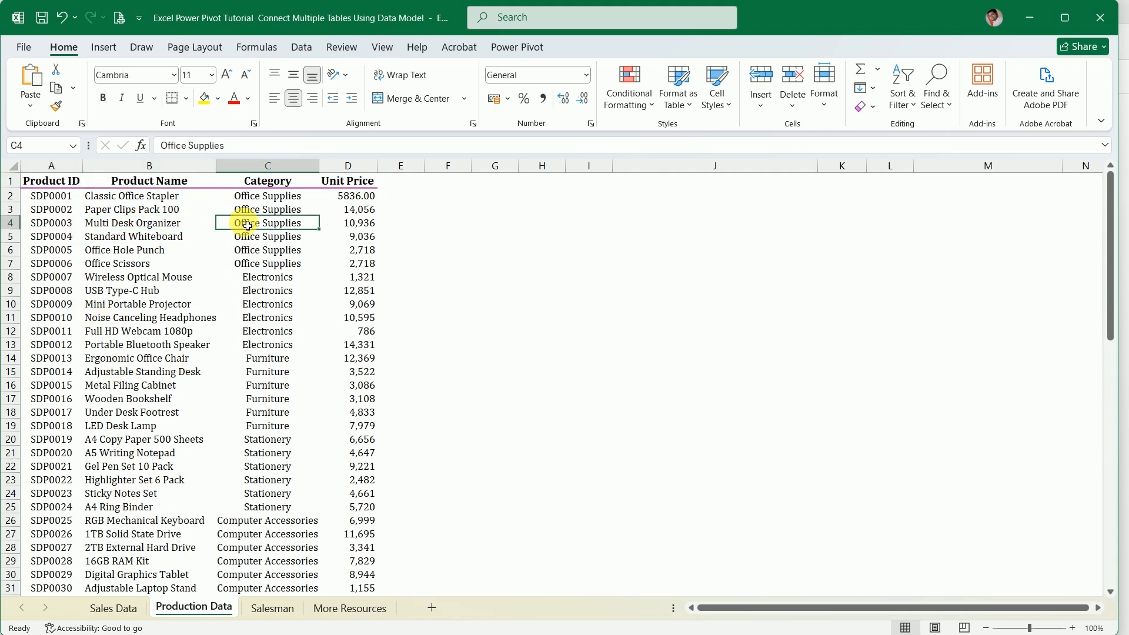
{"action": "left_click", "coordinate": [357, 235]}
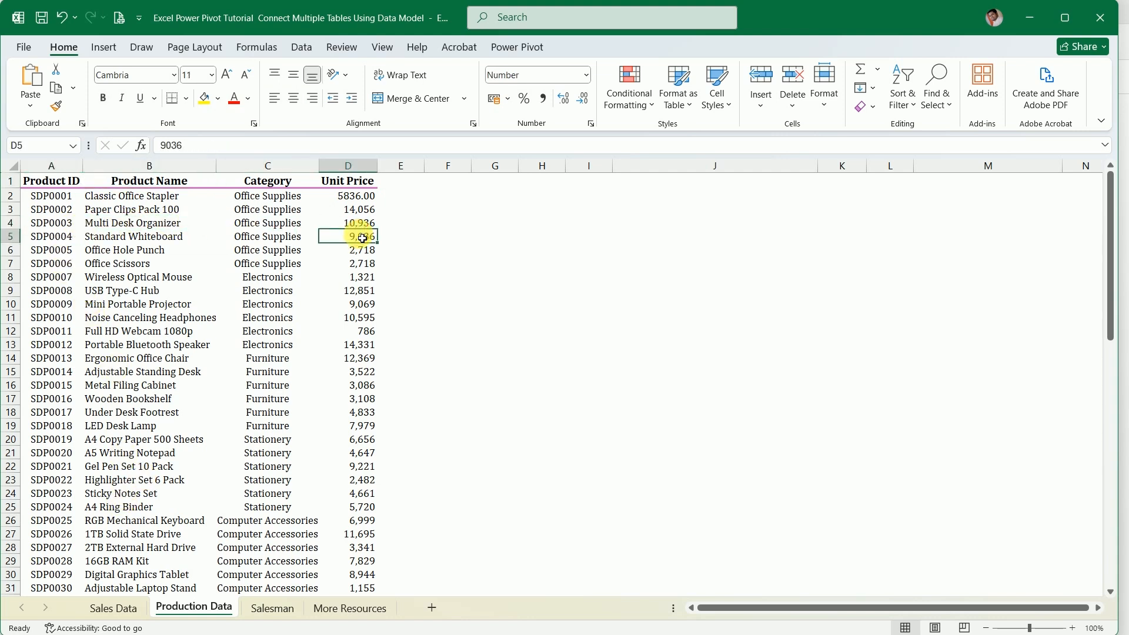
Examine the Sales Rep ID, Salesman Name, Region and Territory columns on the Salesman sheet
{"action": "left_click", "coordinate": [263, 610]}
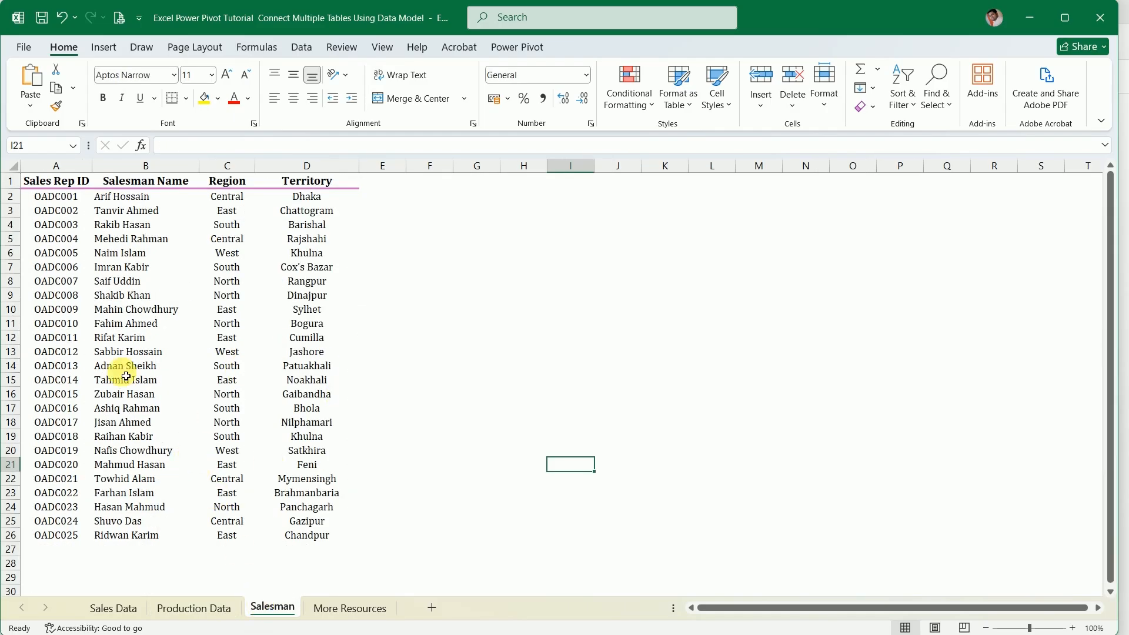
{"action": "left_click", "coordinate": [63, 202]}
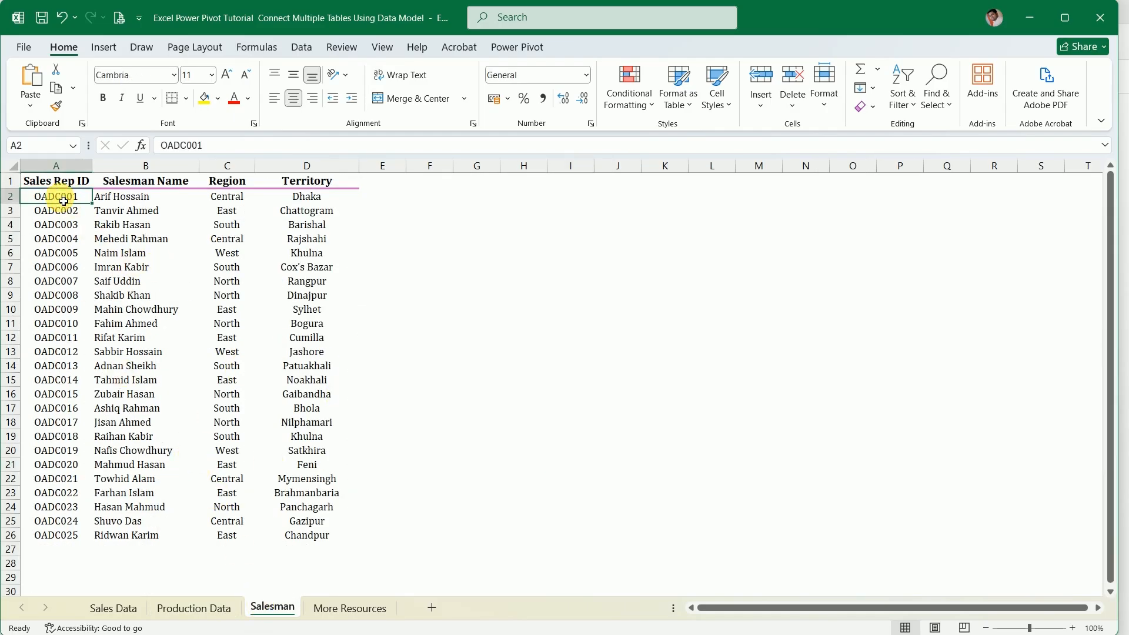
{"action": "left_click", "coordinate": [99, 198]}
{"action": "left_click", "coordinate": [241, 204]}
{"action": "left_click", "coordinate": [297, 209]}
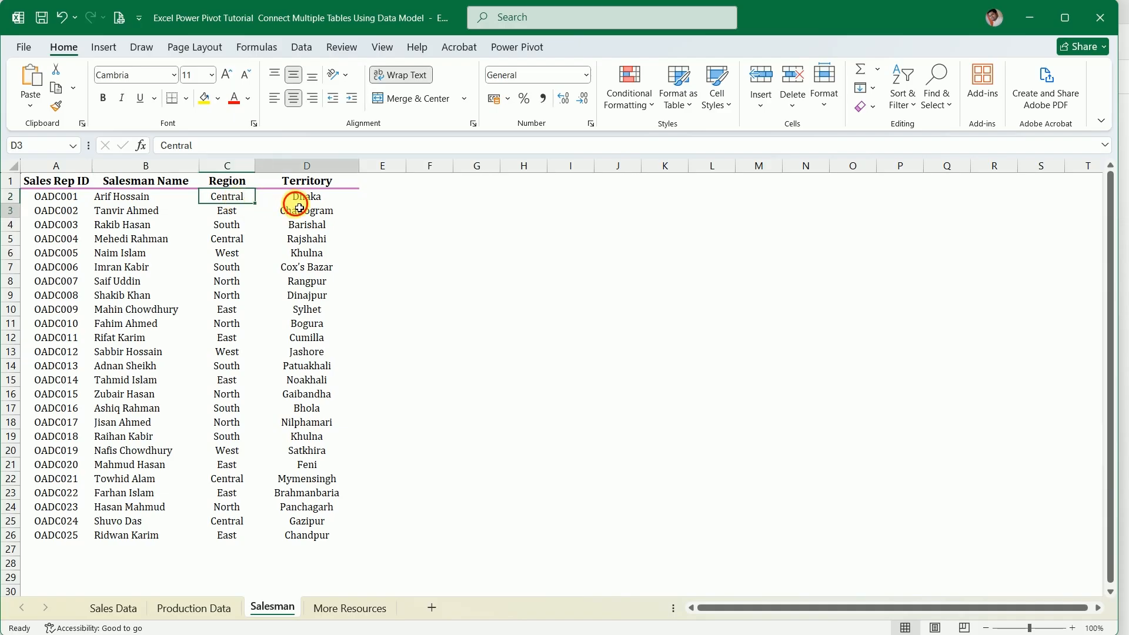
Compare the Product ID column on the Sales Data sheet with the one on the Production Data sheet
{"action": "left_click", "coordinate": [110, 608]}
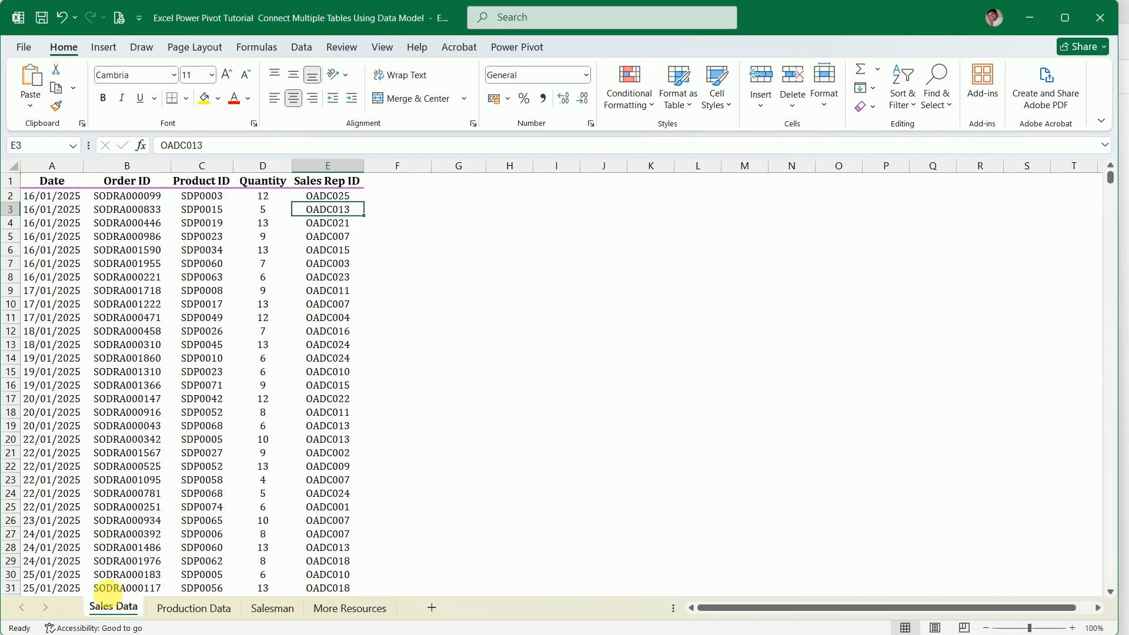
{"action": "left_click", "coordinate": [220, 196]}
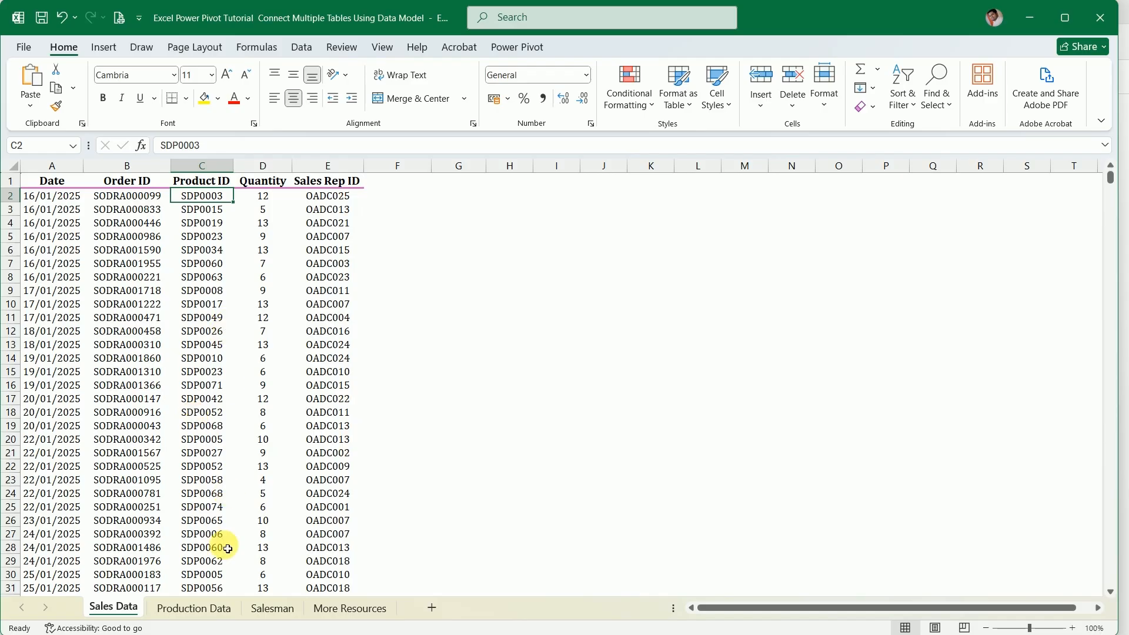
{"action": "left_click", "coordinate": [193, 608]}
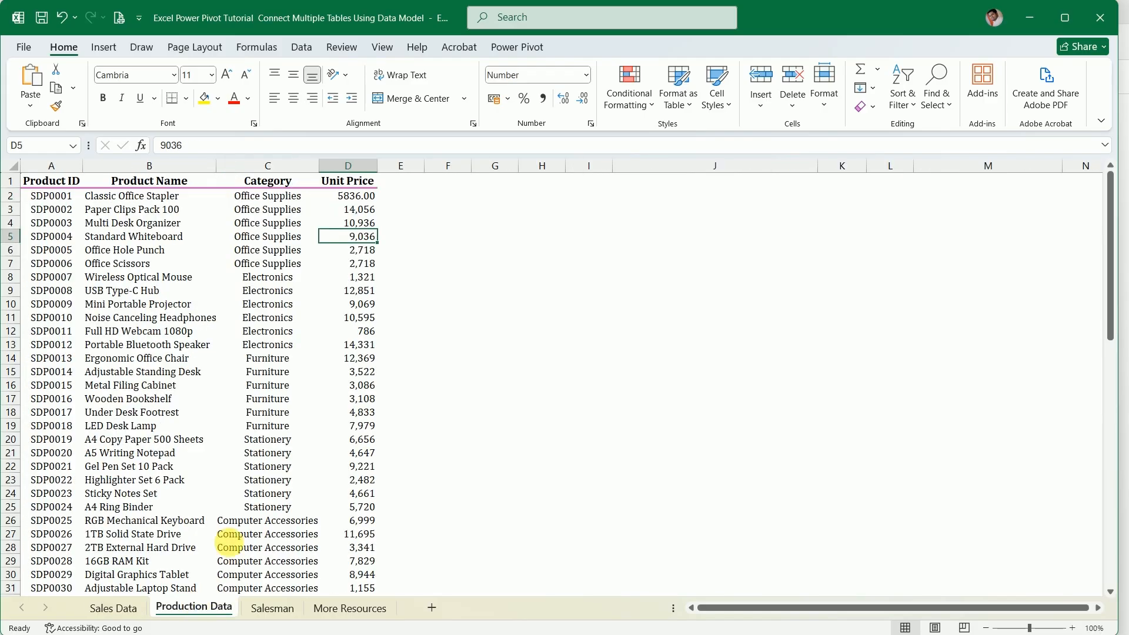
{"action": "left_click", "coordinate": [136, 598]}
Narrow the empty column F on the Sales Data sheet to a thin spacer and enter the header "Product Name" in G1
{"action": "left_click", "coordinate": [411, 197]}
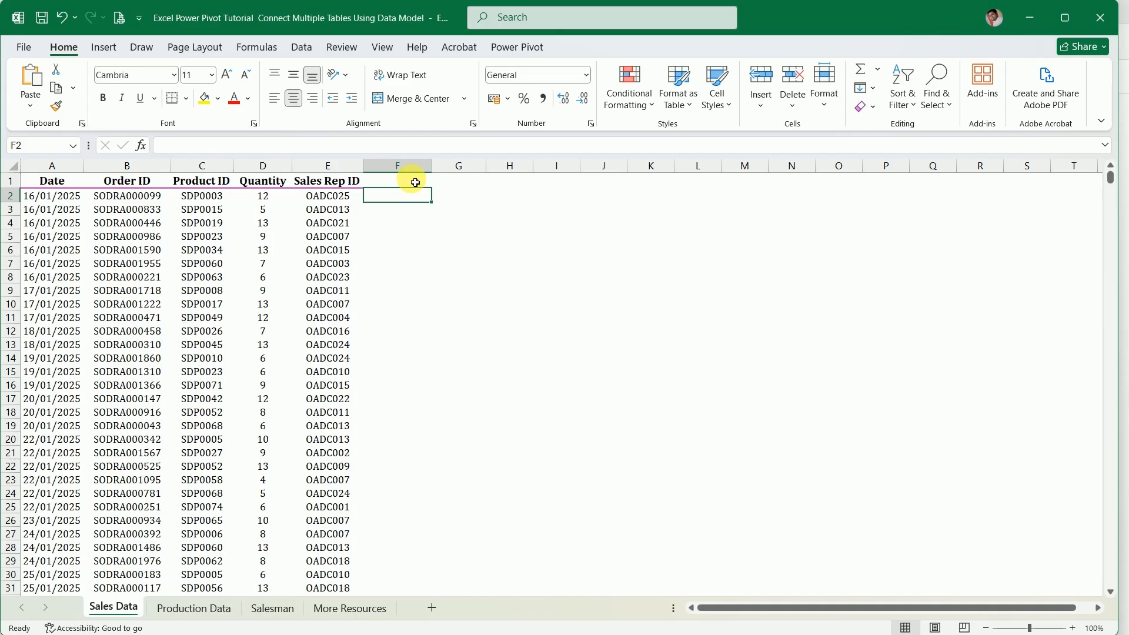
{"action": "left_click", "coordinate": [458, 222]}
{"action": "left_click_drag", "start_coordinate": [432, 167], "coordinate": [371, 167]}
{"action": "left_click", "coordinate": [398, 183]}
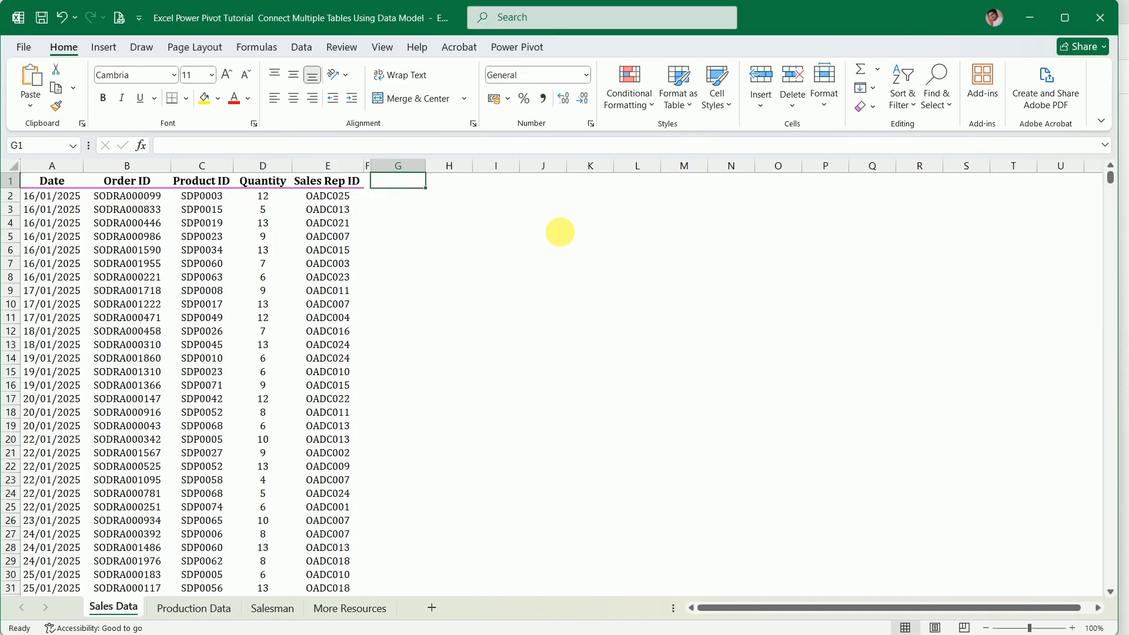
{"action": "type", "text": "Product"}
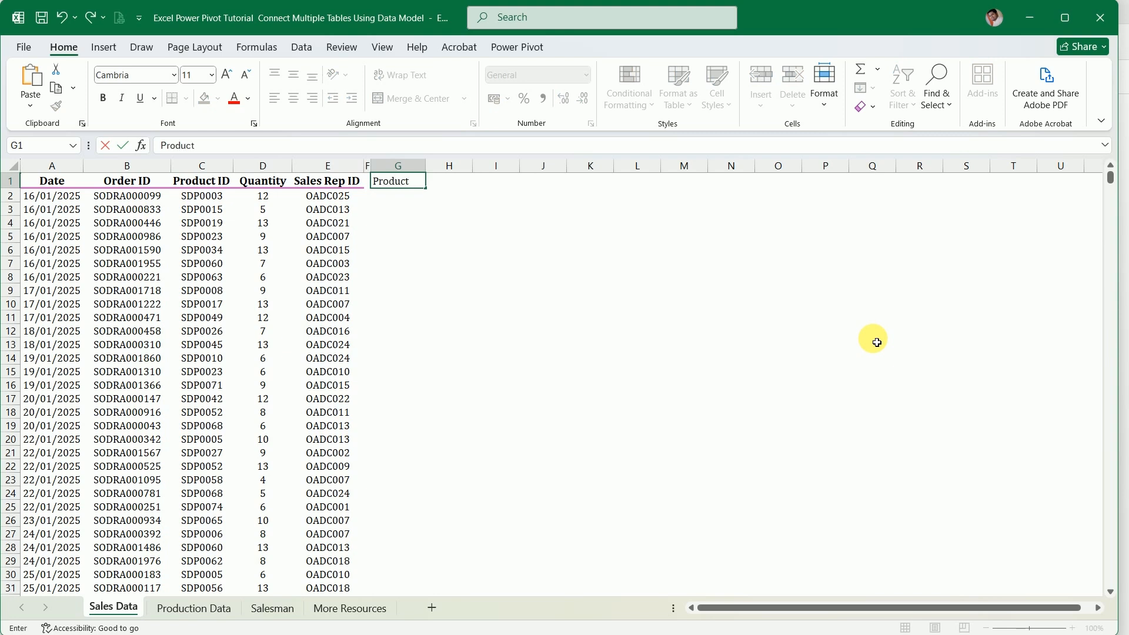
{"action": "type", "text": " Name"}
{"action": "key", "text": "Tab"}
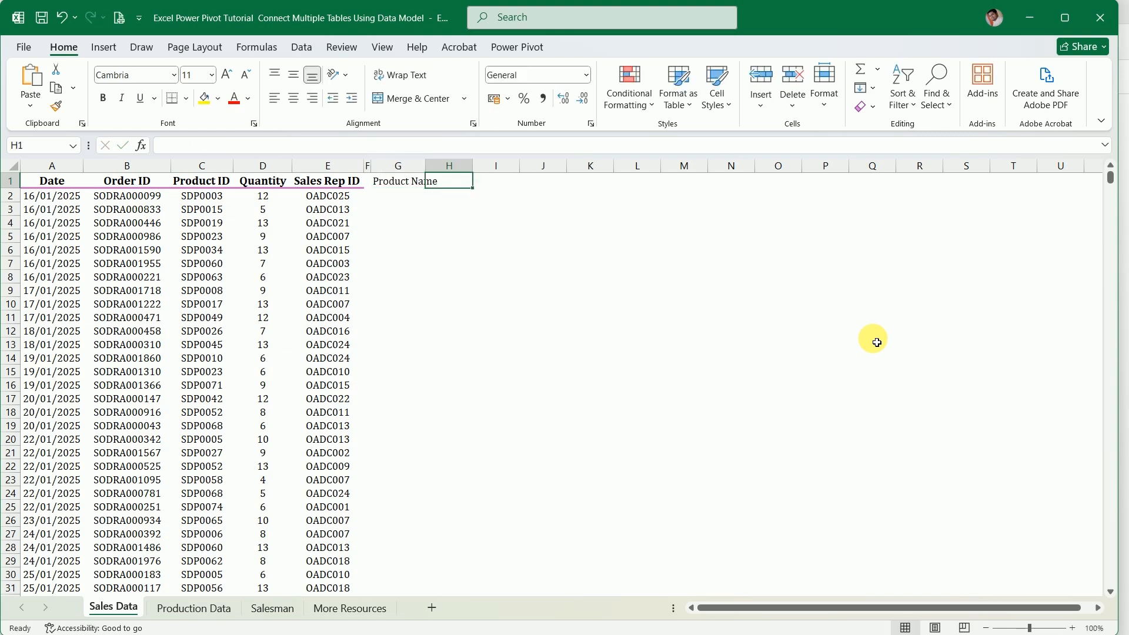
Begin an XLOOKUP formula in G2 that looks up C2 in the absolute range $A$2:$A$74 of the Production Data sheet
{"action": "left_click", "coordinate": [406, 200]}
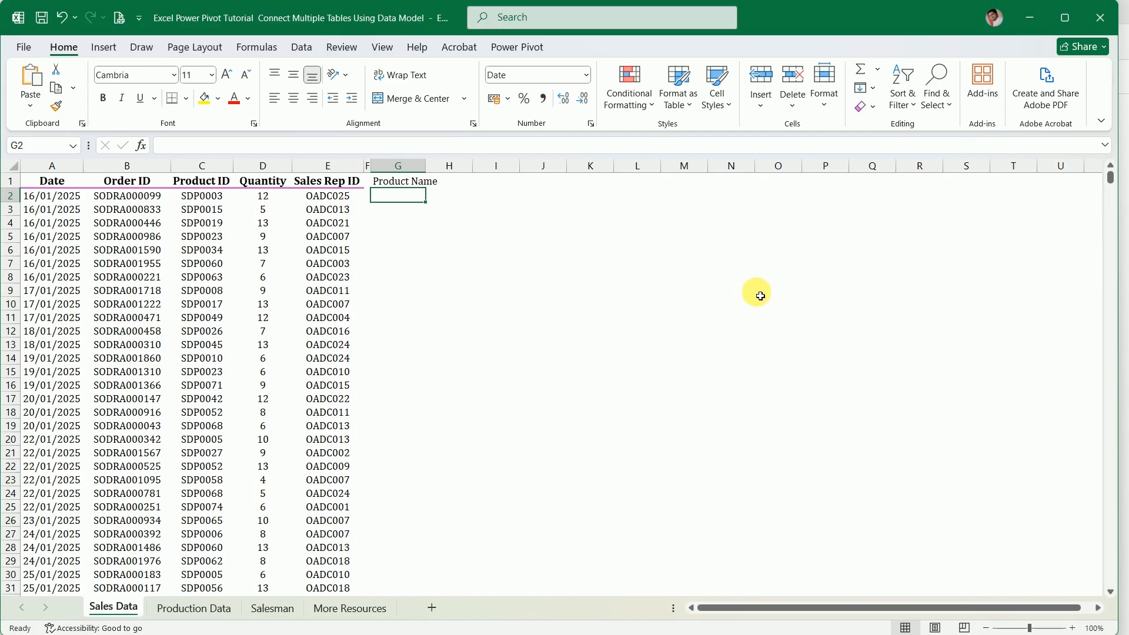
{"action": "type", "text": "="}
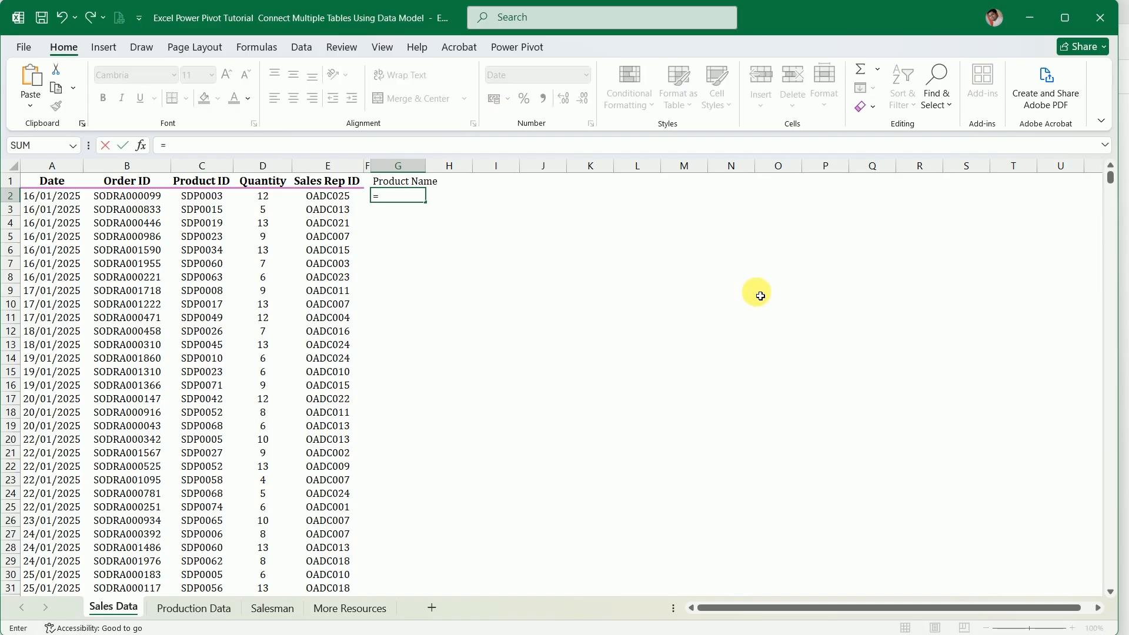
{"action": "type", "text": "xl"}
{"action": "key", "text": "Tab"}
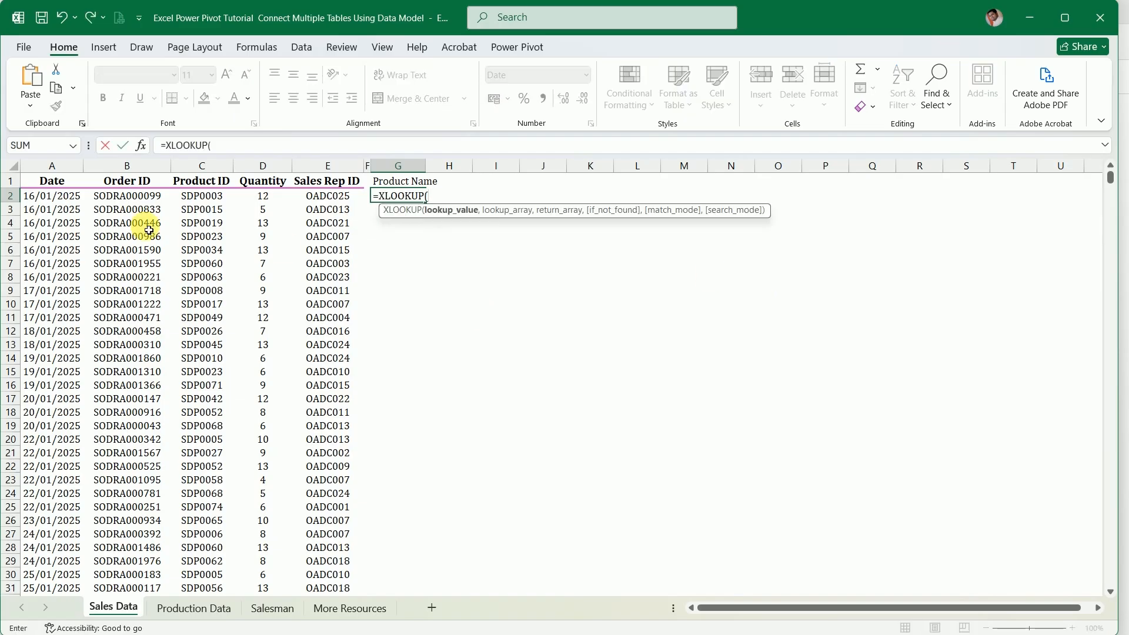
{"action": "left_click", "coordinate": [208, 198]}
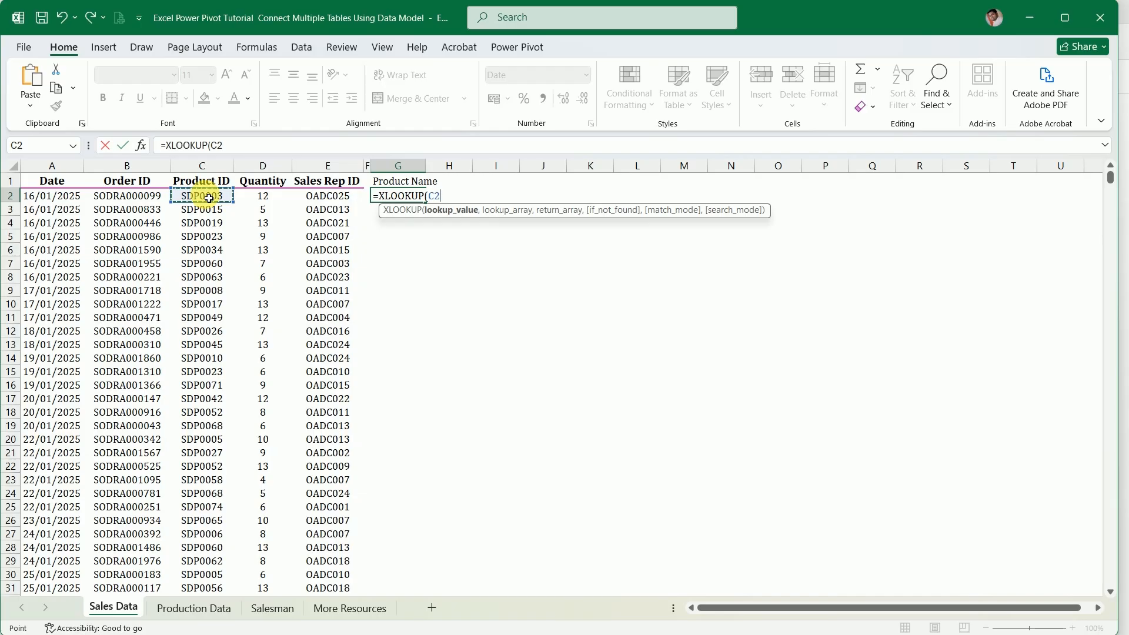
{"action": "type", "text": ","}
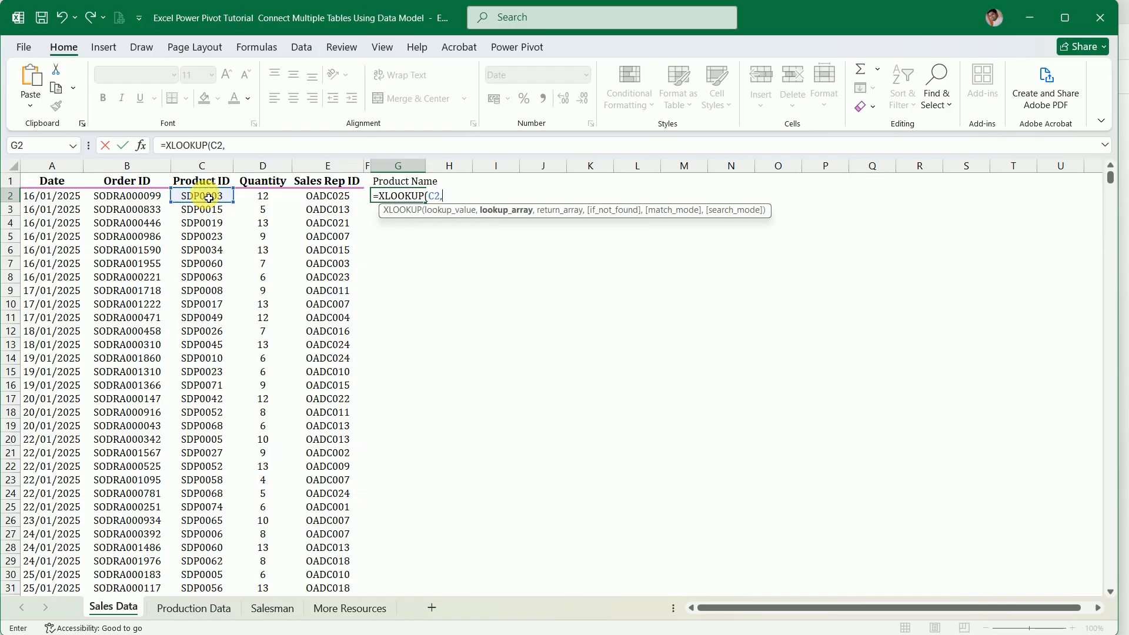
{"action": "left_click", "coordinate": [179, 608]}
{"action": "left_click", "coordinate": [123, 196]}
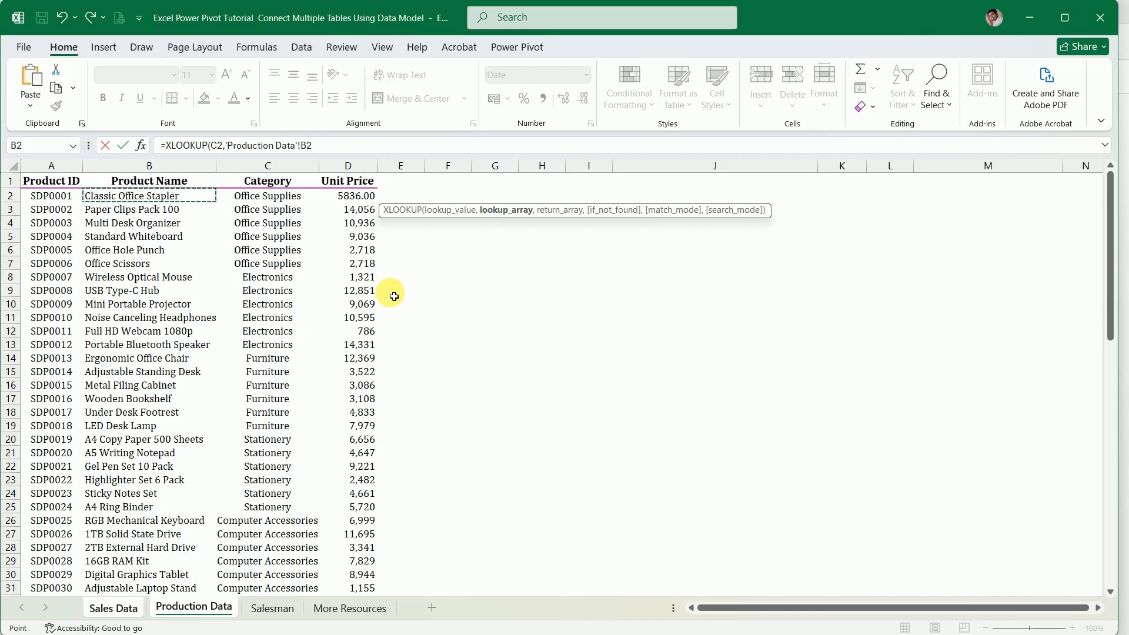
{"action": "key", "text": "ctrl+shift+Down"}
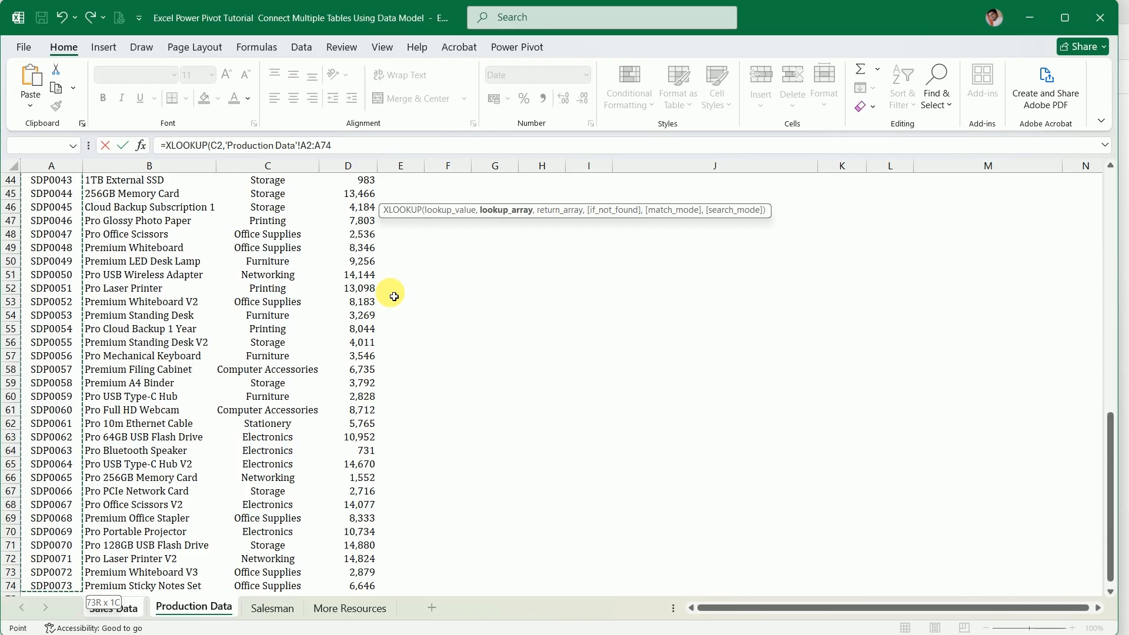
{"action": "key", "text": "F4"}
{"action": "type", "text": ","}
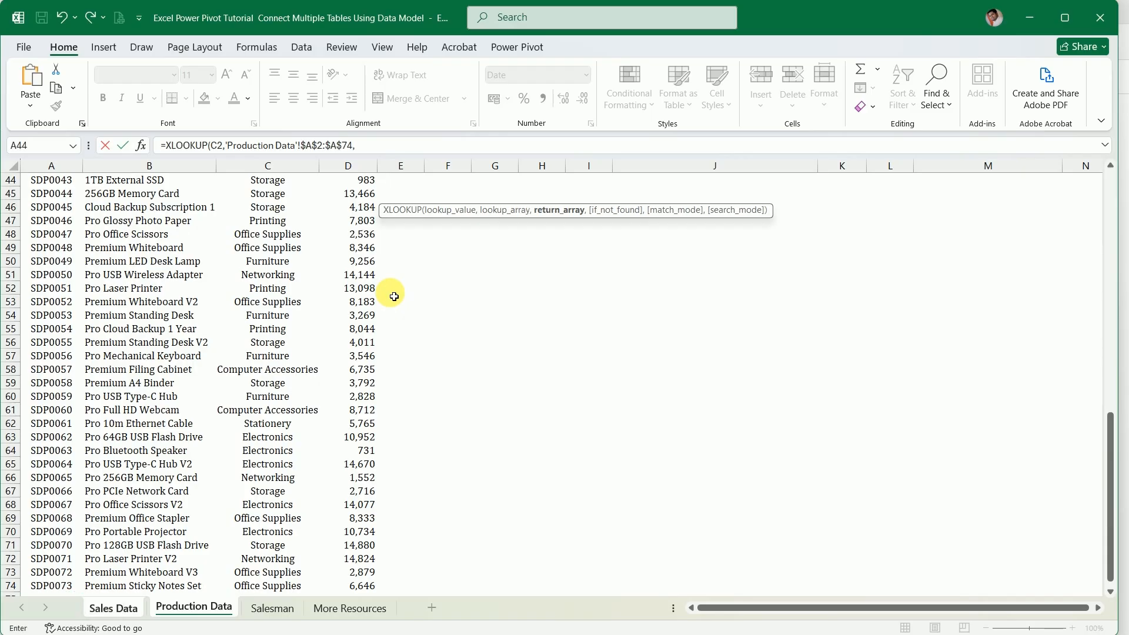
Complete the XLOOKUP formula with the absolute range $B$2:$B$74 of the Production Data sheet as the return array
{"action": "scroll", "coordinate": [298, 244], "scroll_direction": "up", "scroll_amount": 14}
{"action": "left_click", "coordinate": [153, 197]}
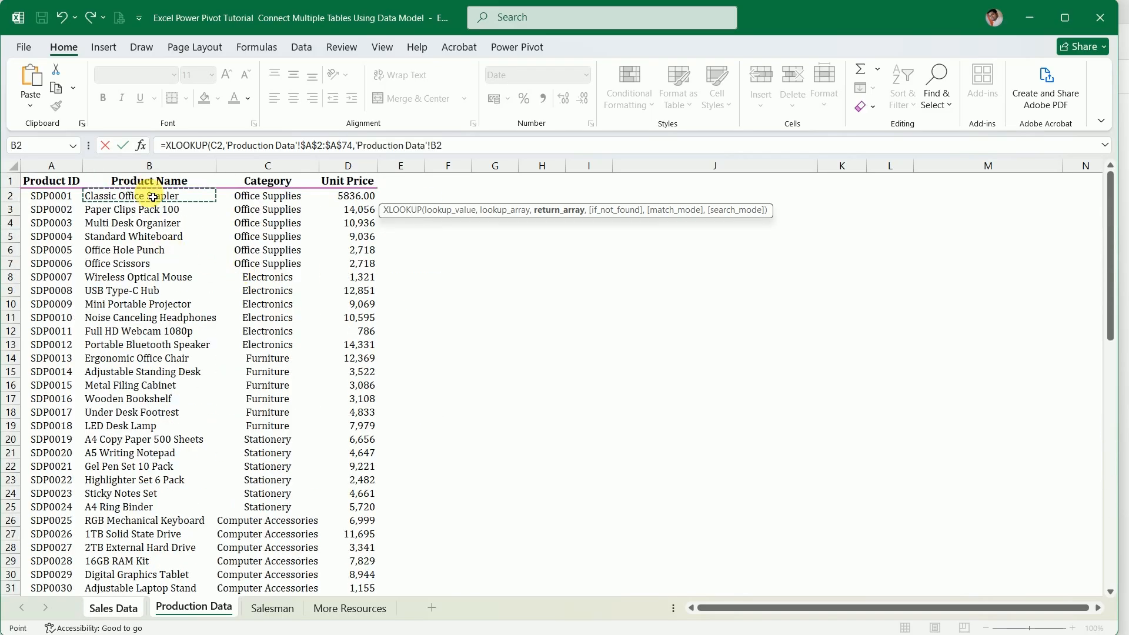
{"action": "key", "text": "ctrl+shift+Down"}
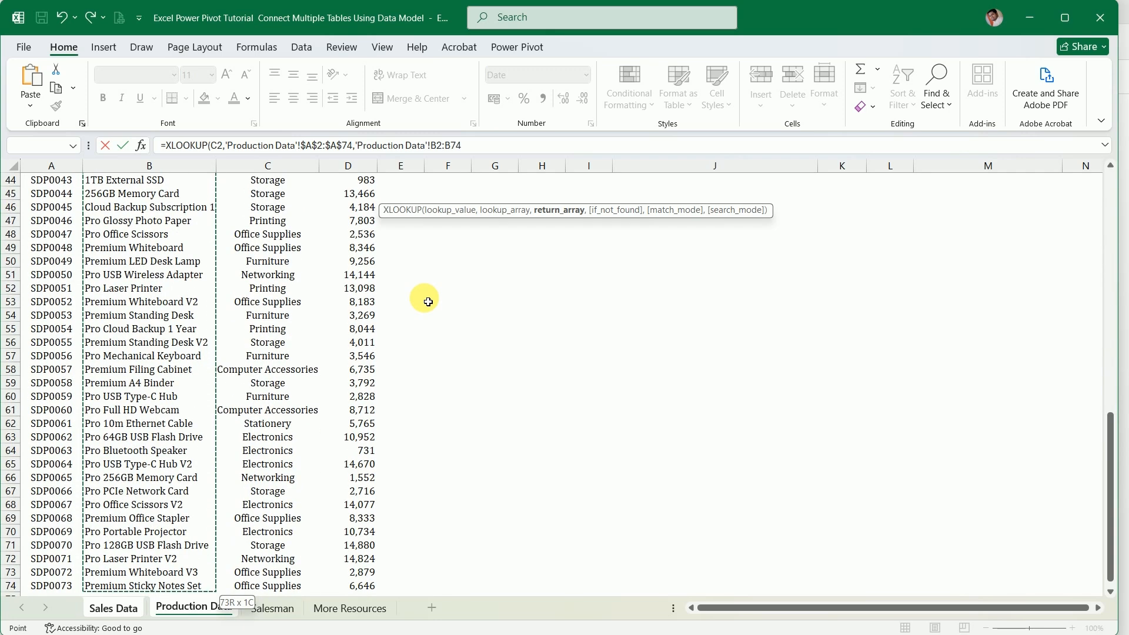
{"action": "key", "text": "F4"}
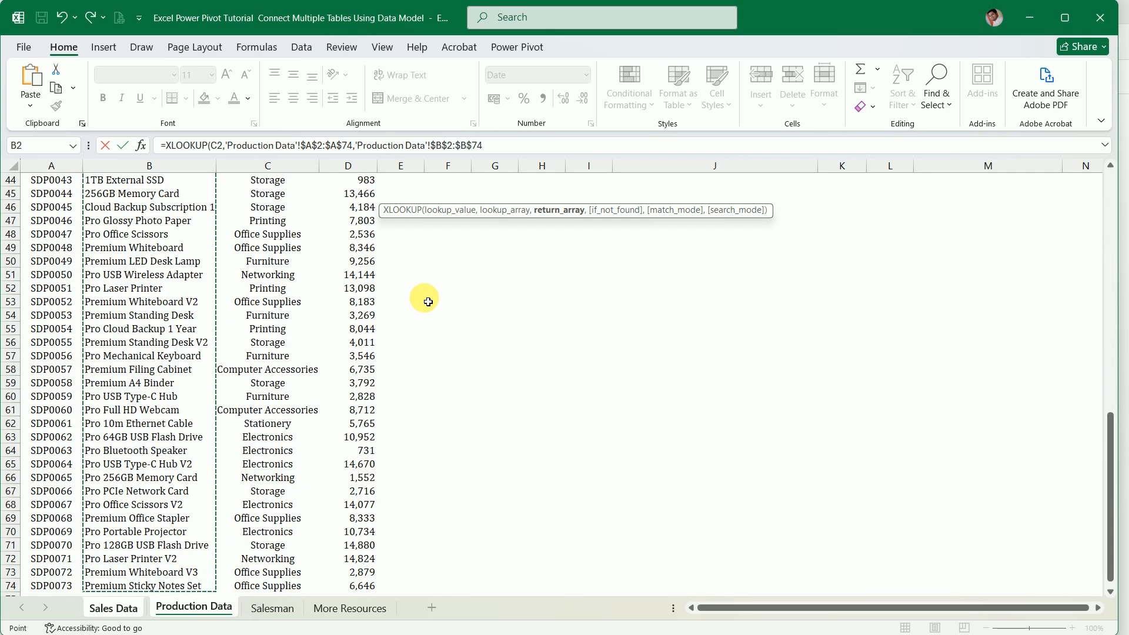
{"action": "key", "text": "Return"}
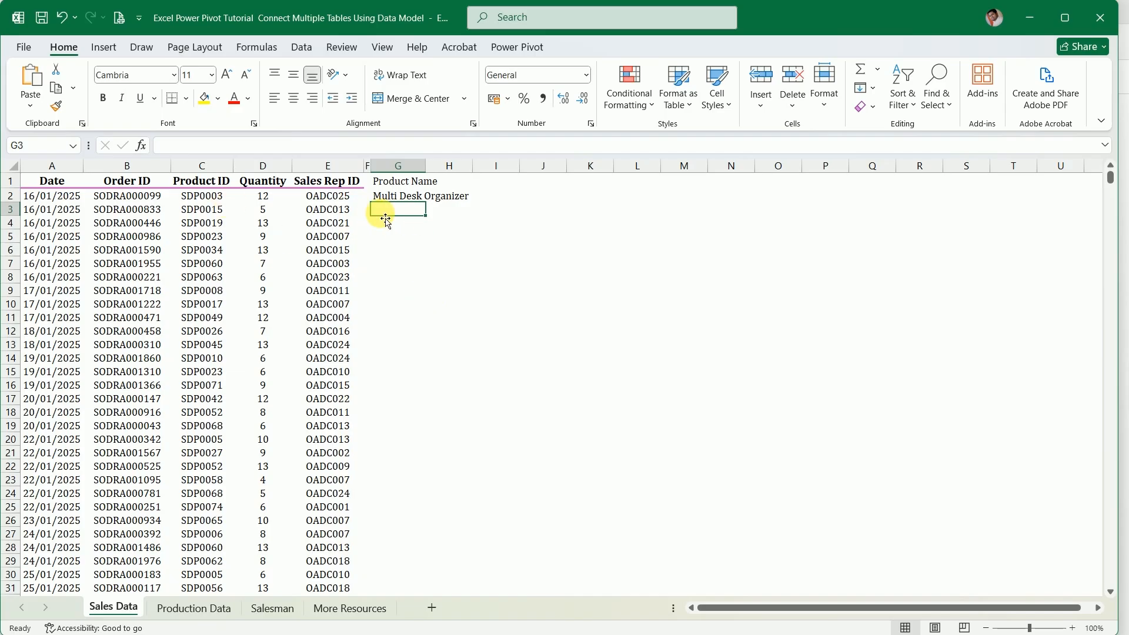
Fit column G's width to the product name in G2 and fill the XLOOKUP formula down to row 2001
{"action": "left_click", "coordinate": [389, 200]}
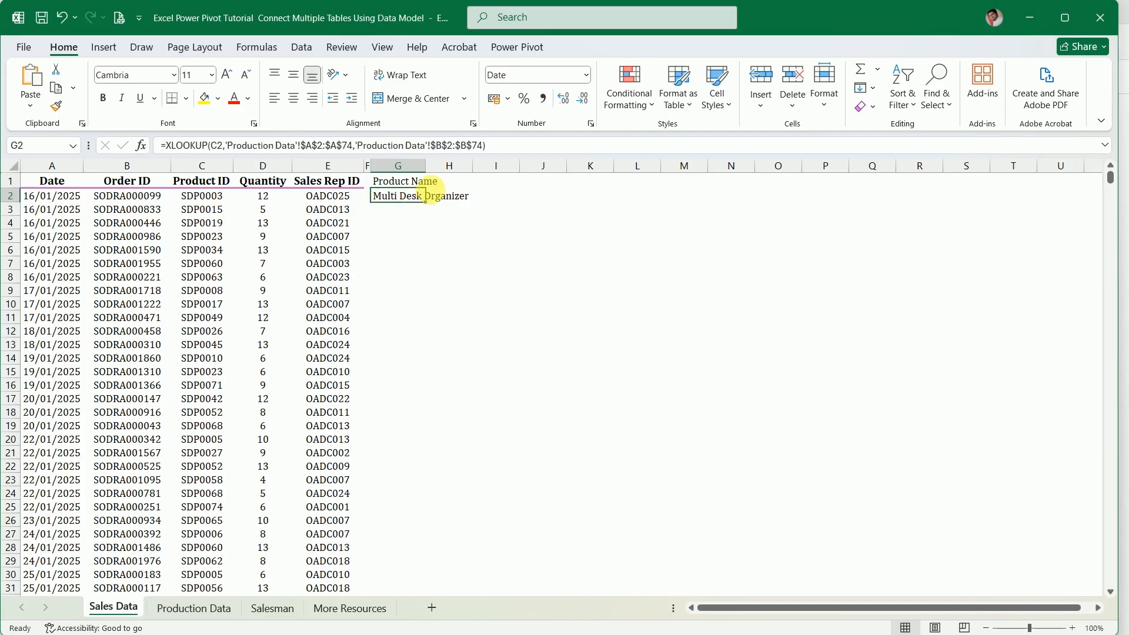
{"action": "double_click", "coordinate": [435, 171]}
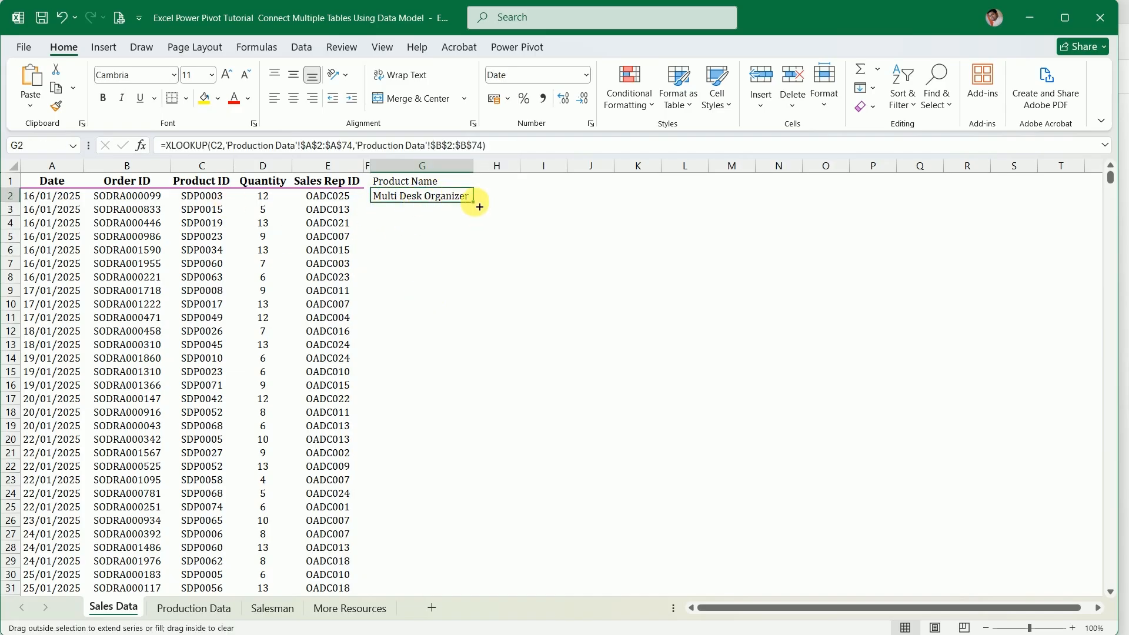
{"action": "left_click_drag", "start_coordinate": [480, 206], "coordinate": [423, 547]}
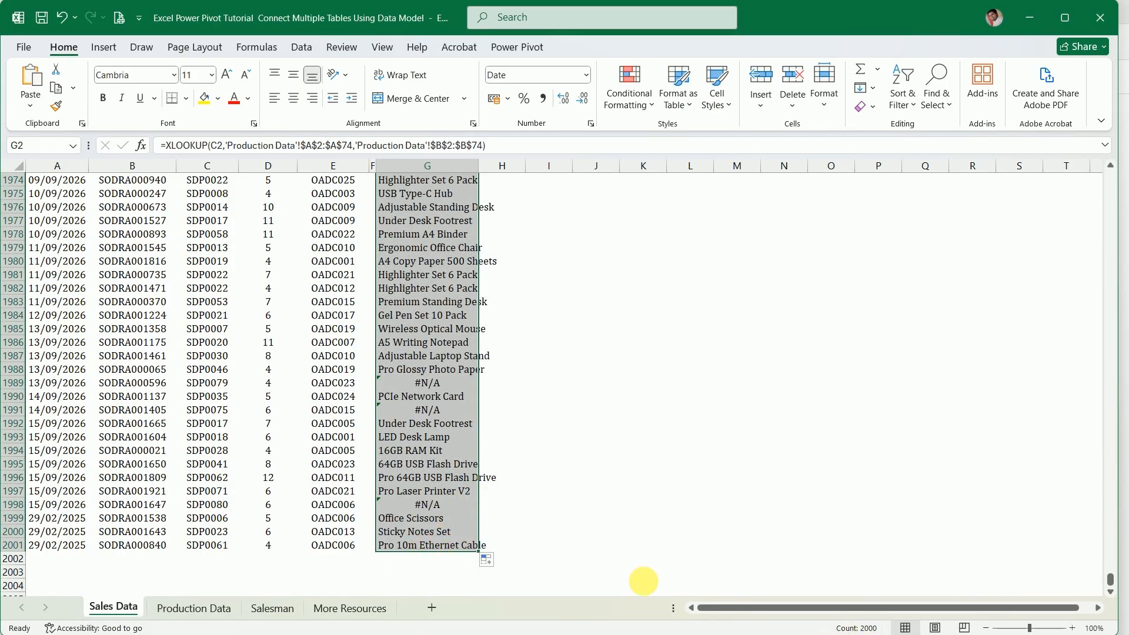
{"action": "scroll", "coordinate": [496, 462], "scroll_direction": "up", "scroll_amount": 9}
{"action": "scroll", "coordinate": [496, 461], "scroll_direction": "up", "scroll_amount": 20}
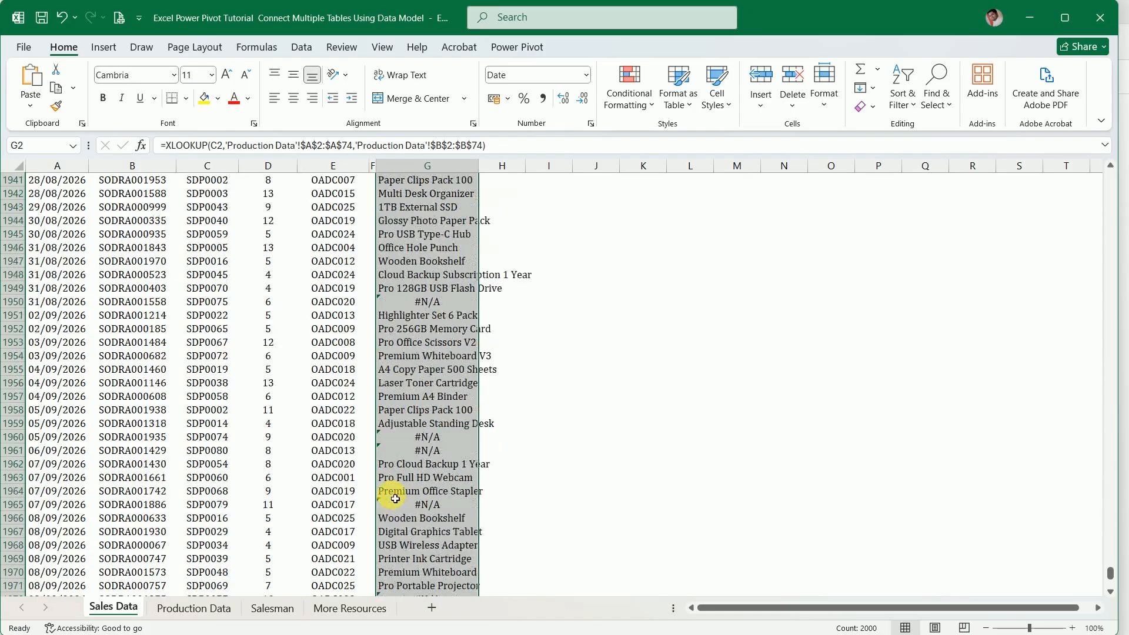
Undo the XLOOKUP fill-down, the column G width change, the G2 formula and the "Product Name" header on the Sales Data sheet
{"action": "scroll", "coordinate": [394, 472], "scroll_direction": "up", "scroll_amount": 20}
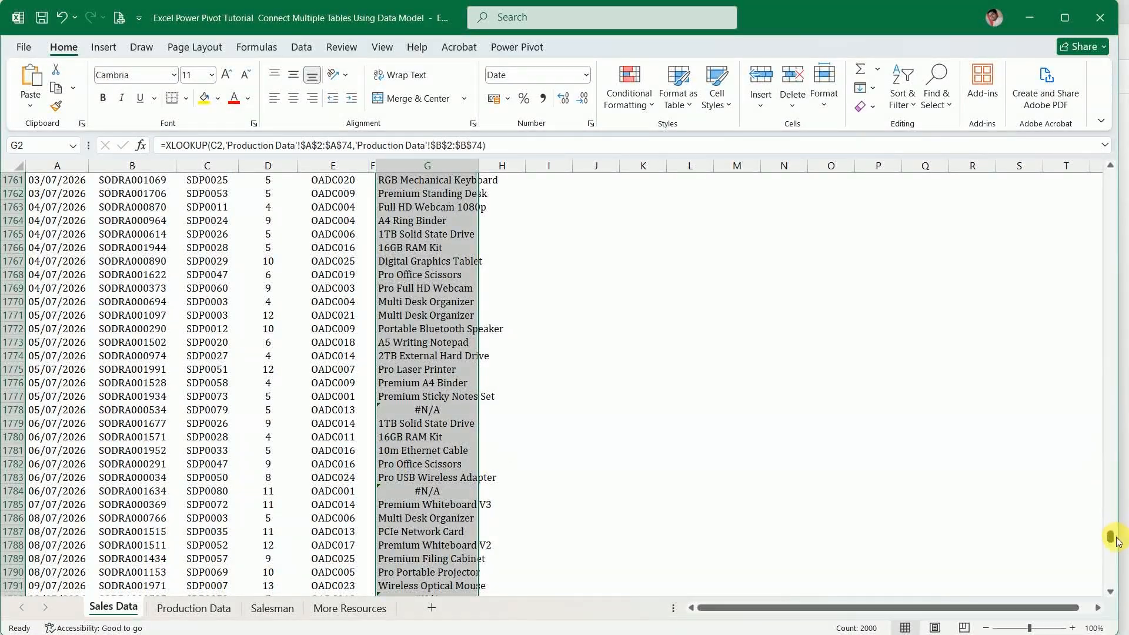
{"action": "left_click_drag", "start_coordinate": [1111, 537], "coordinate": [1097, 146]}
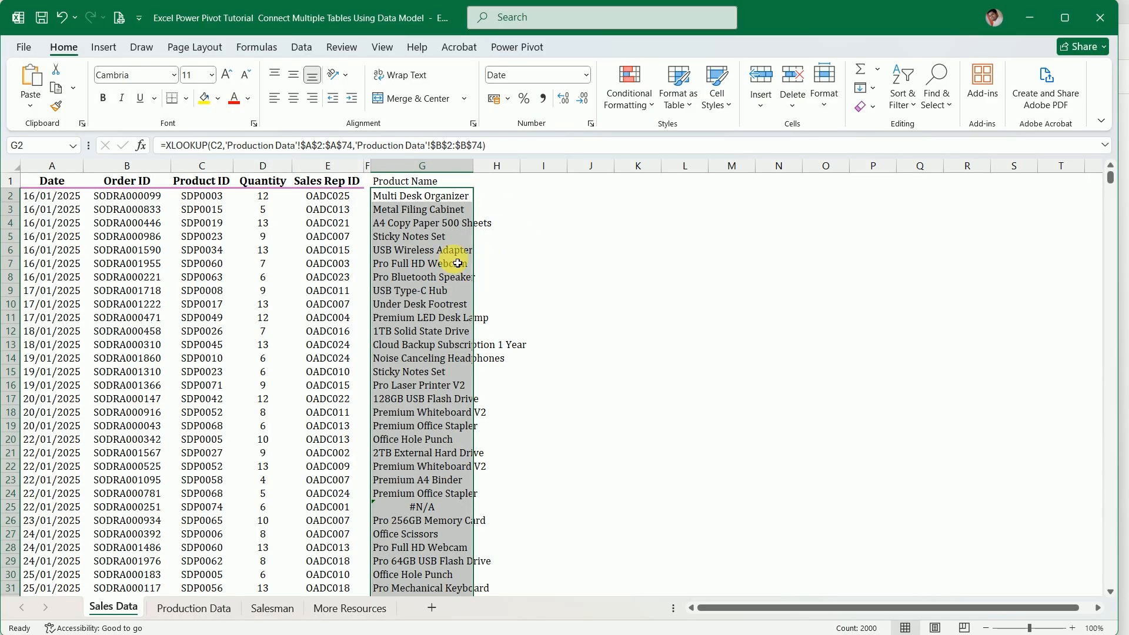
{"action": "key", "text": "ctrl+z"}
{"action": "key", "text": "ctrl+z"}
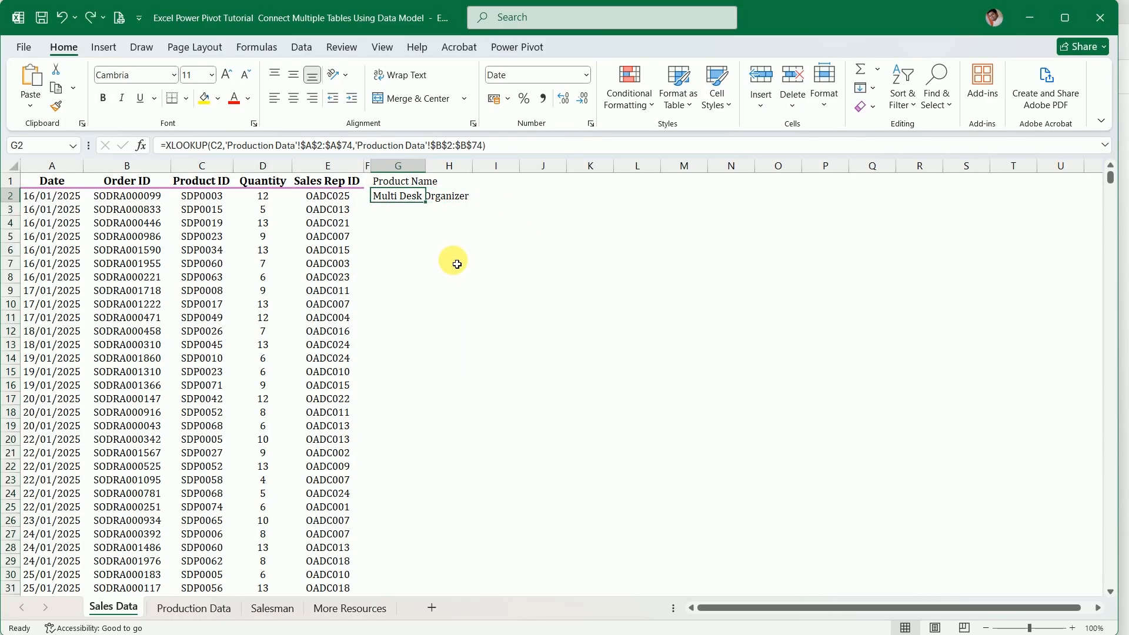
{"action": "key", "text": "ctrl+z"}
{"action": "key", "text": "ctrl+z"}
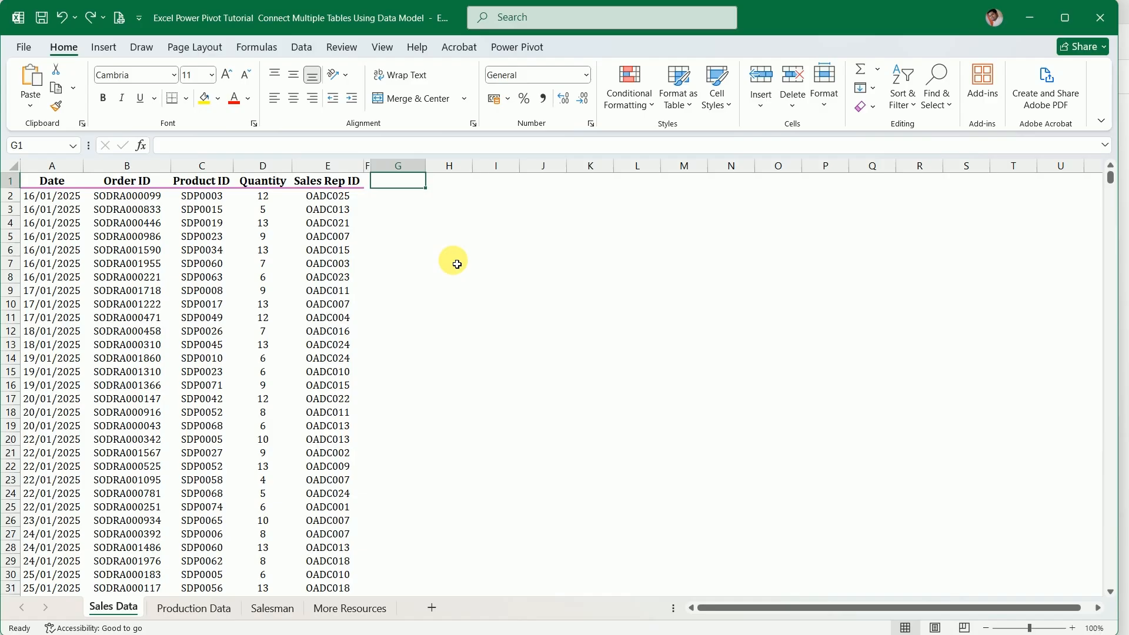
{"action": "left_click", "coordinate": [519, 306]}
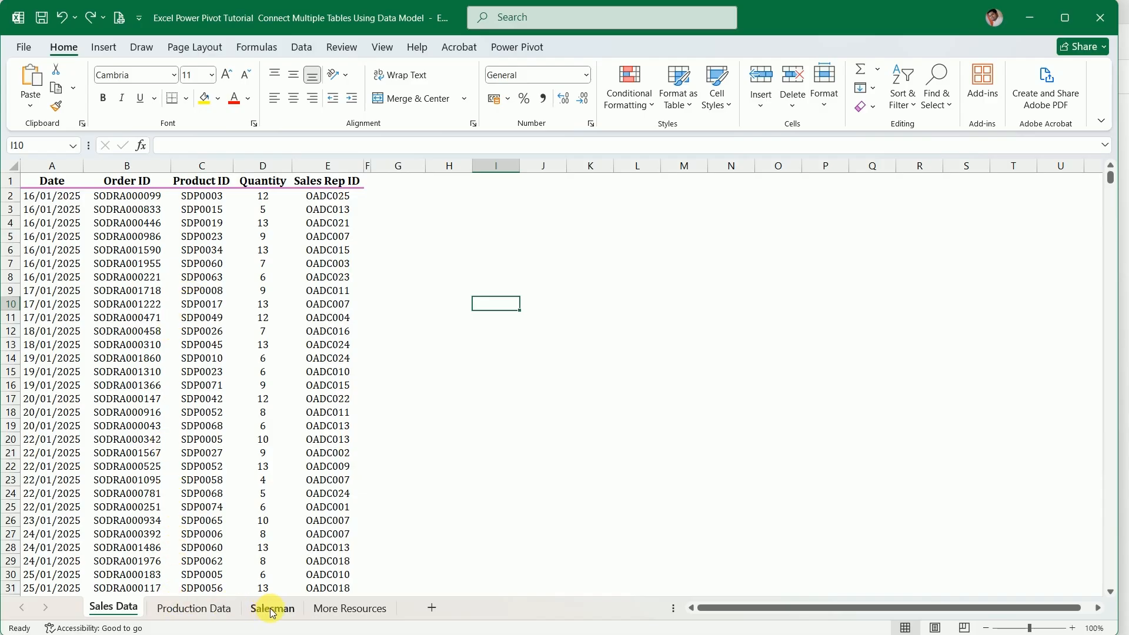
{"action": "left_click", "coordinate": [184, 614]}
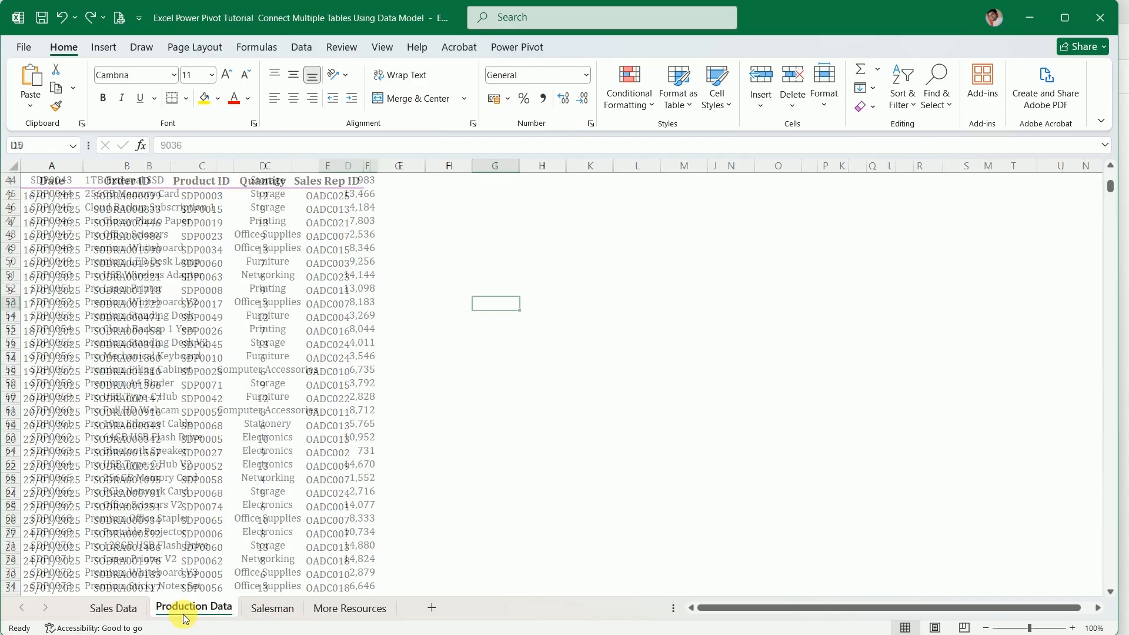
{"action": "left_click", "coordinate": [284, 613]}
{"action": "left_click", "coordinate": [115, 612]}
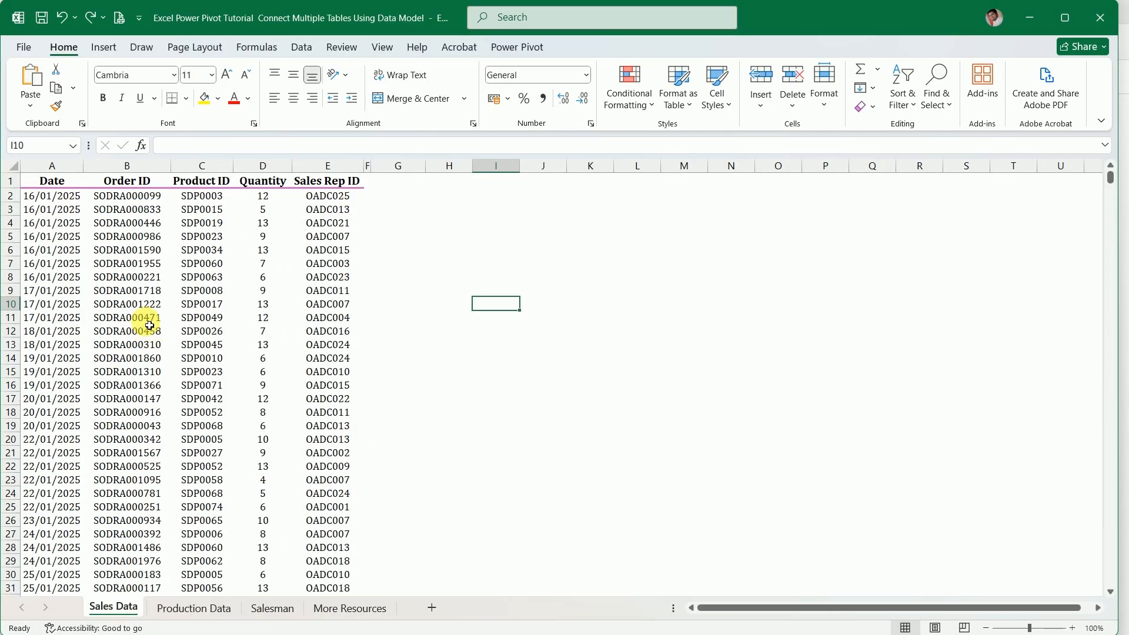
Convert the Sales Data range $A$1:$E$2001 with headers into a table and give it the plain, uncoloured Light table style
{"action": "left_click", "coordinate": [147, 319]}
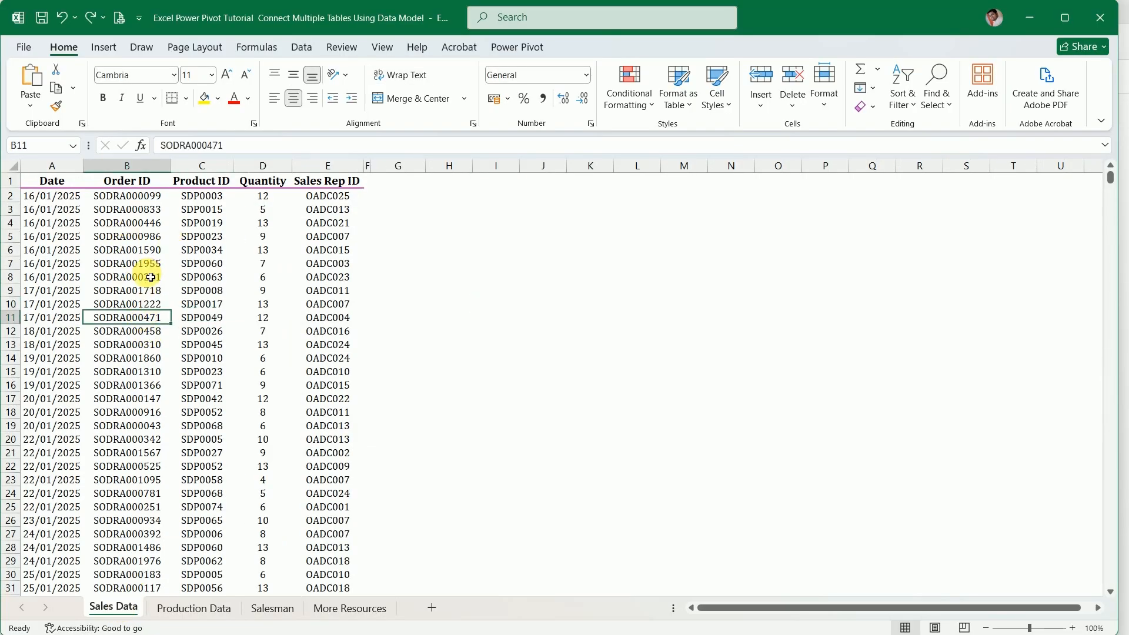
{"action": "left_click", "coordinate": [103, 50]}
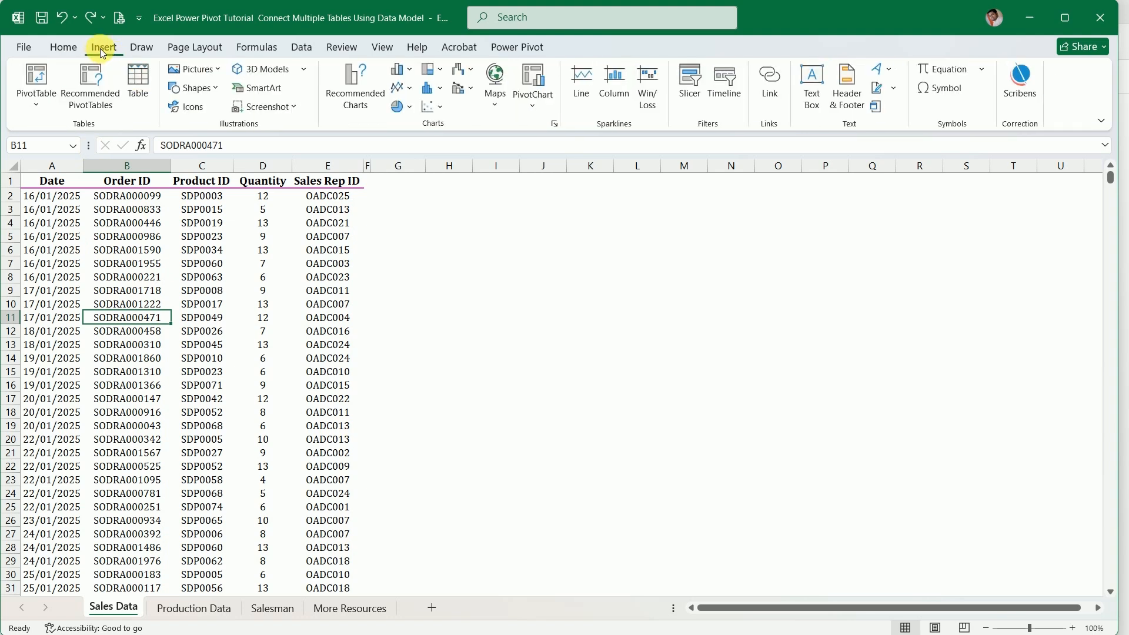
{"action": "left_click", "coordinate": [134, 77]}
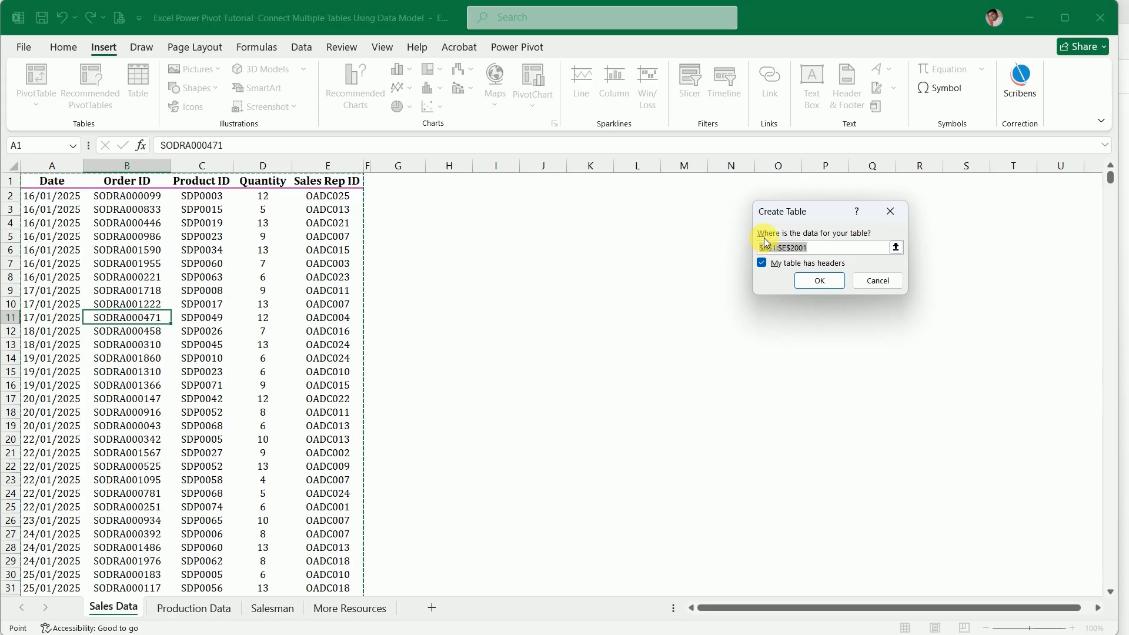
{"action": "left_click", "coordinate": [819, 280]}
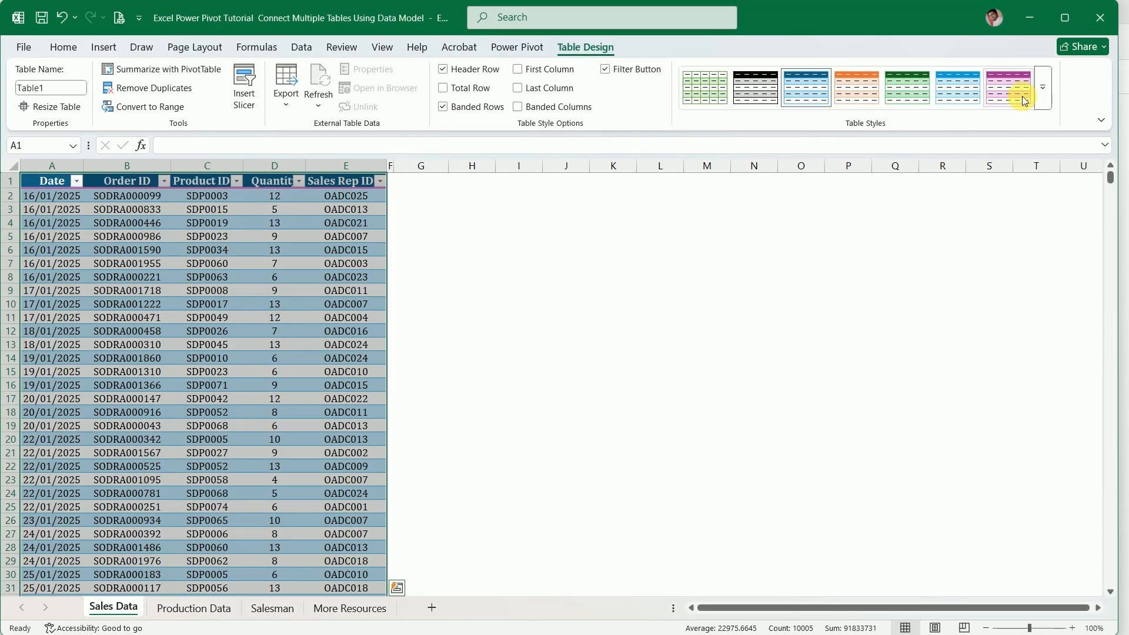
{"action": "left_click", "coordinate": [1043, 87]}
{"action": "left_click", "coordinate": [715, 114]}
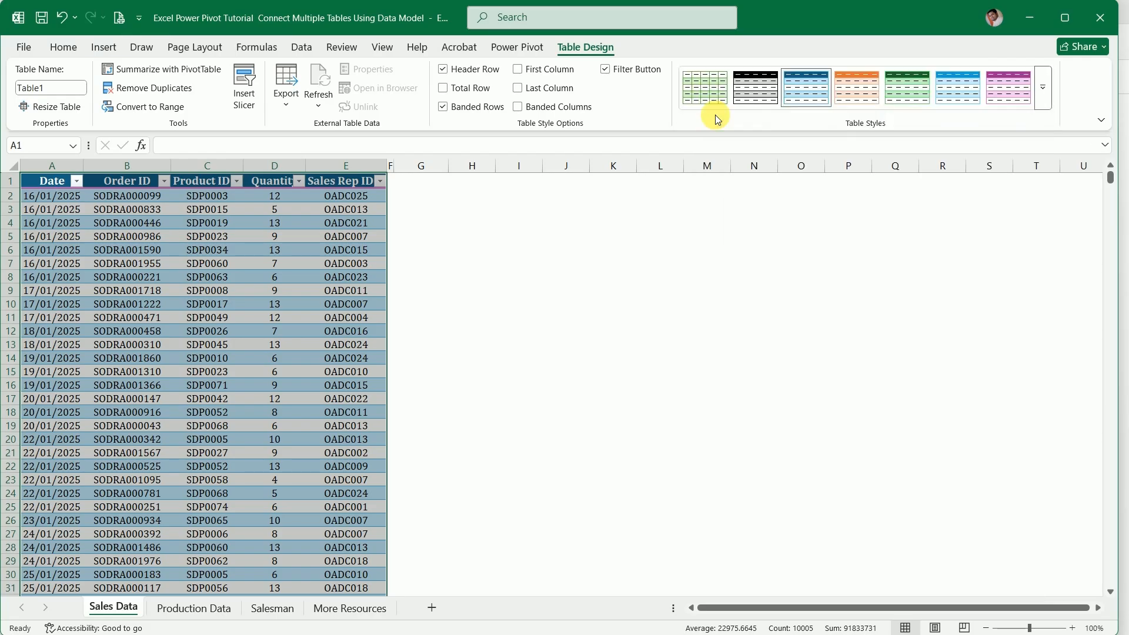
Convert the Production Data range $A$1:$D$74 with headers into a table and give it the plain, uncoloured Light table style
{"action": "left_click", "coordinate": [192, 609]}
{"action": "left_click", "coordinate": [178, 348]}
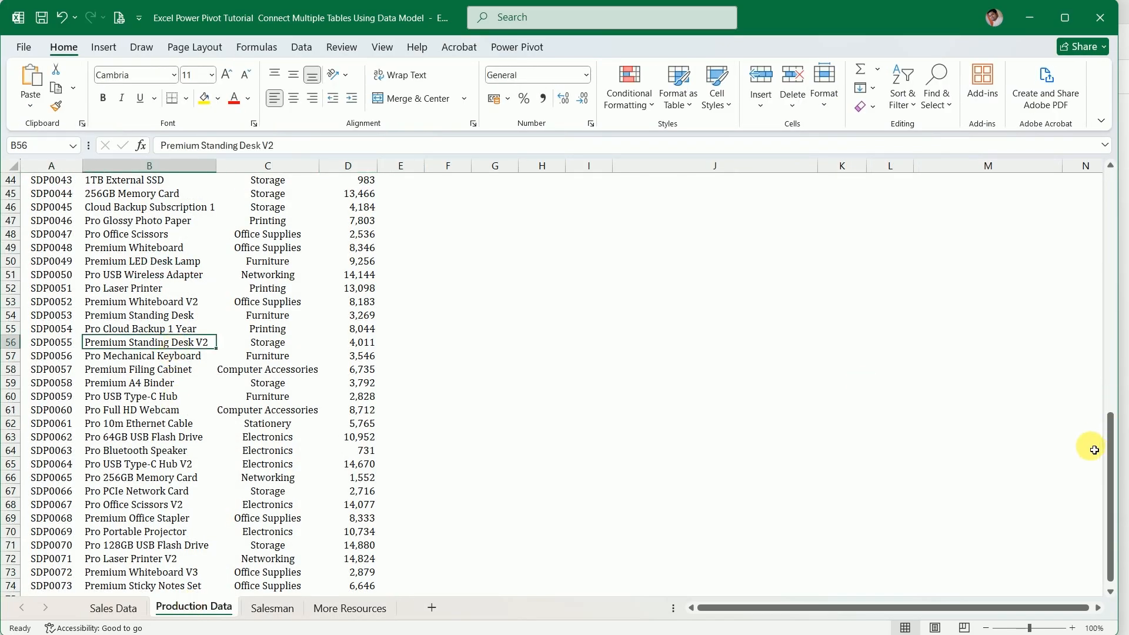
{"action": "left_click_drag", "start_coordinate": [1110, 450], "coordinate": [1109, 153]}
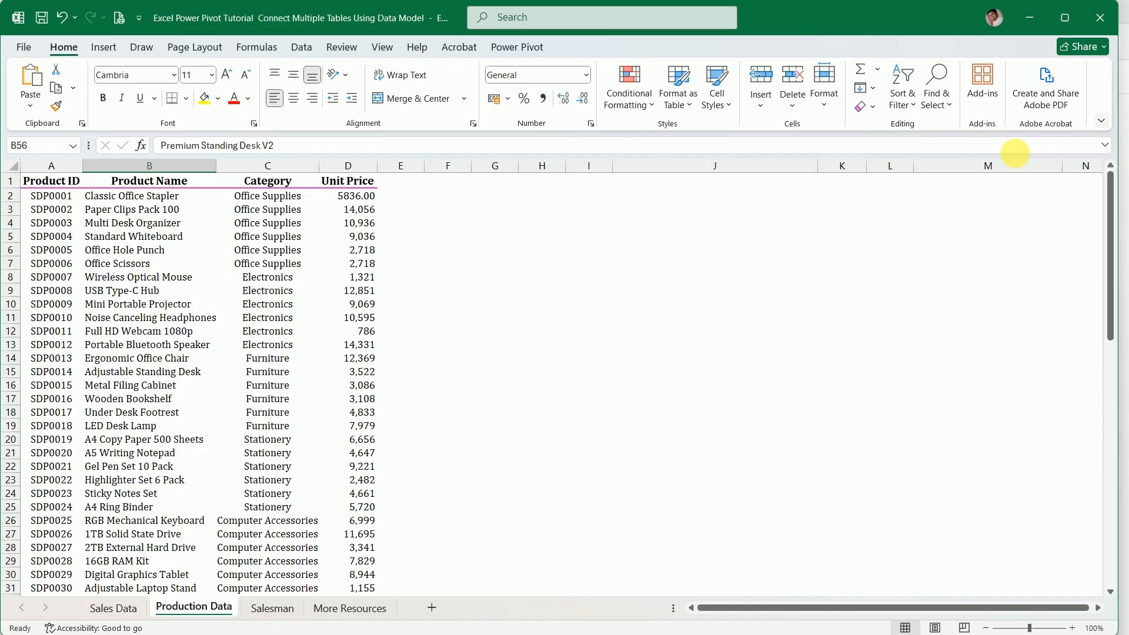
{"action": "left_click", "coordinate": [224, 255]}
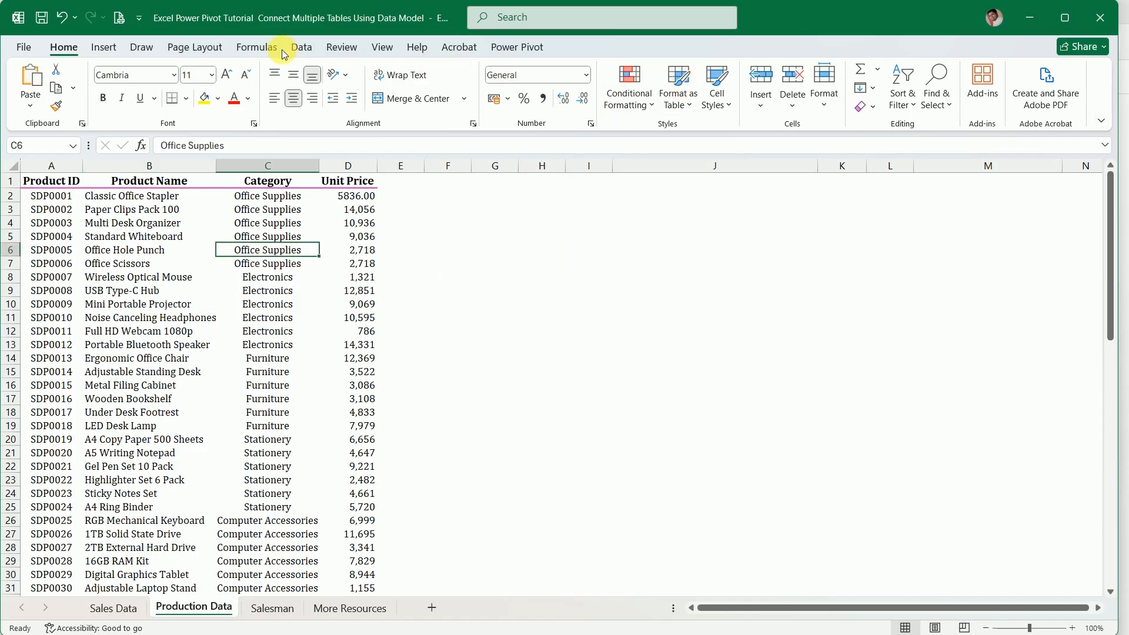
{"action": "left_click", "coordinate": [104, 48]}
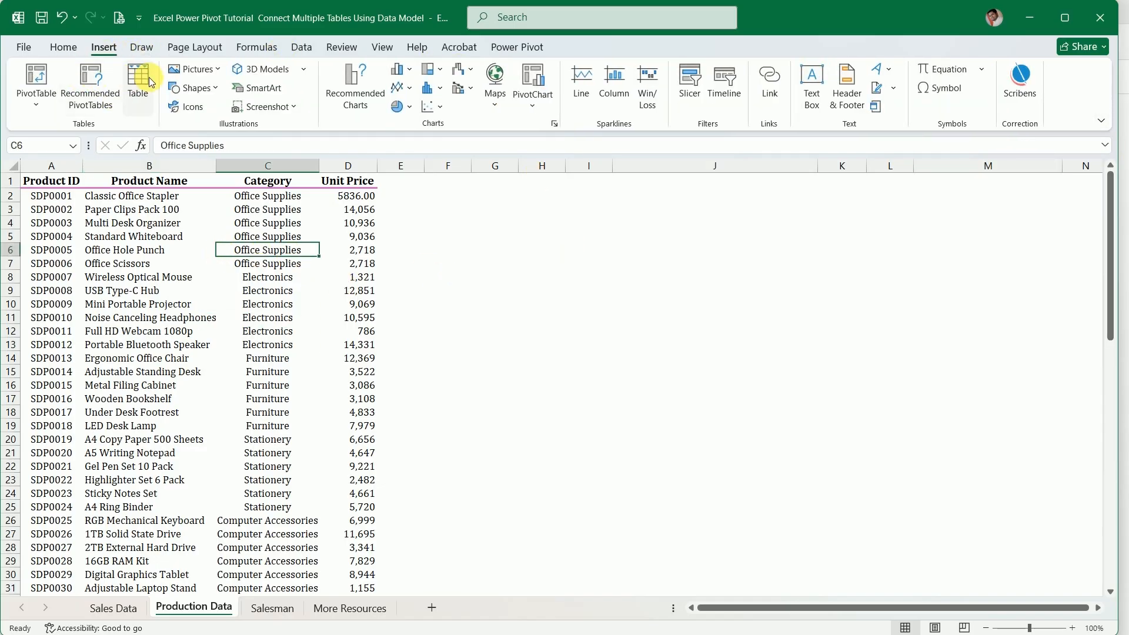
{"action": "left_click", "coordinate": [135, 80]}
{"action": "left_click", "coordinate": [817, 276]}
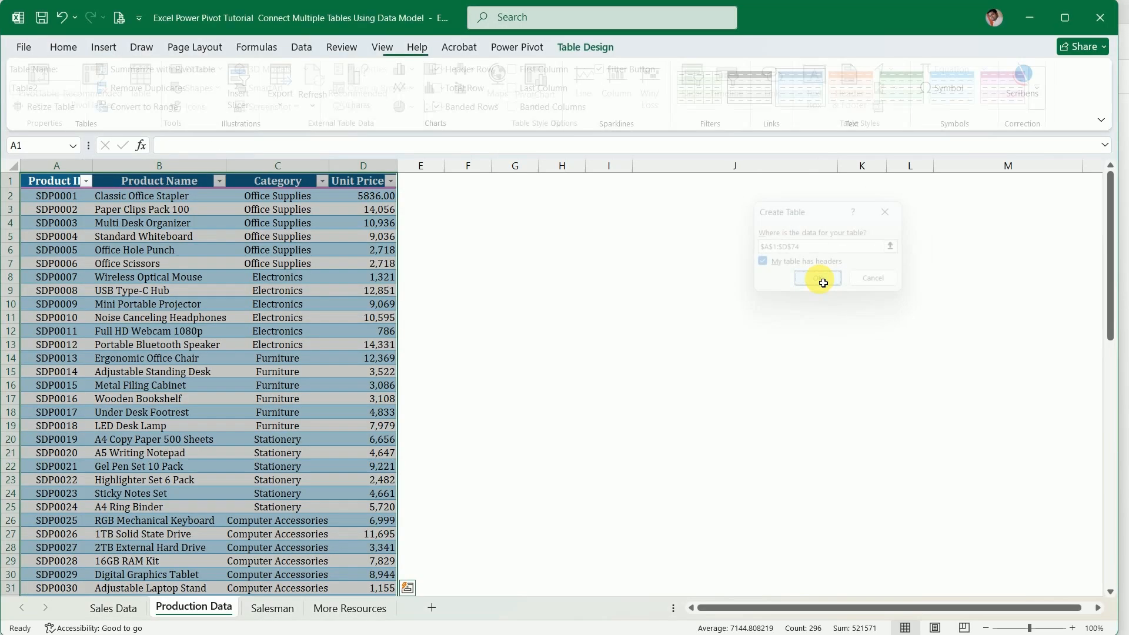
{"action": "left_click", "coordinate": [1042, 89]}
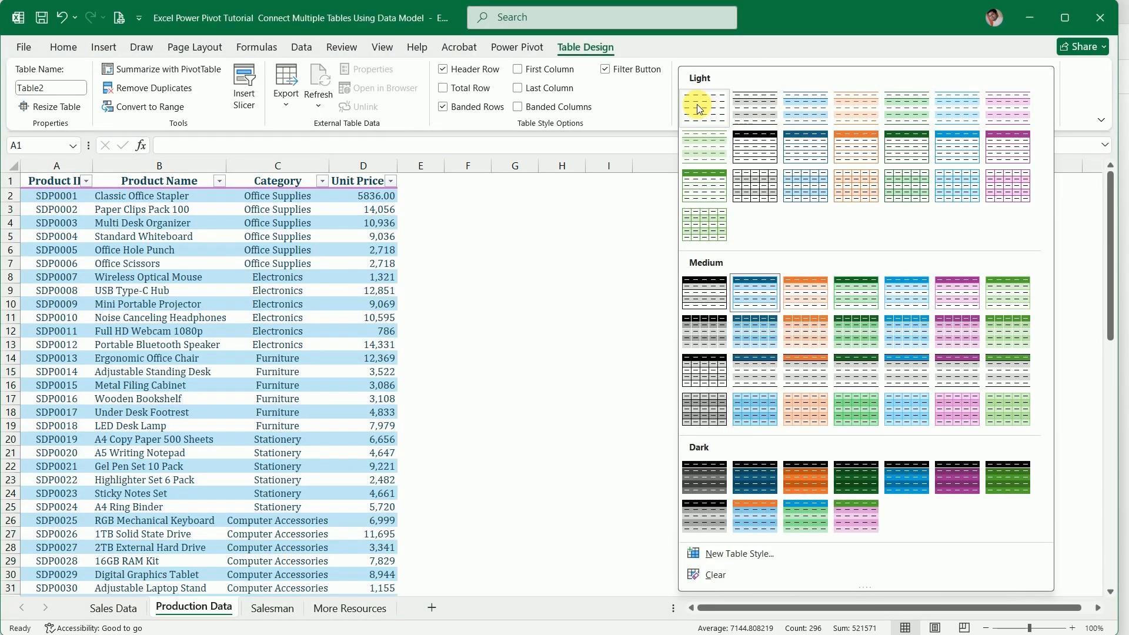
{"action": "left_click", "coordinate": [697, 104]}
Convert the Salesman range $A$1:$D$26 with headers into a table and give it the plain, uncoloured Light table style
{"action": "left_click", "coordinate": [261, 608]}
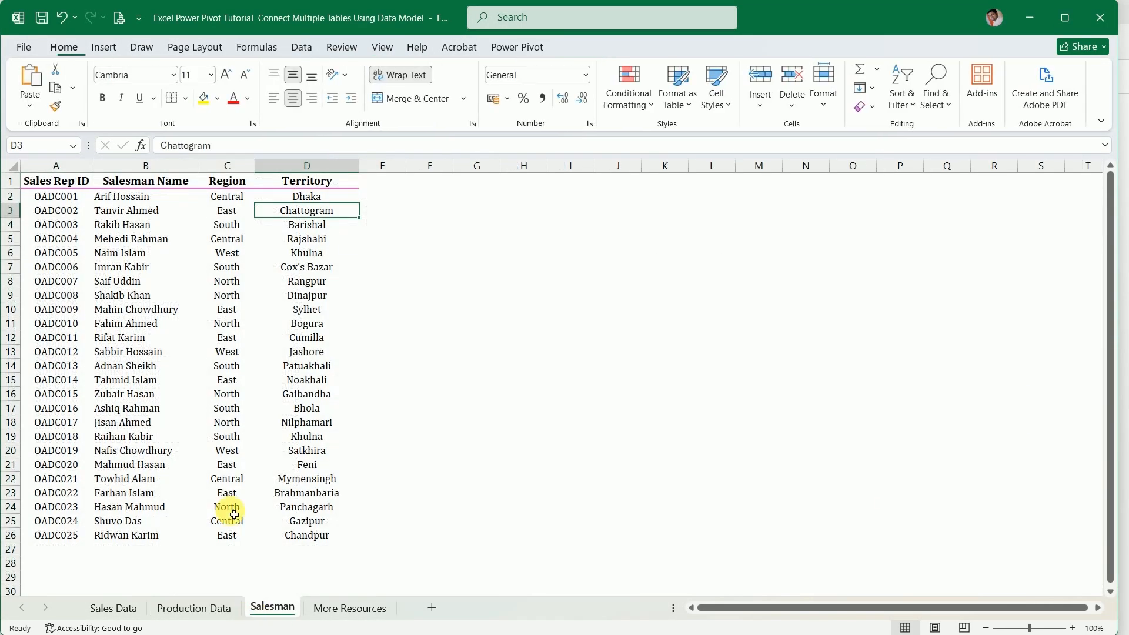
{"action": "left_click", "coordinate": [182, 307]}
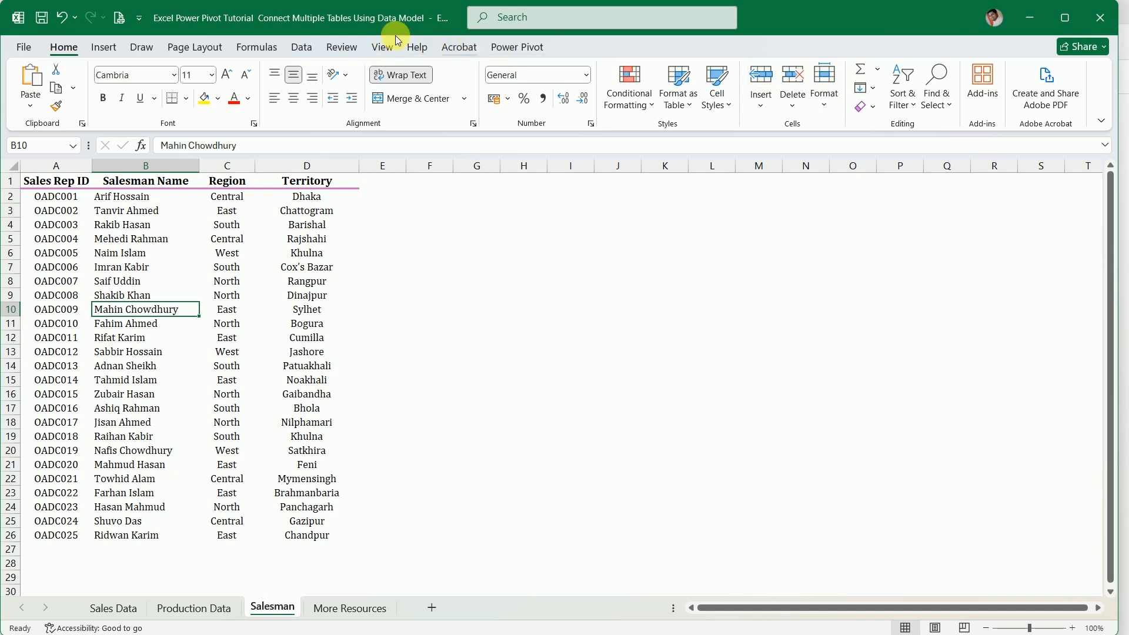
{"action": "left_click", "coordinate": [762, 77]}
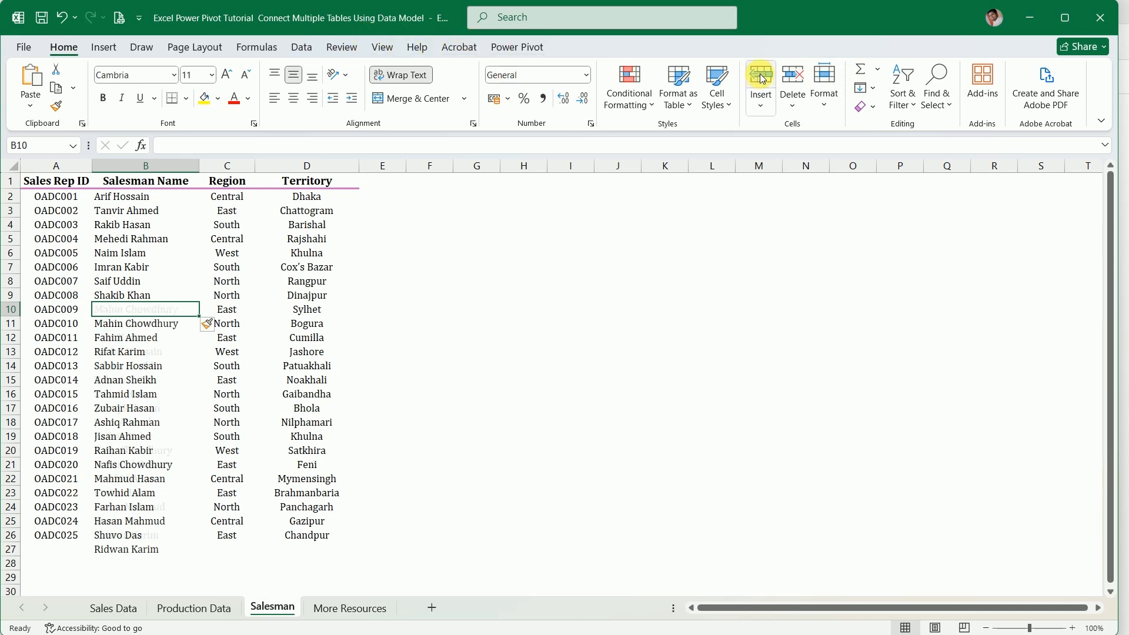
{"action": "key", "text": "ctrl+z"}
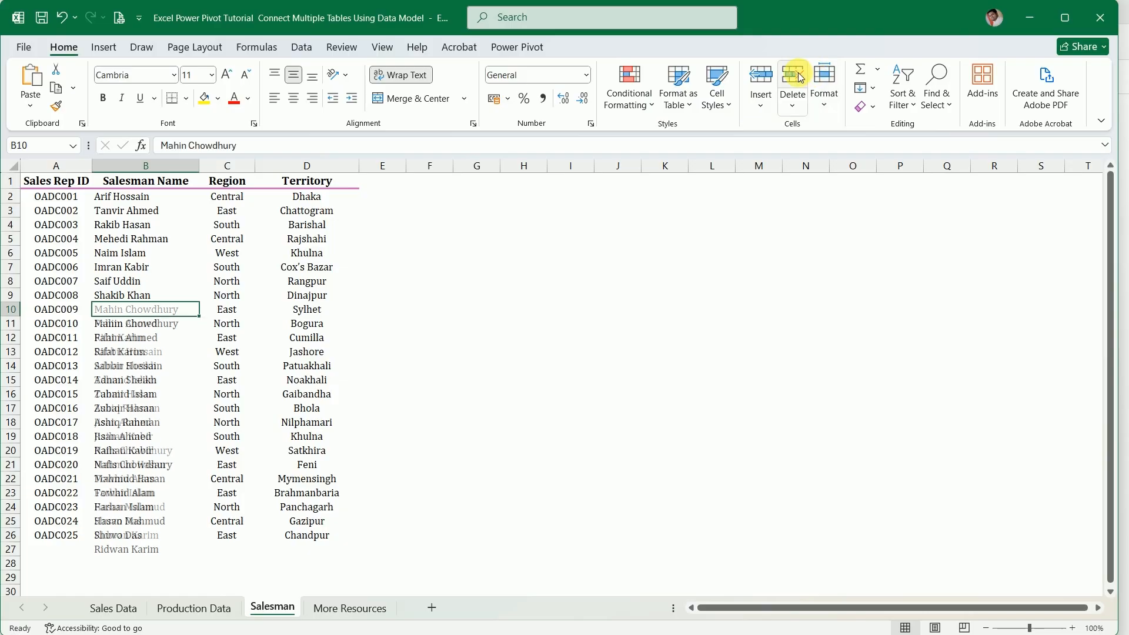
{"action": "left_click", "coordinate": [101, 47]}
{"action": "left_click", "coordinate": [133, 79]}
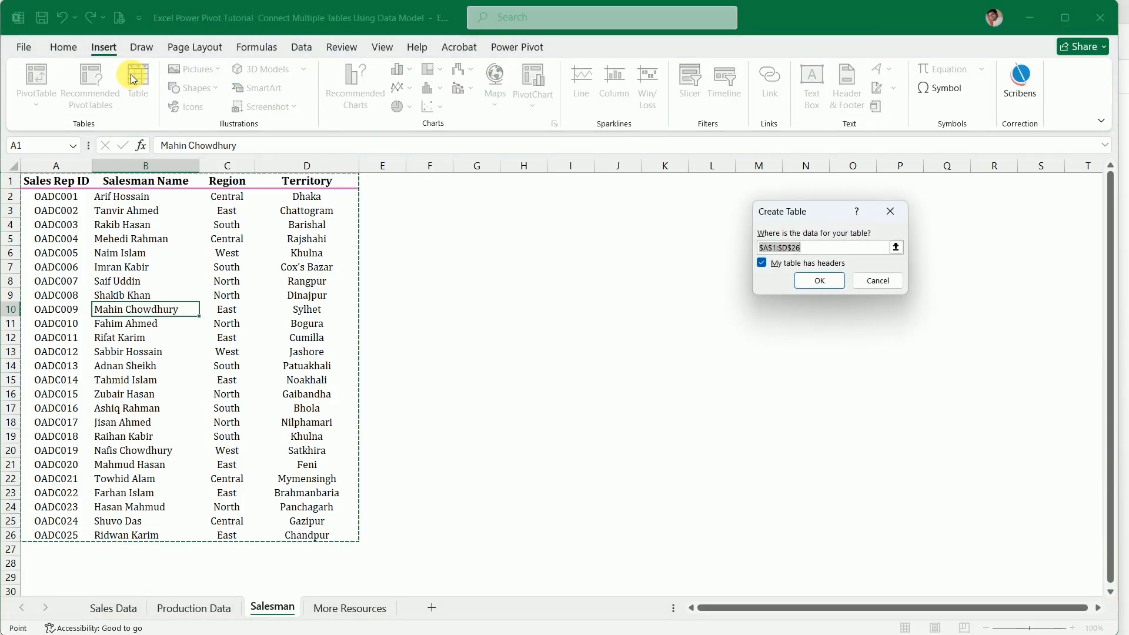
{"action": "left_click", "coordinate": [820, 279]}
{"action": "left_click", "coordinate": [1047, 99]}
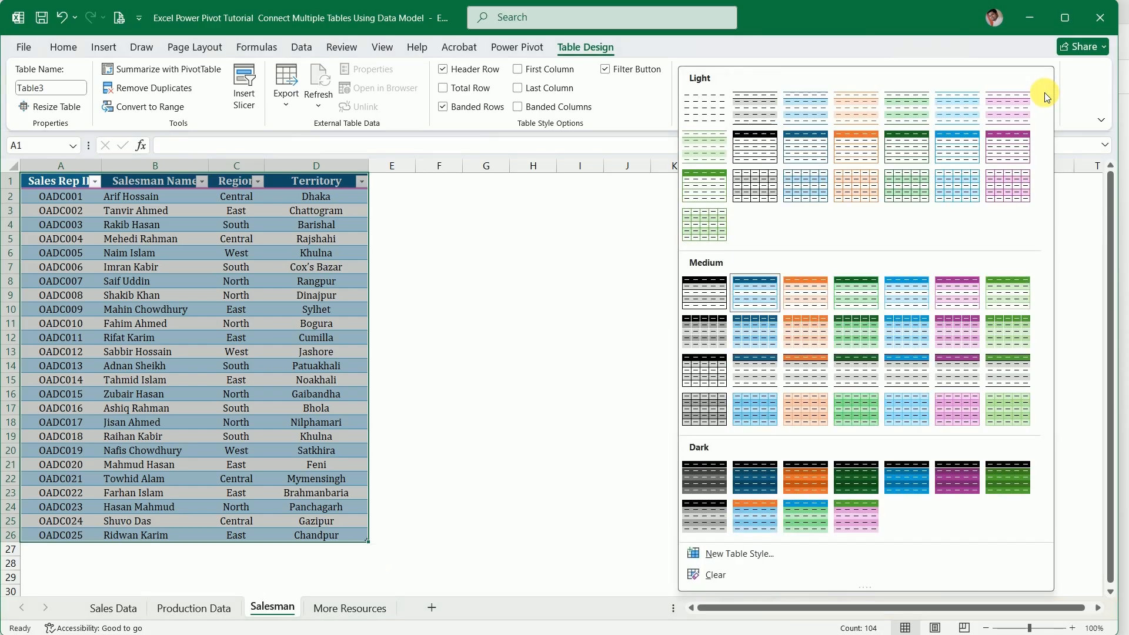
{"action": "left_click", "coordinate": [711, 112]}
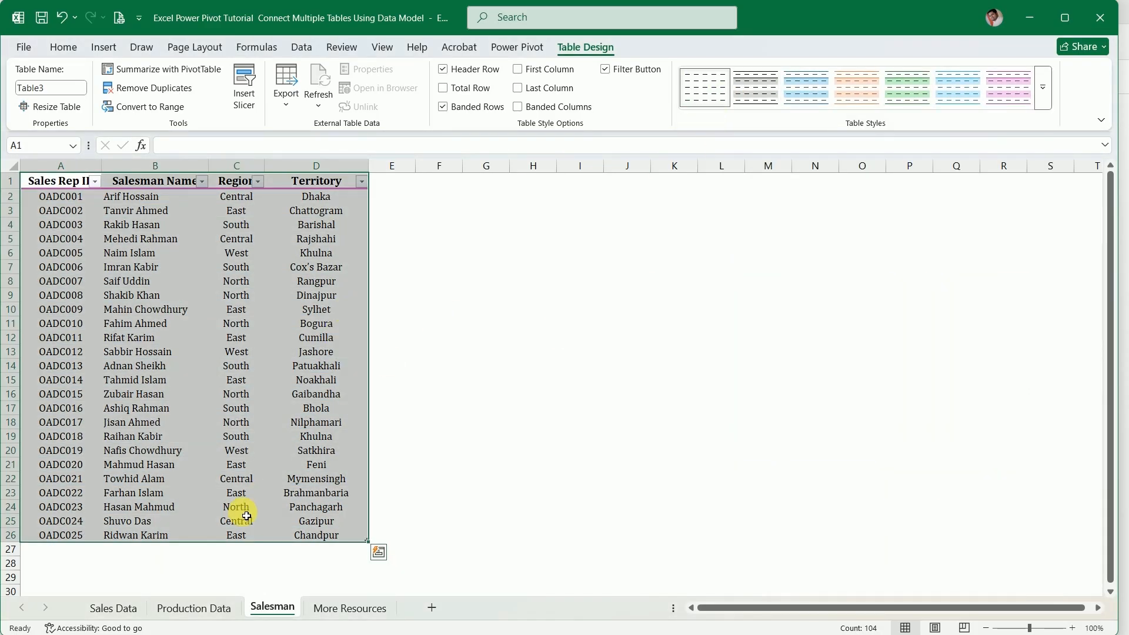
Create a PivotTable from the Sales Data table on a new worksheet, adding its data to the Data Model
{"action": "left_click", "coordinate": [102, 612]}
{"action": "left_click", "coordinate": [106, 47]}
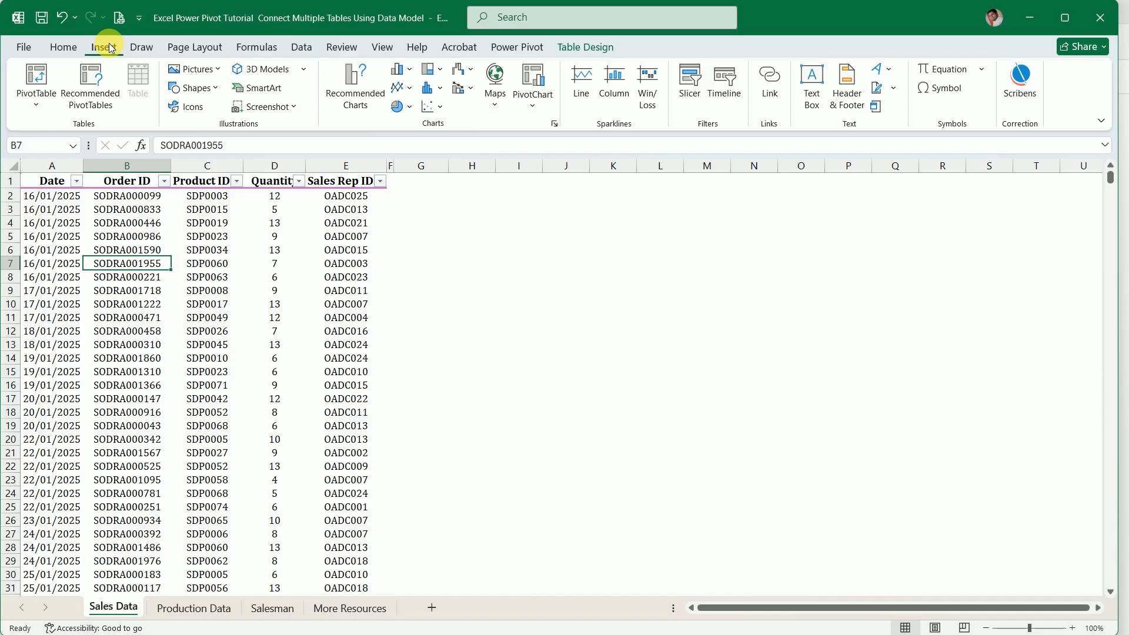
{"action": "left_click", "coordinate": [47, 76]}
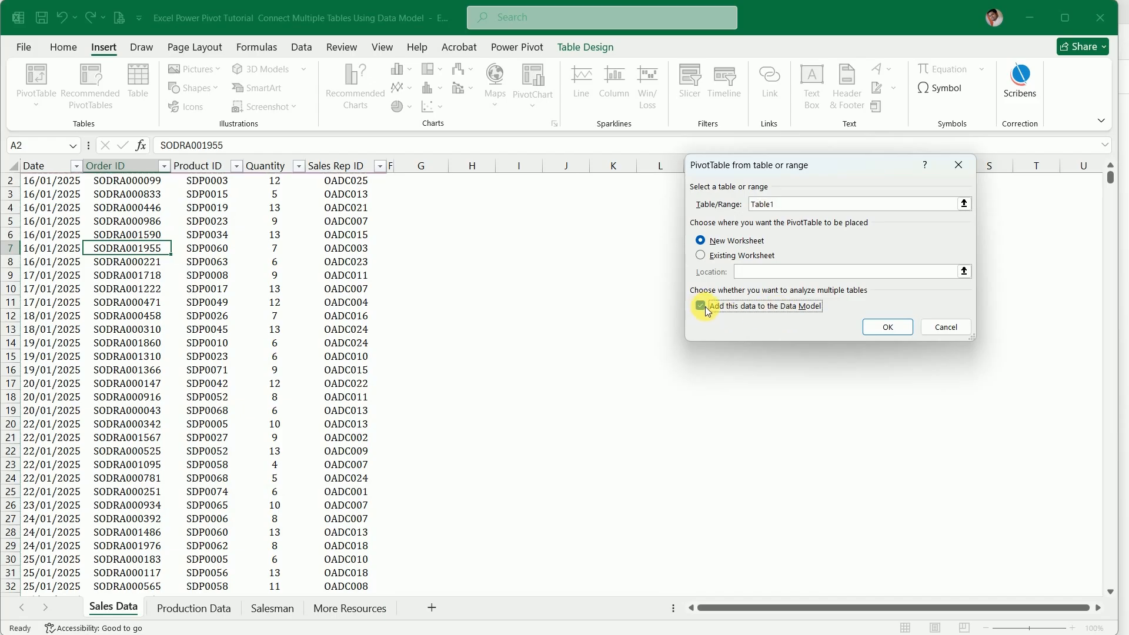
{"action": "left_click", "coordinate": [889, 327]}
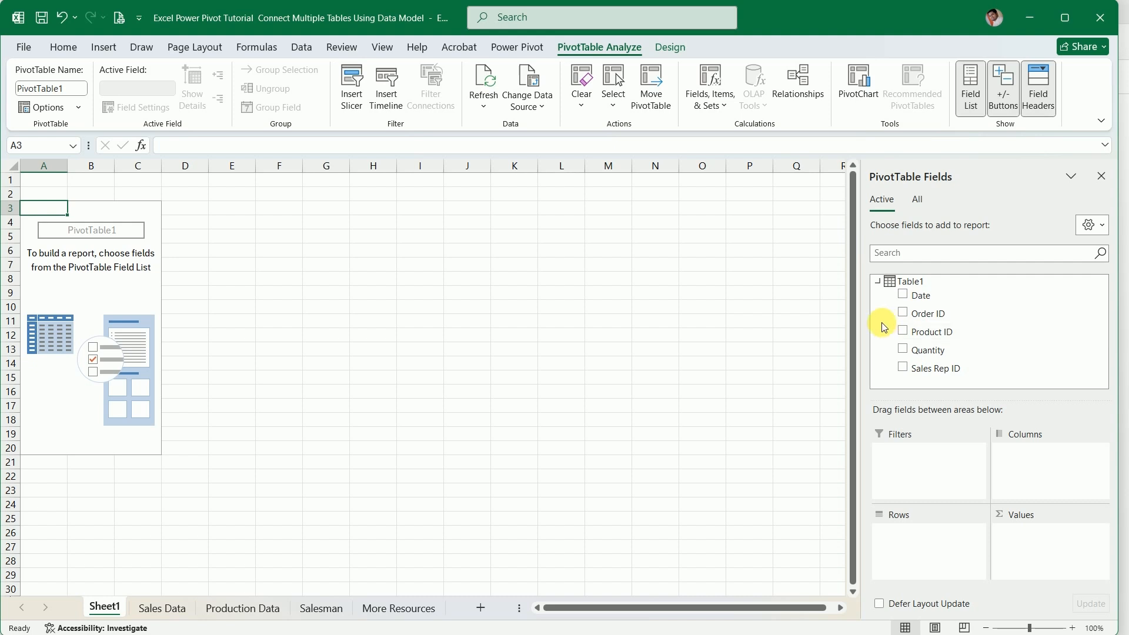
Rename the new PivotTable on Sheet1 as SalesData
{"action": "left_click", "coordinate": [165, 612]}
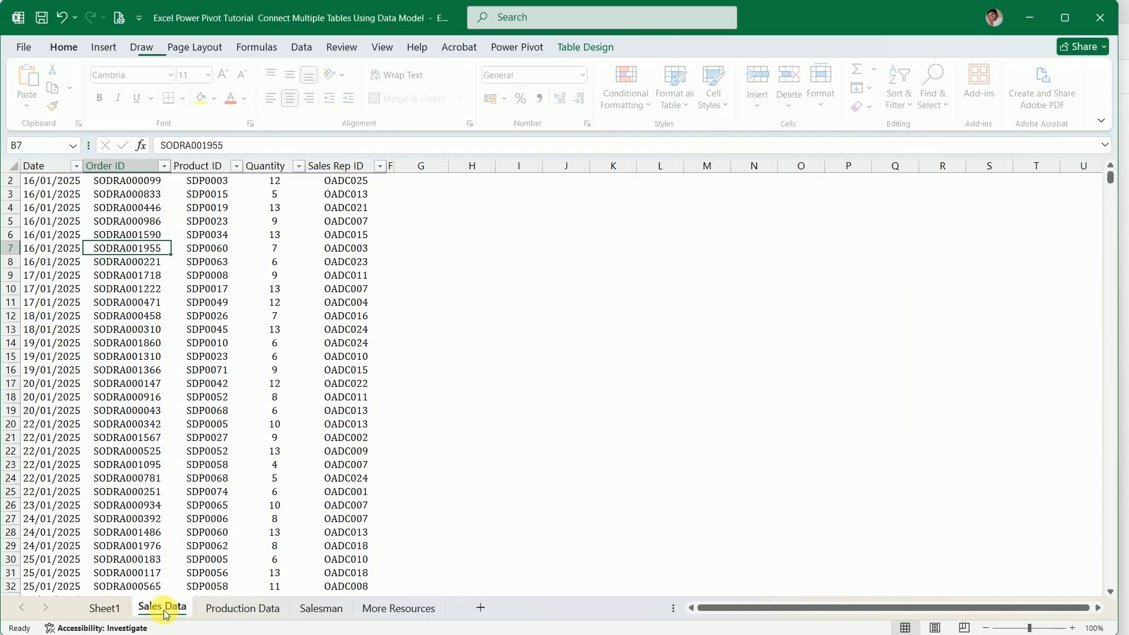
{"action": "left_click", "coordinate": [98, 609]}
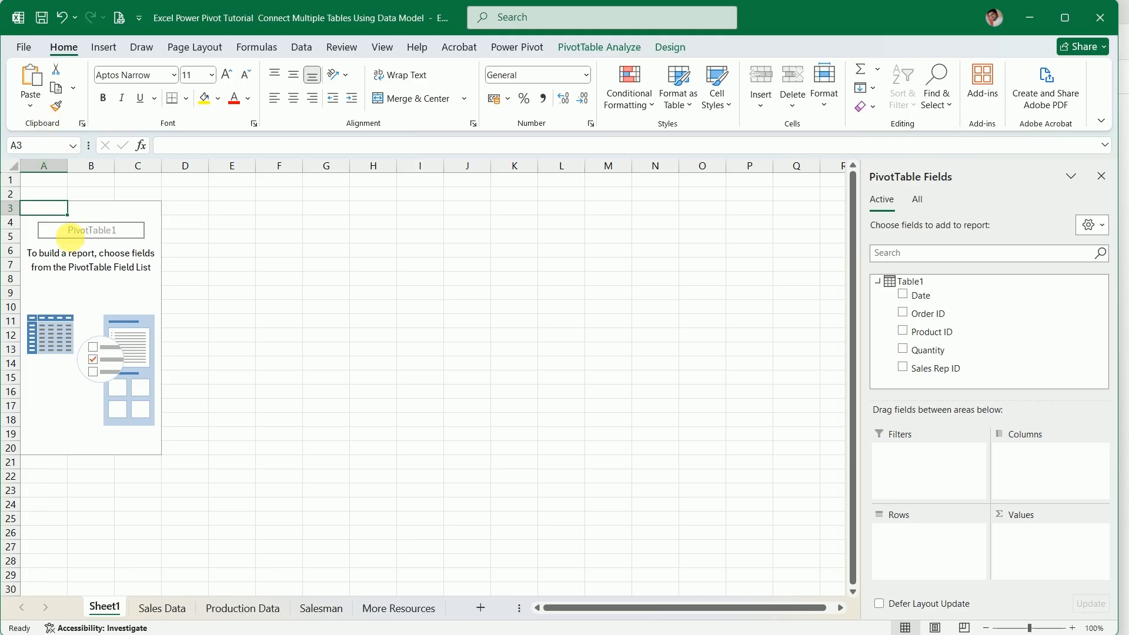
{"action": "left_click", "coordinate": [61, 294]}
{"action": "left_click", "coordinate": [594, 46]}
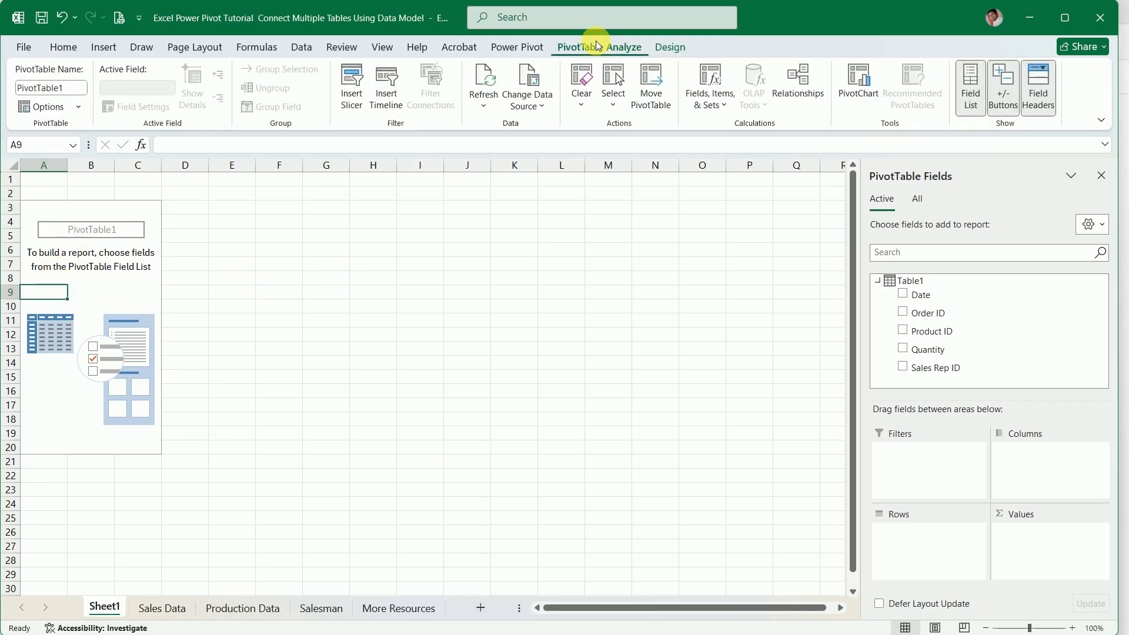
{"action": "left_click_drag", "start_coordinate": [70, 88], "coordinate": [18, 87]}
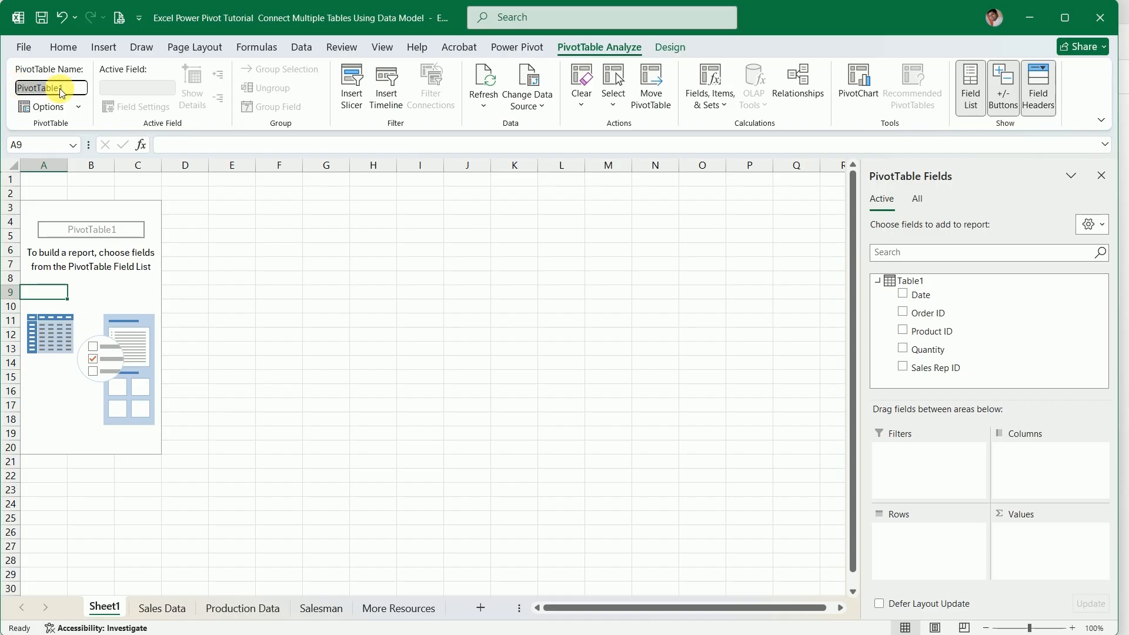
{"action": "type", "text": "SalesData"}
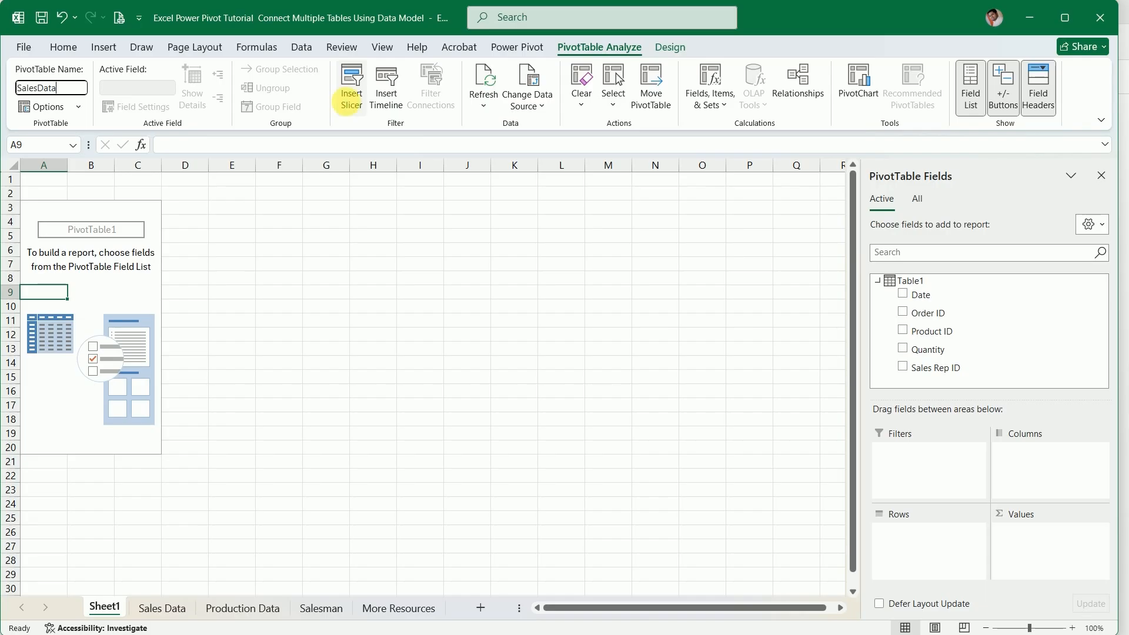
{"action": "key", "text": "Return"}
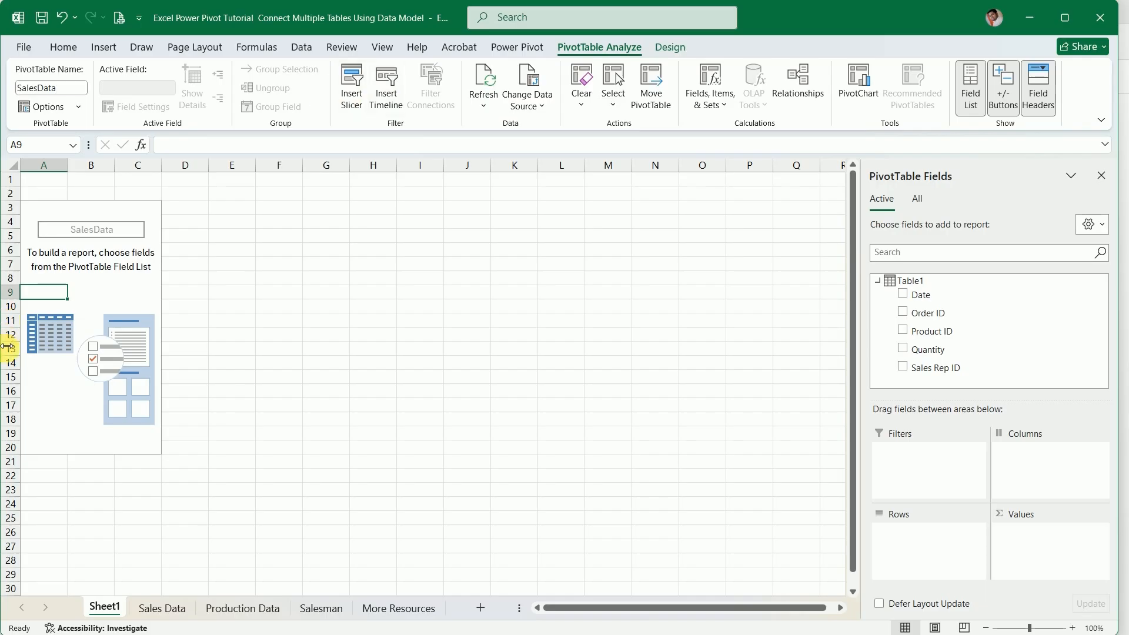
Create a PivotTable from the Production Data table at cell F3 of the existing Sheet1, adding its data to the Data Model
{"action": "left_click", "coordinate": [242, 609]}
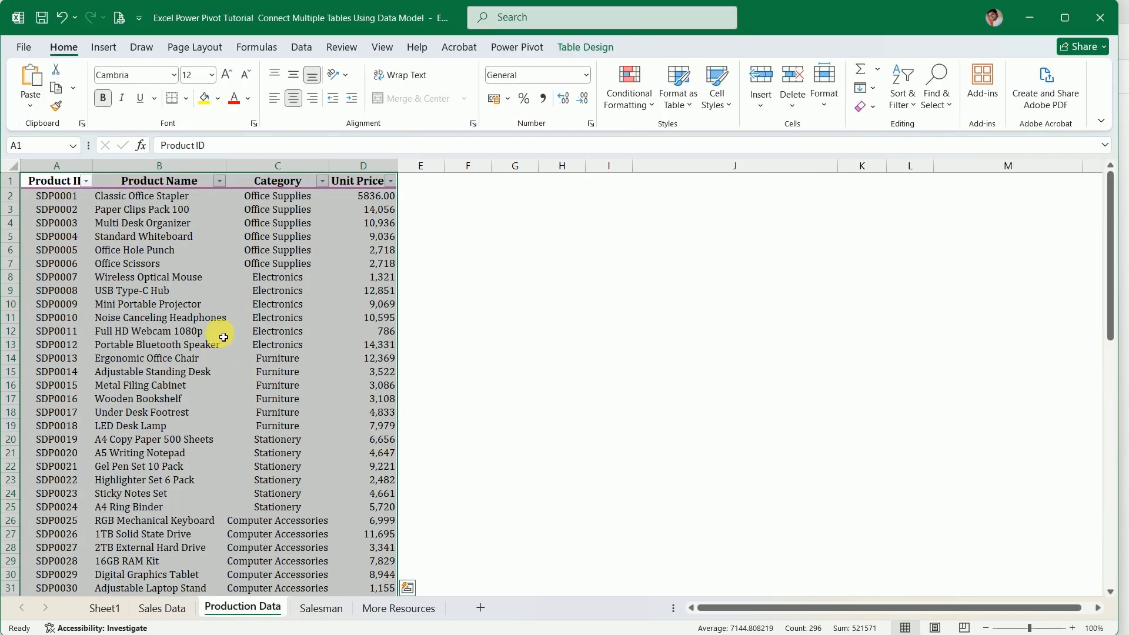
{"action": "left_click", "coordinate": [238, 304]}
{"action": "left_click", "coordinate": [97, 48]}
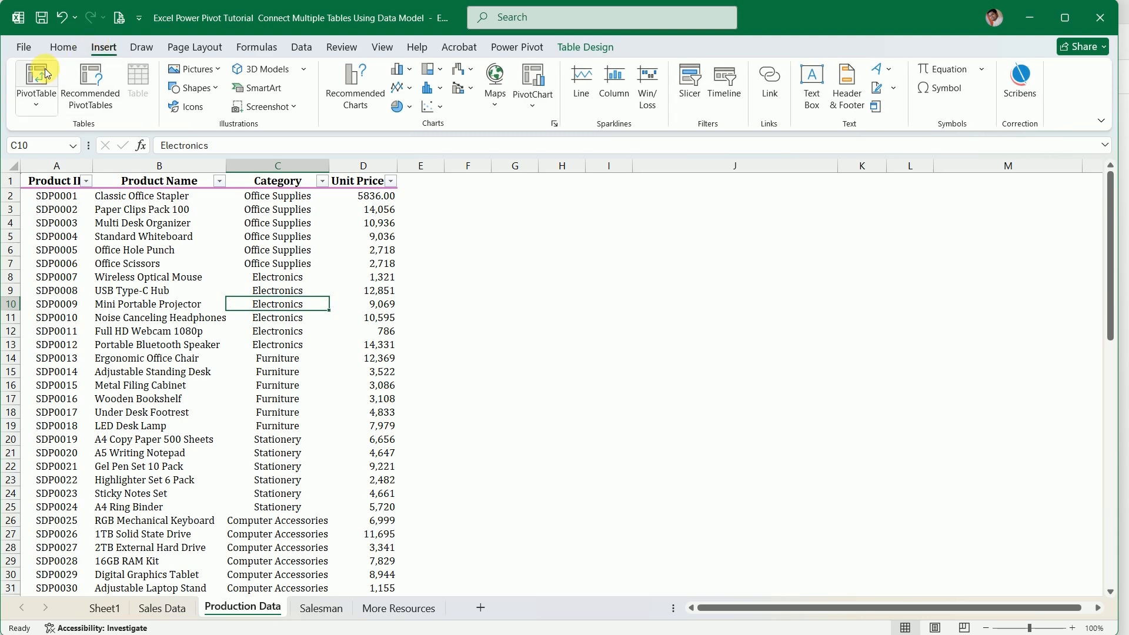
{"action": "left_click", "coordinate": [37, 79]}
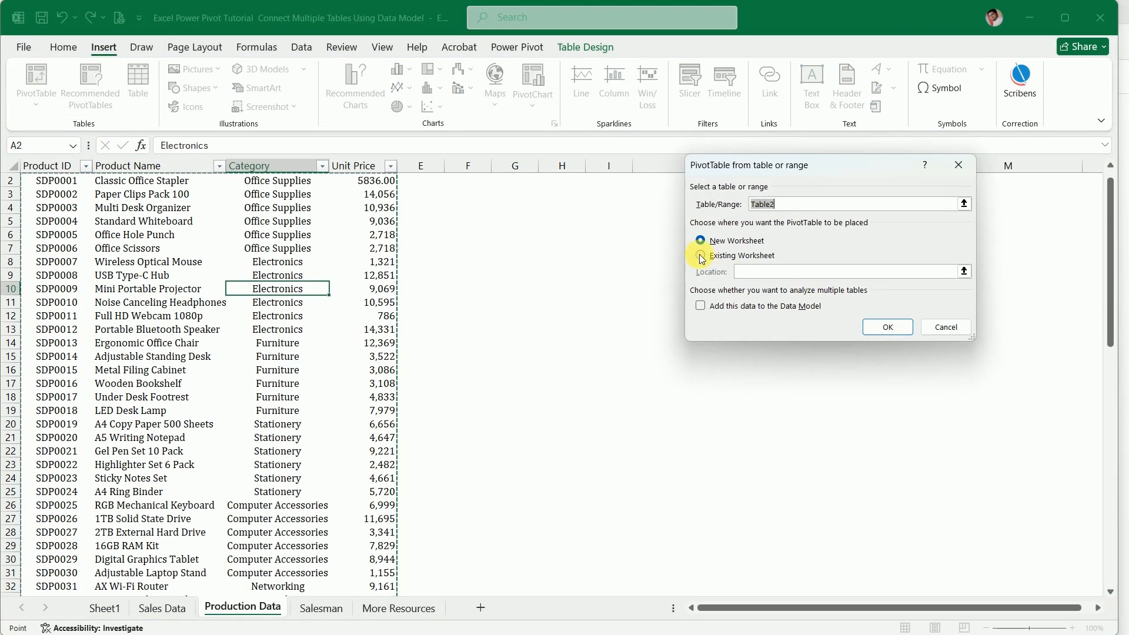
{"action": "left_click", "coordinate": [714, 258]}
{"action": "left_click", "coordinate": [964, 271]}
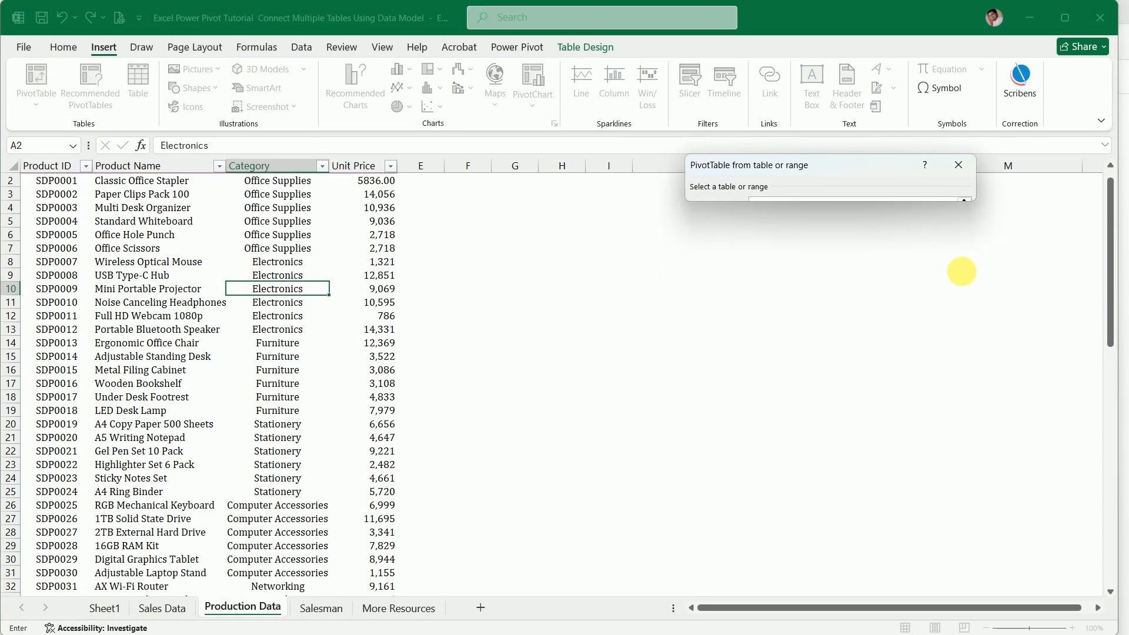
{"action": "left_click", "coordinate": [103, 607]}
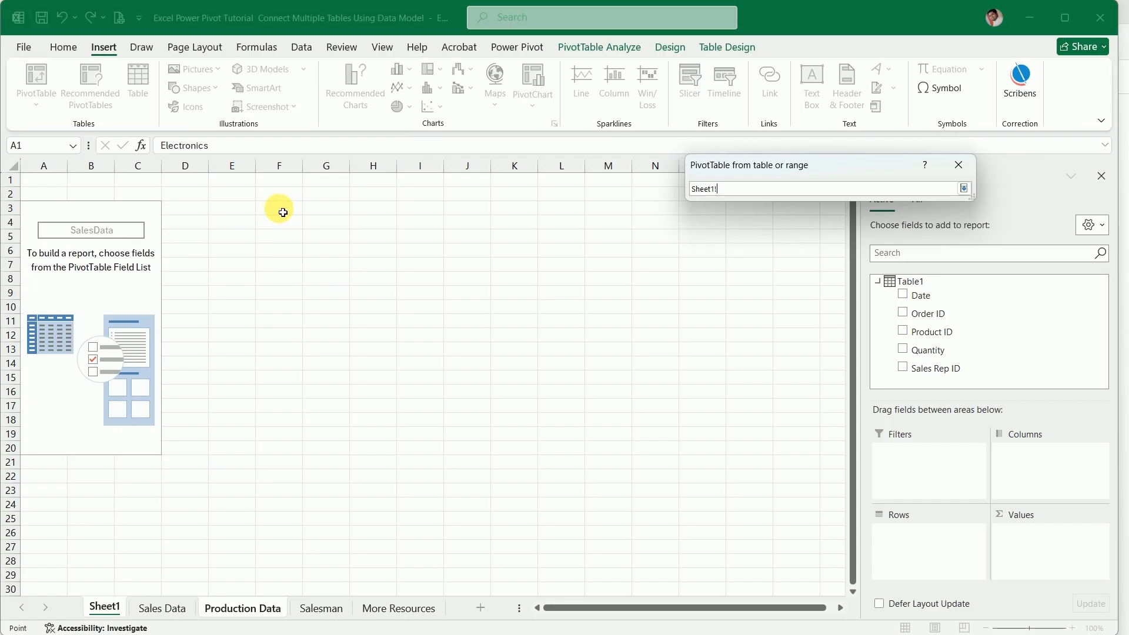
{"action": "left_click", "coordinate": [280, 209]}
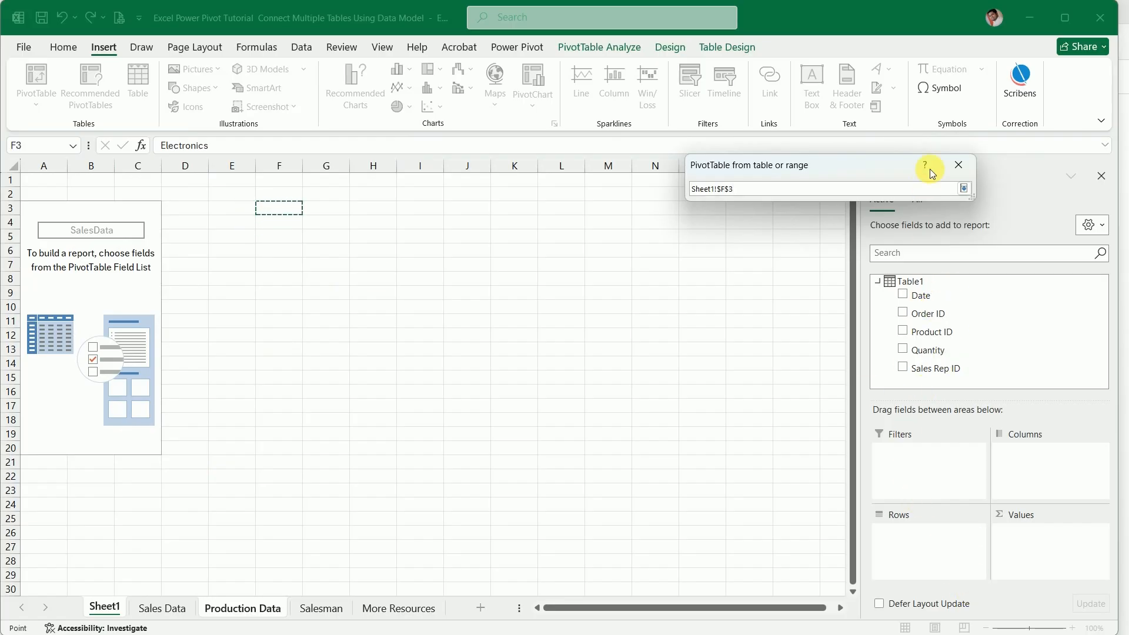
{"action": "left_click", "coordinate": [964, 188]}
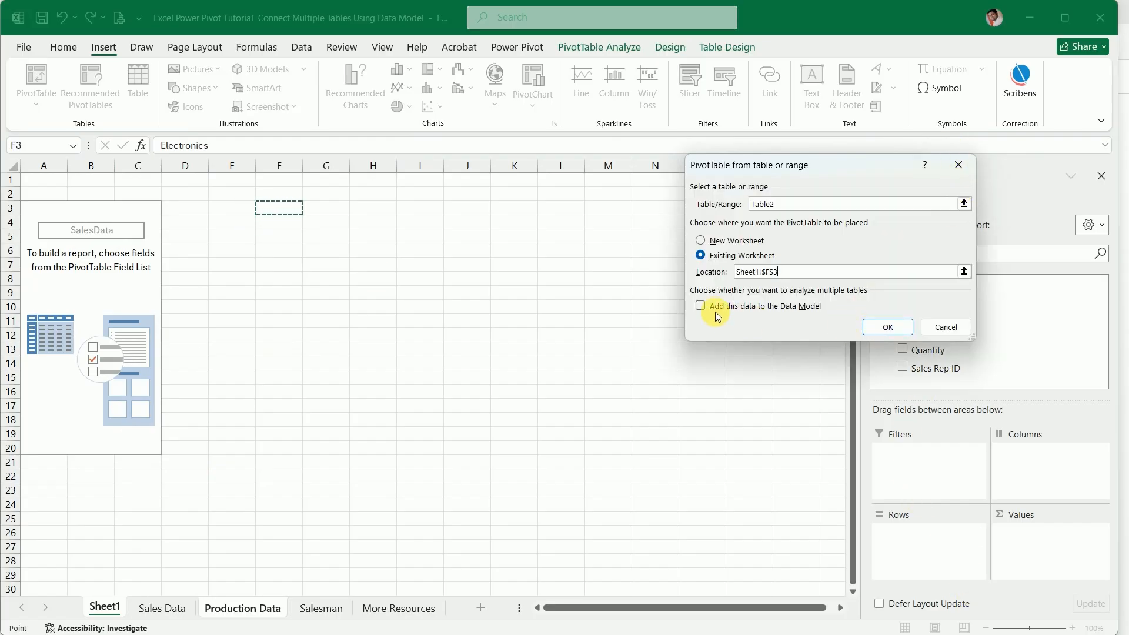
{"action": "left_click", "coordinate": [701, 305]}
{"action": "left_click", "coordinate": [882, 328]}
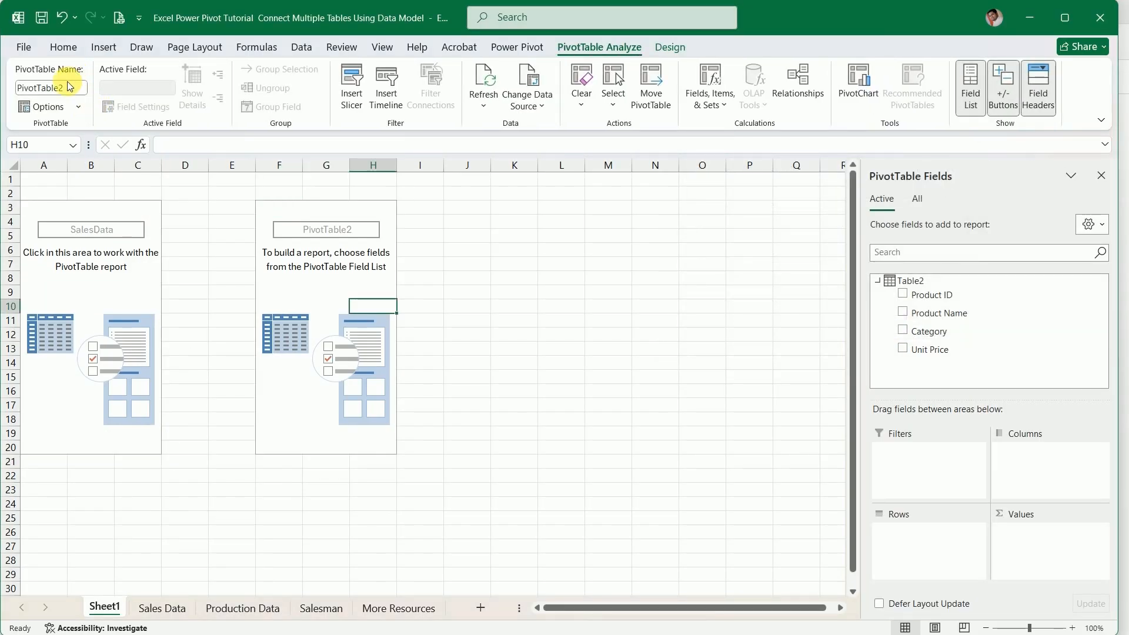
Rename the new PivotTable at F3 on Sheet1 as ProductionData
{"action": "mouse_move", "coordinate": [73, 87]}
{"action": "left_mouse_down"}
{"action": "mouse_move", "coordinate": [7, 89]}
{"action": "mouse_move", "coordinate": [82, 84]}
{"action": "left_mouse_up"}
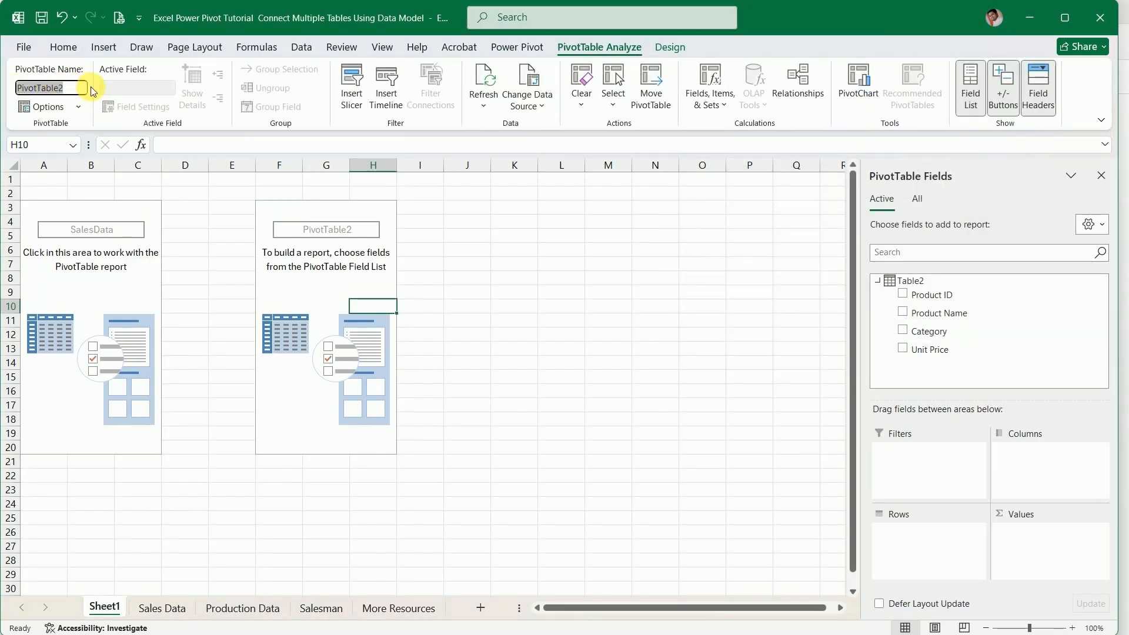
{"action": "type", "text": "ProductionData"}
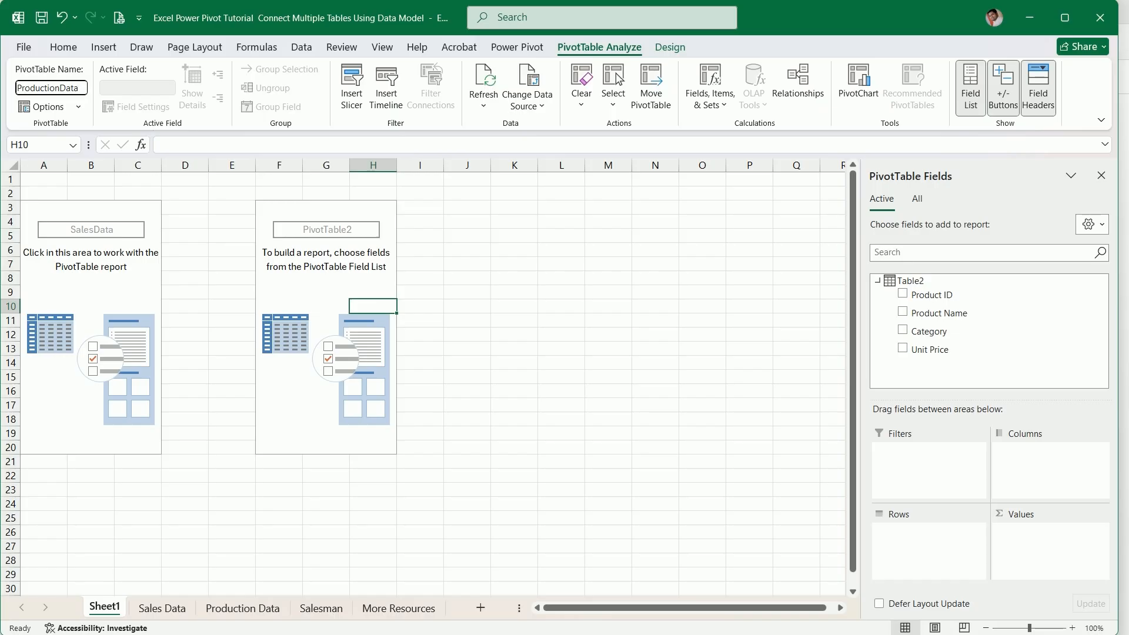
{"action": "left_click", "coordinate": [318, 391]}
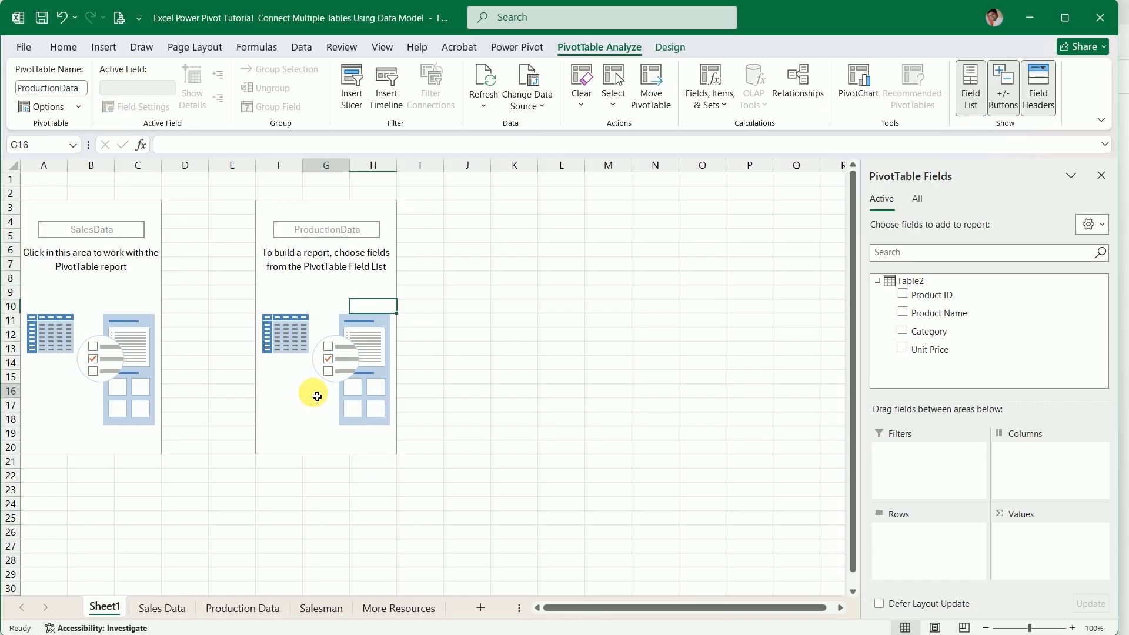
{"action": "left_click", "coordinate": [484, 400]}
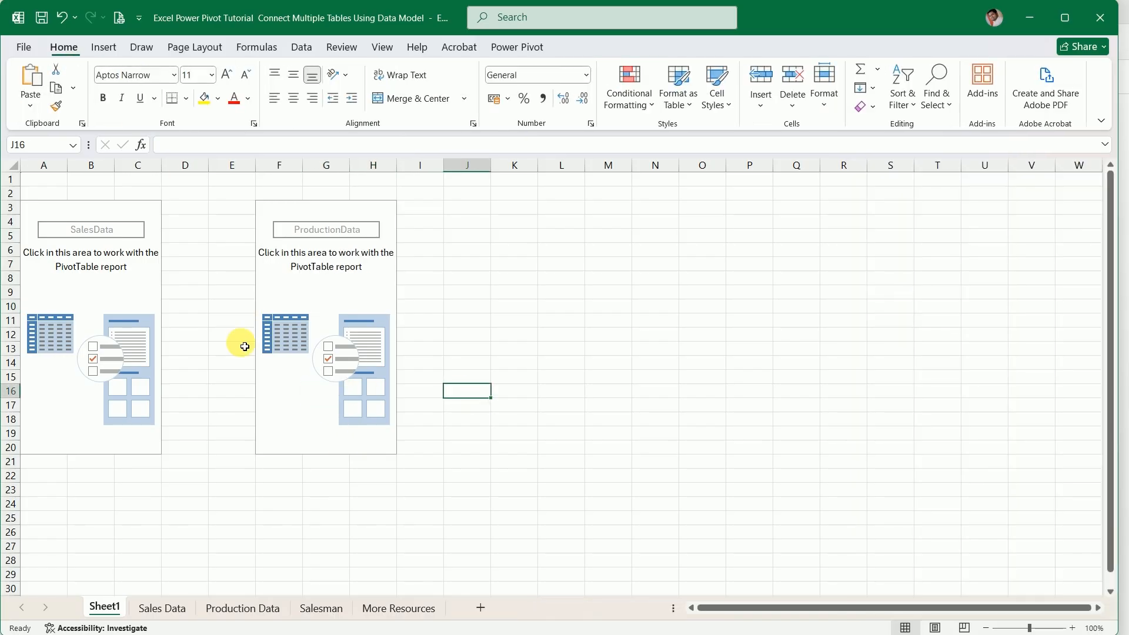
{"action": "left_click", "coordinate": [315, 323]}
{"action": "left_click", "coordinate": [107, 323]}
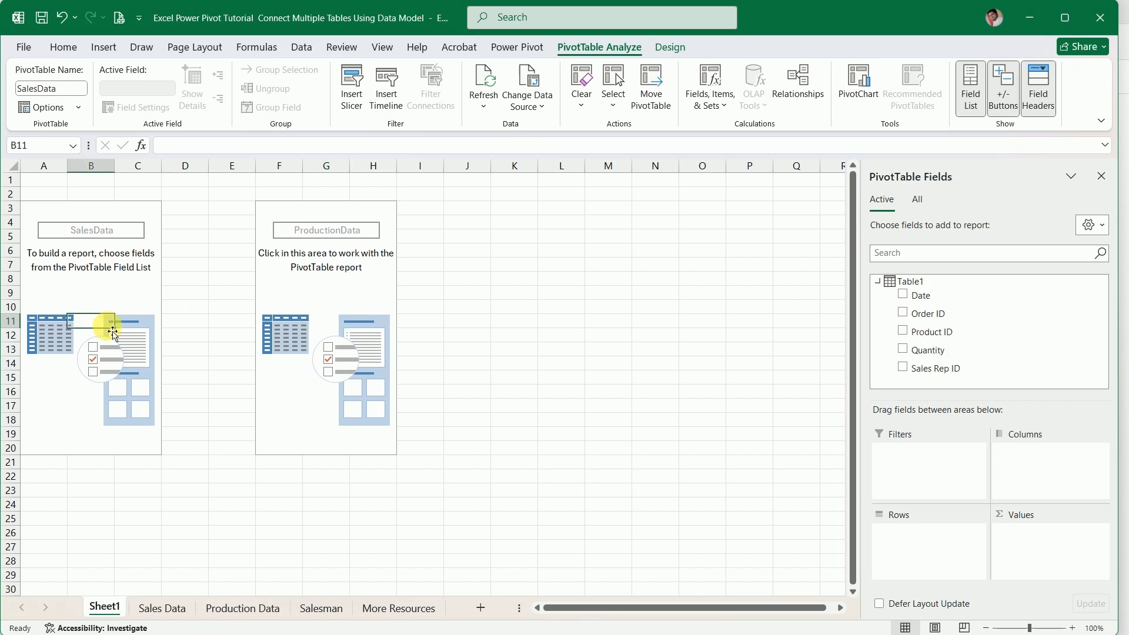
{"action": "left_click", "coordinate": [270, 322]}
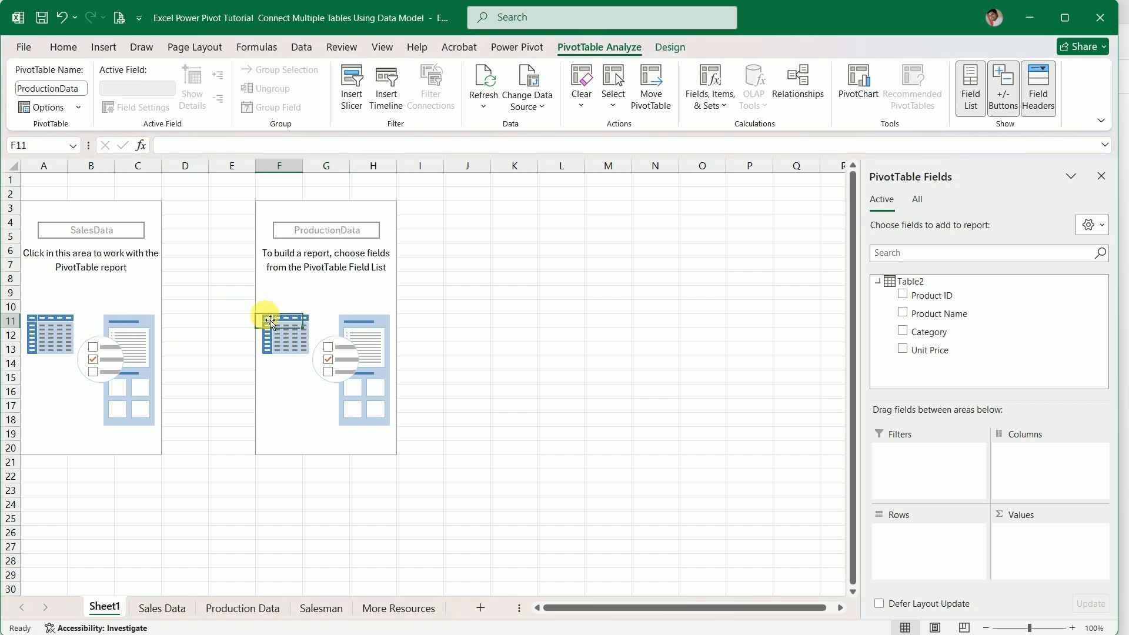
Rename the table on the Salesman sheet as Salesman
{"action": "left_click", "coordinate": [321, 608]}
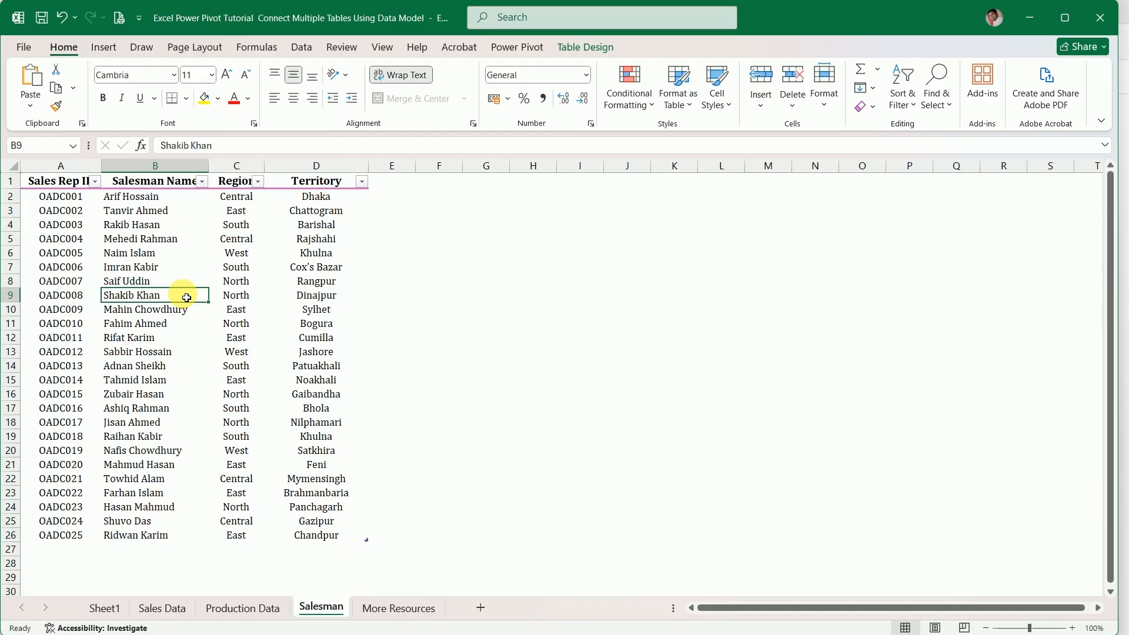
{"action": "left_click", "coordinate": [591, 47]}
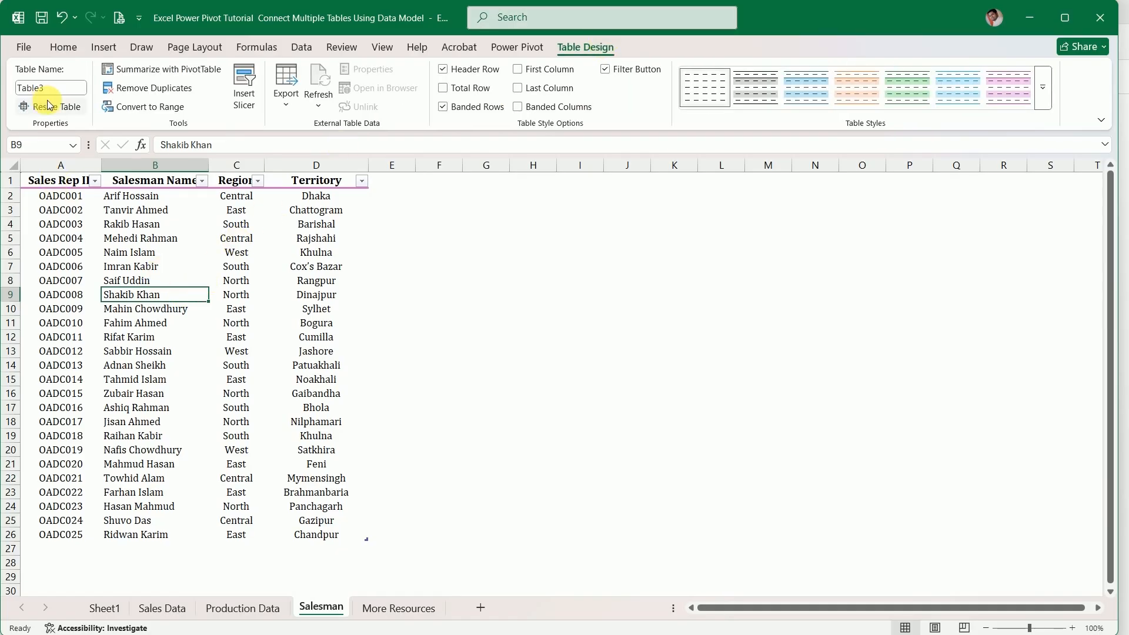
{"action": "left_click", "coordinate": [28, 90]}
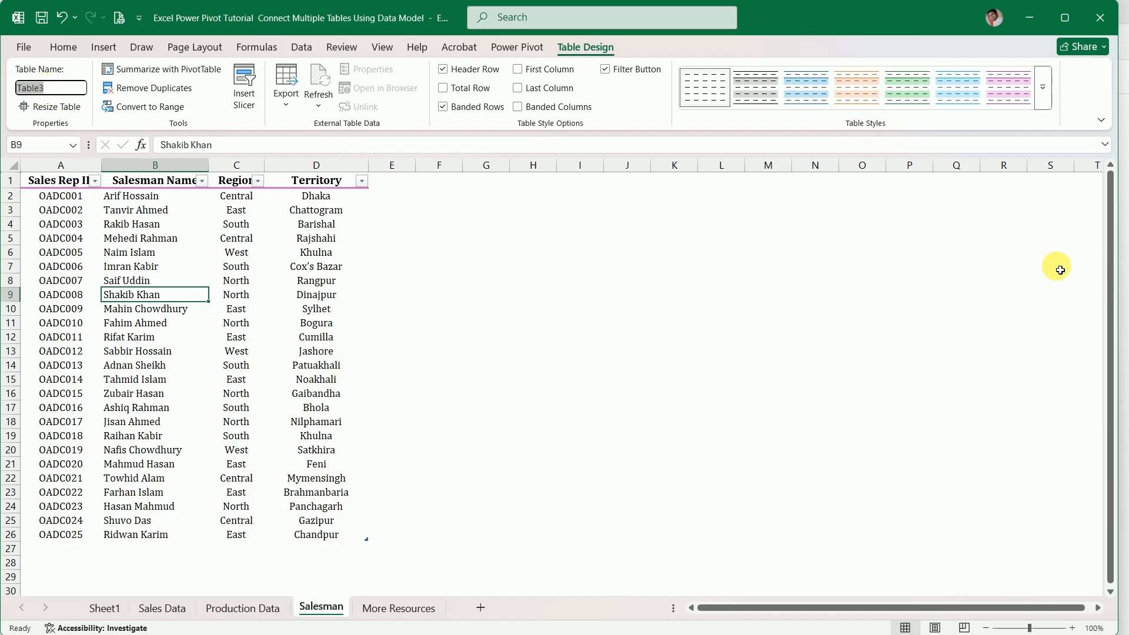
{"action": "type", "text": "S"}
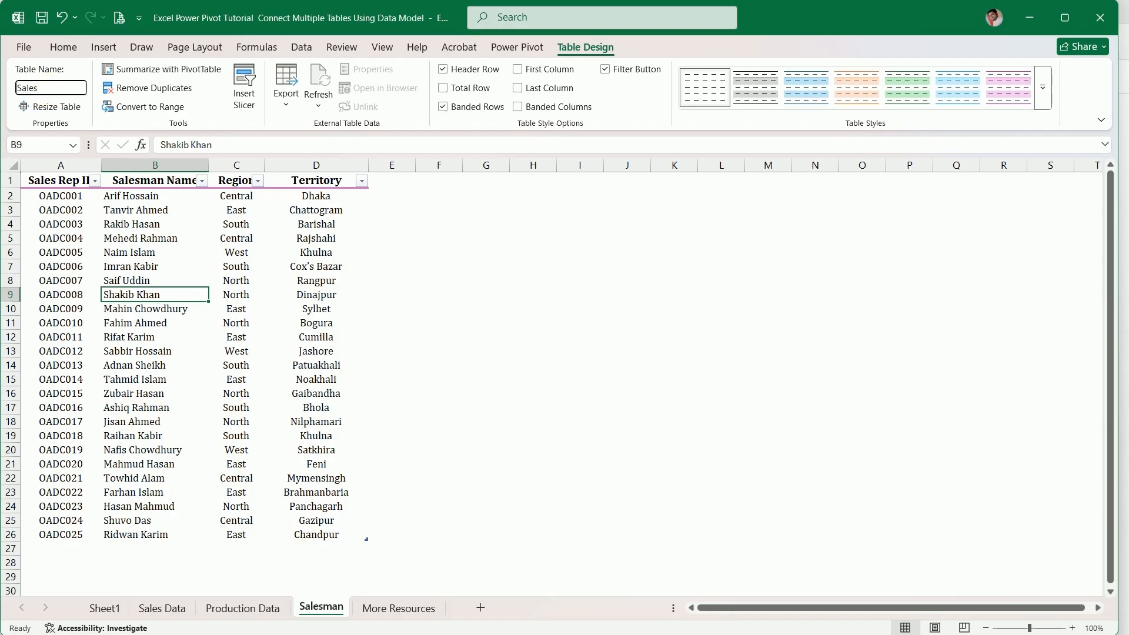
{"action": "type", "text": "alesman"}
{"action": "key", "text": "Return"}
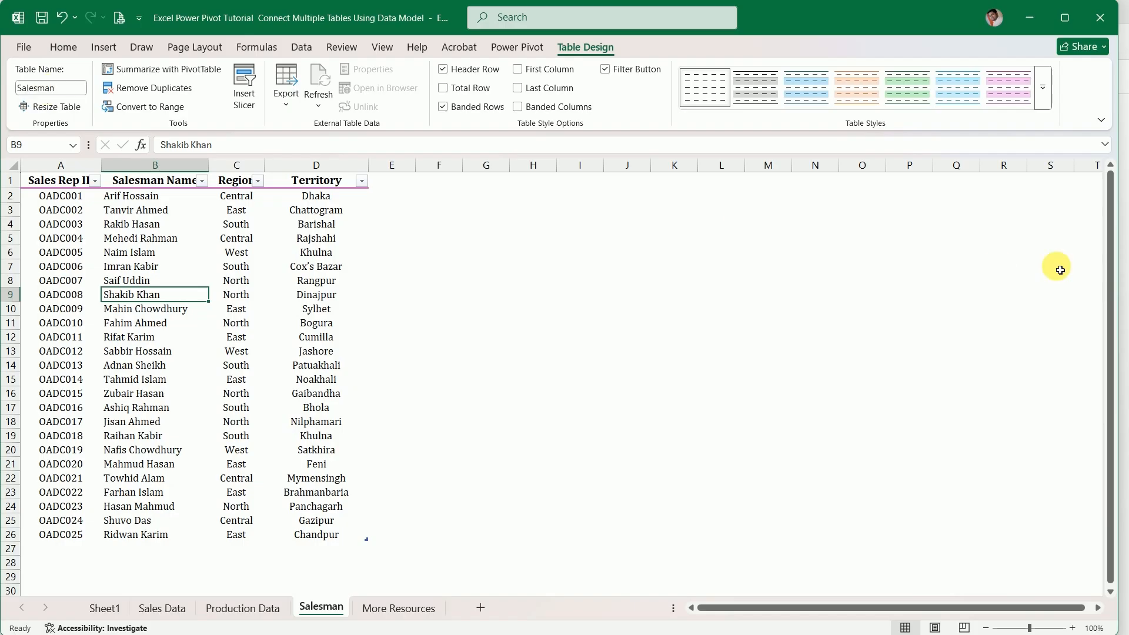
Create a PivotTable from the Salesman table at cell K3 of the existing Sheet1, adding its data to the Data Model
{"action": "left_click", "coordinate": [153, 71]}
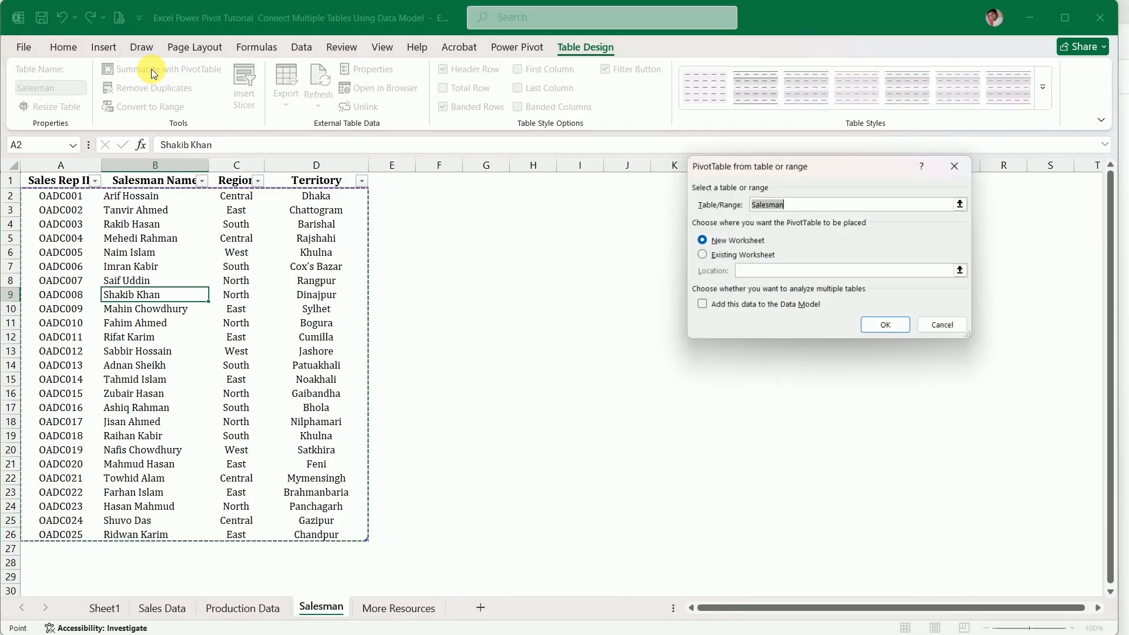
{"action": "left_click", "coordinate": [700, 256]}
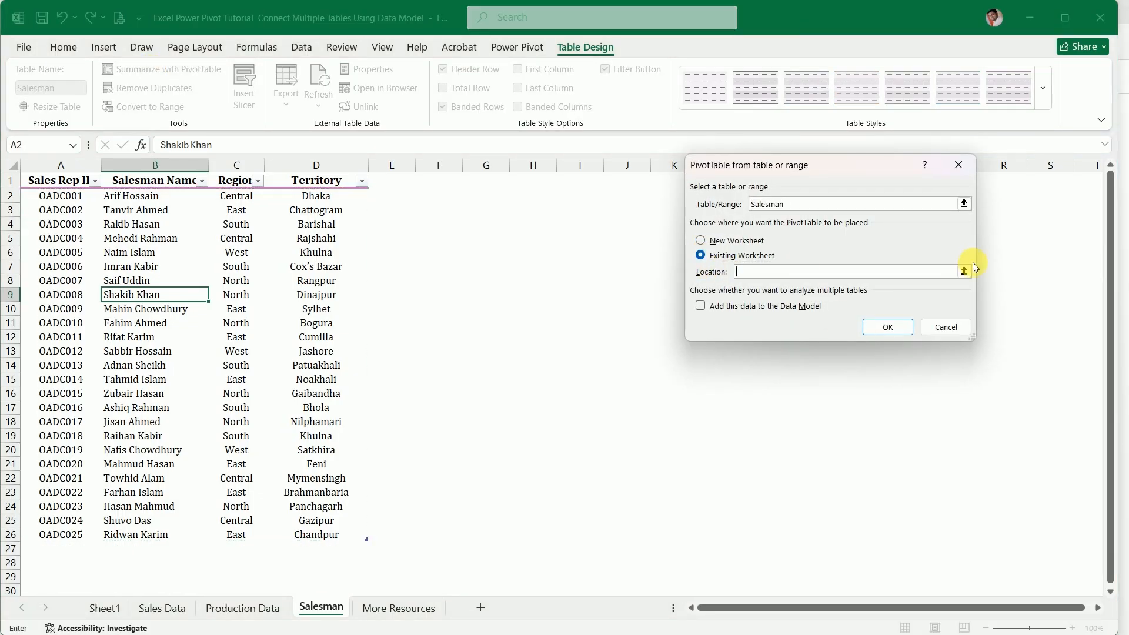
{"action": "left_click", "coordinate": [701, 306]}
{"action": "left_click", "coordinate": [966, 273]}
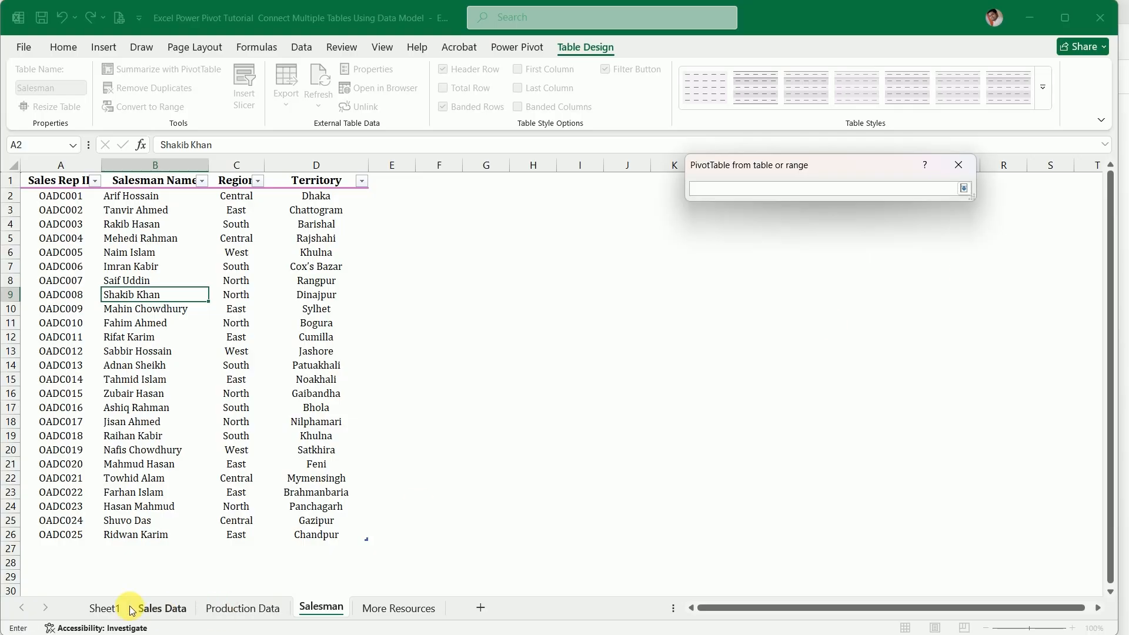
{"action": "left_click", "coordinate": [95, 604]}
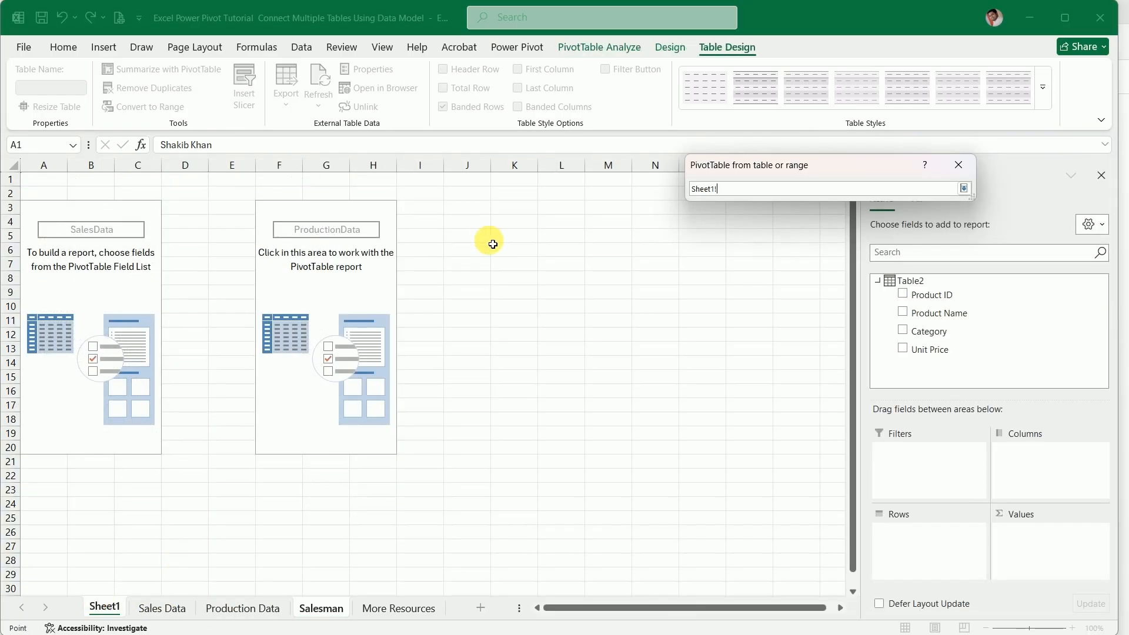
{"action": "left_click", "coordinate": [514, 207]}
{"action": "left_click", "coordinate": [962, 192]}
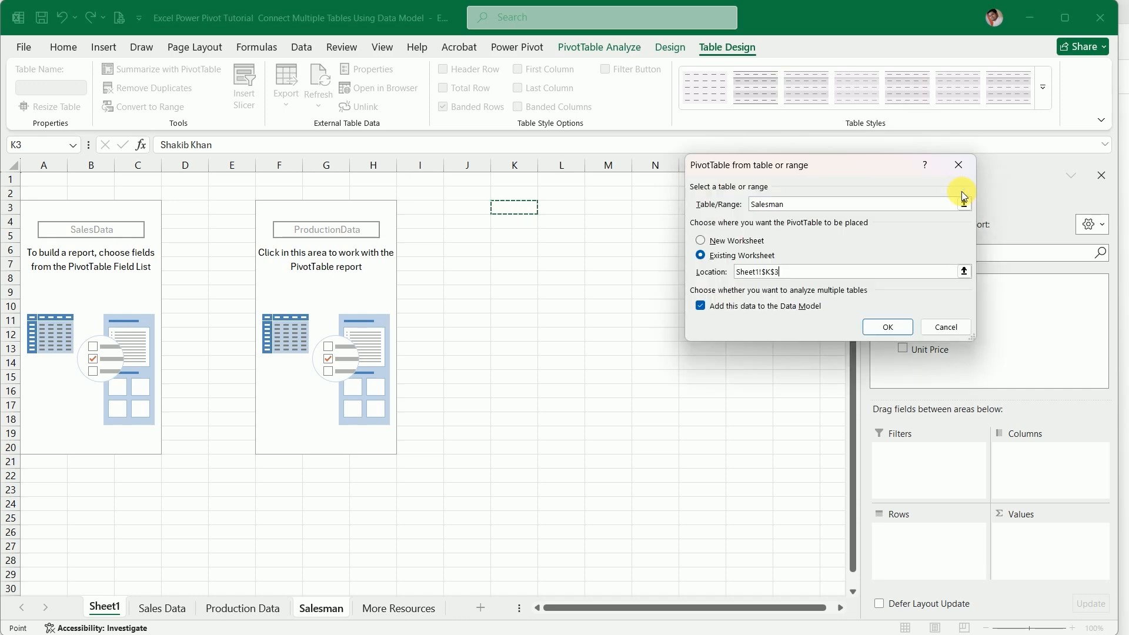
{"action": "left_click", "coordinate": [894, 328]}
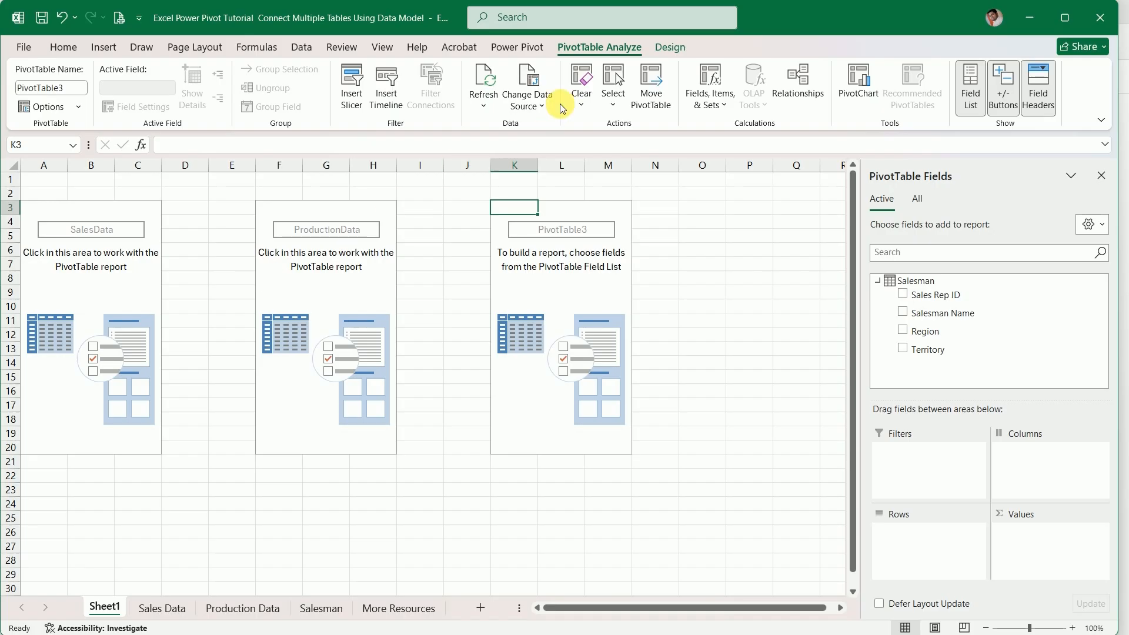
Open the Data Model in the Power Pivot window and resize that window to nearly full screen, leaving the workbook's sheet names uncovered
{"action": "left_click", "coordinate": [301, 47]}
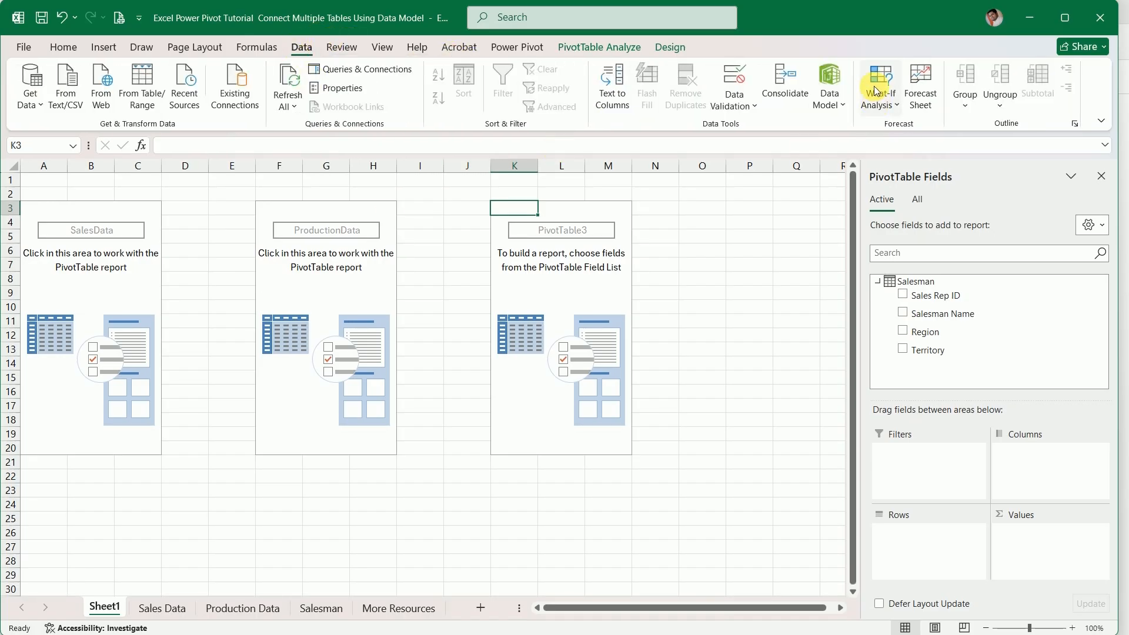
{"action": "left_click", "coordinate": [835, 85]}
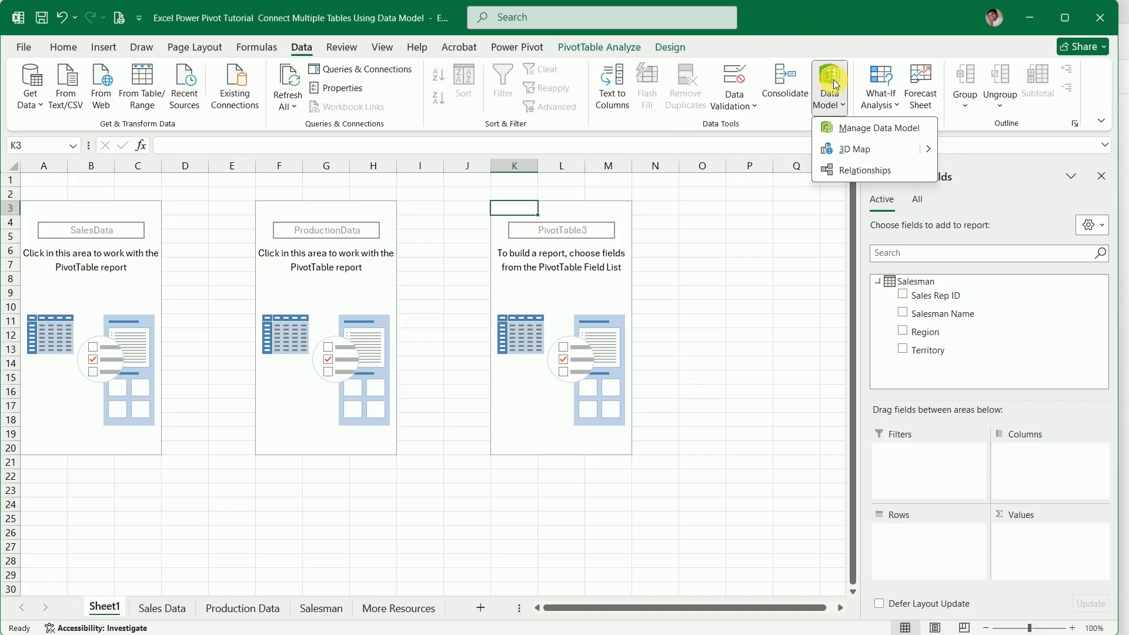
{"action": "left_click", "coordinate": [860, 130]}
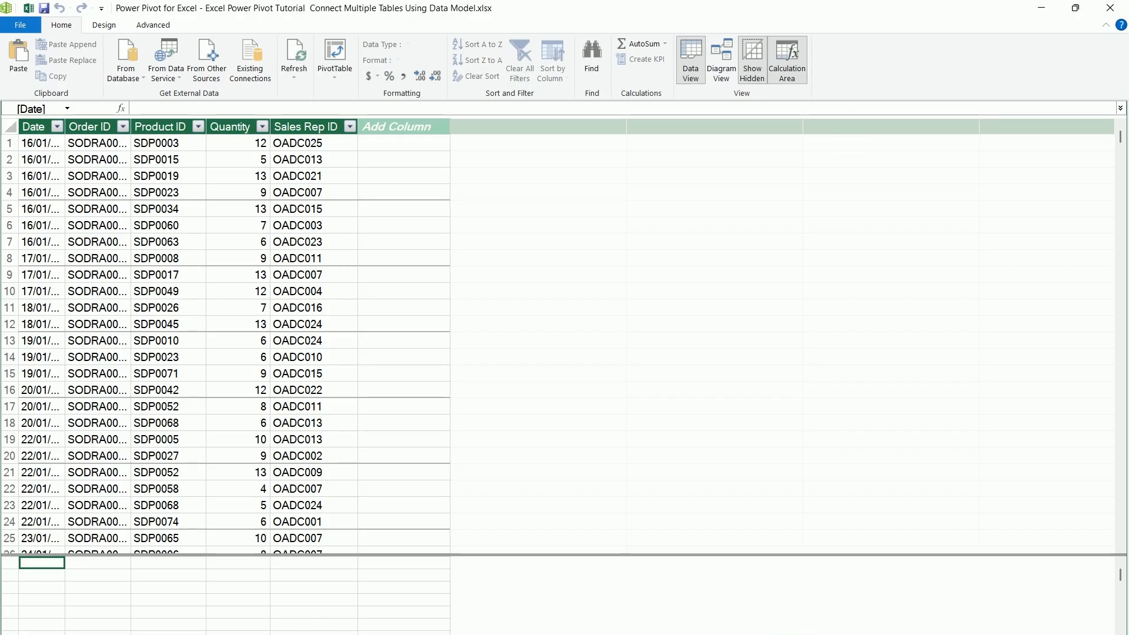
{"action": "left_click", "coordinate": [1075, 8]}
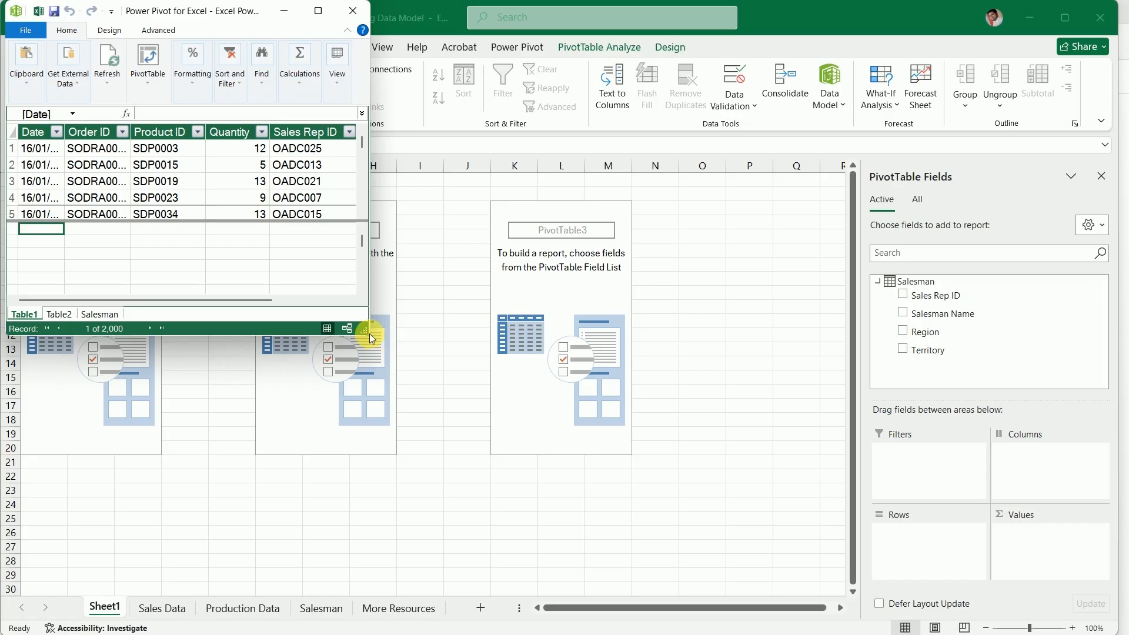
{"action": "left_click_drag", "start_coordinate": [370, 333], "coordinate": [1056, 588]}
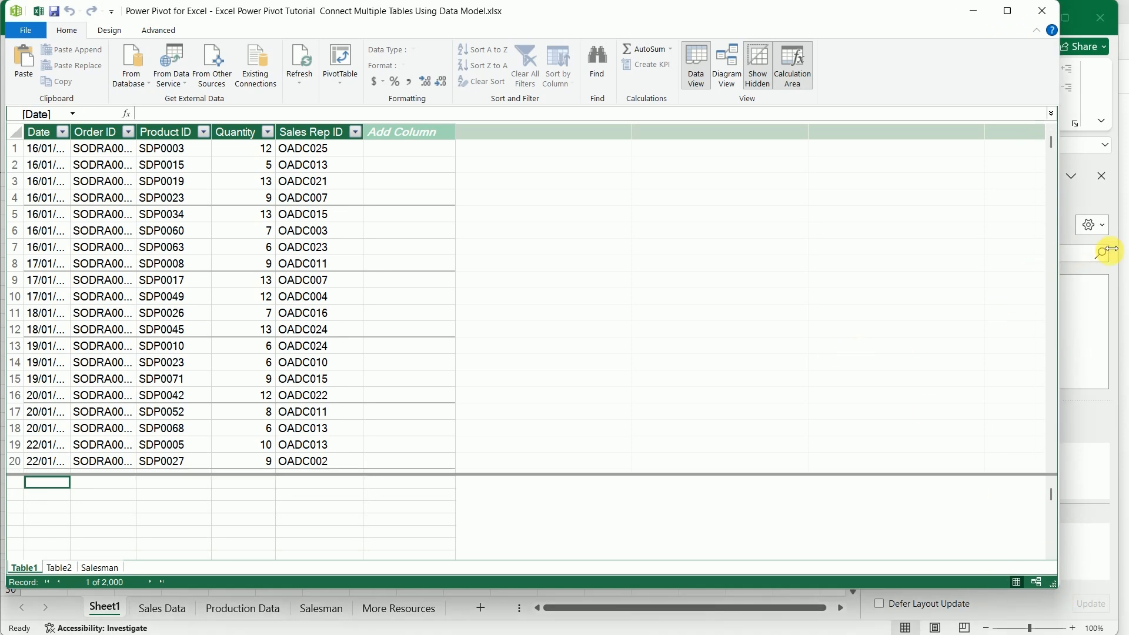
{"action": "left_click_drag", "start_coordinate": [1068, 252], "coordinate": [1124, 247]}
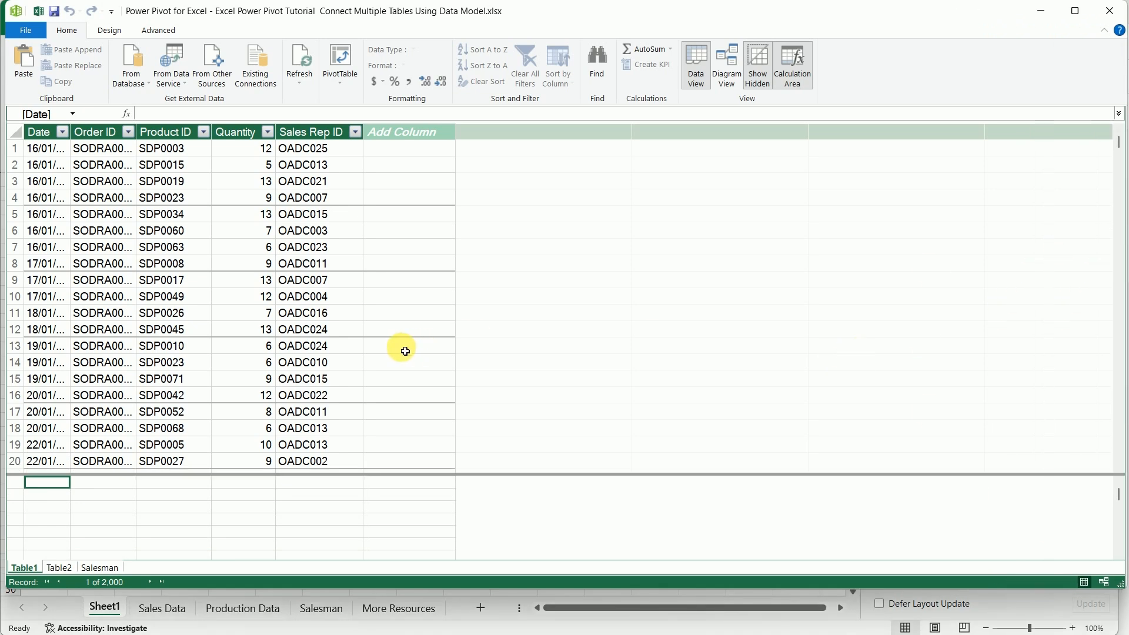
Look through the tables in the Data Model and rename Table2, which holds the product list, as ProductionData
{"action": "left_click", "coordinate": [97, 568]}
{"action": "left_click", "coordinate": [55, 570]}
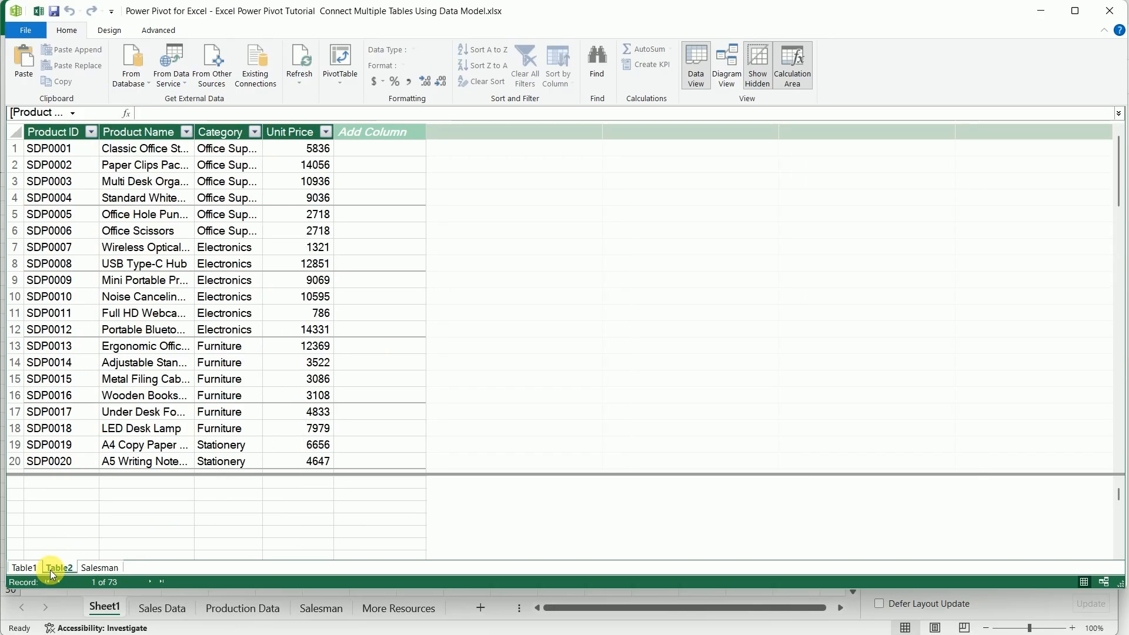
{"action": "left_click", "coordinate": [37, 569]}
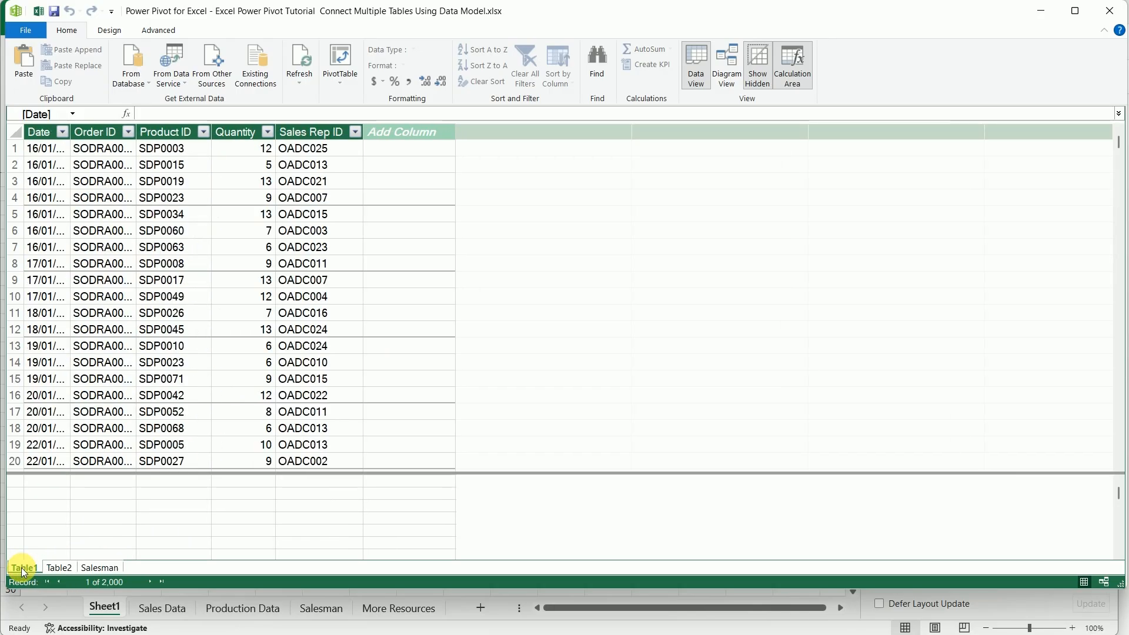
{"action": "left_click", "coordinate": [58, 570]}
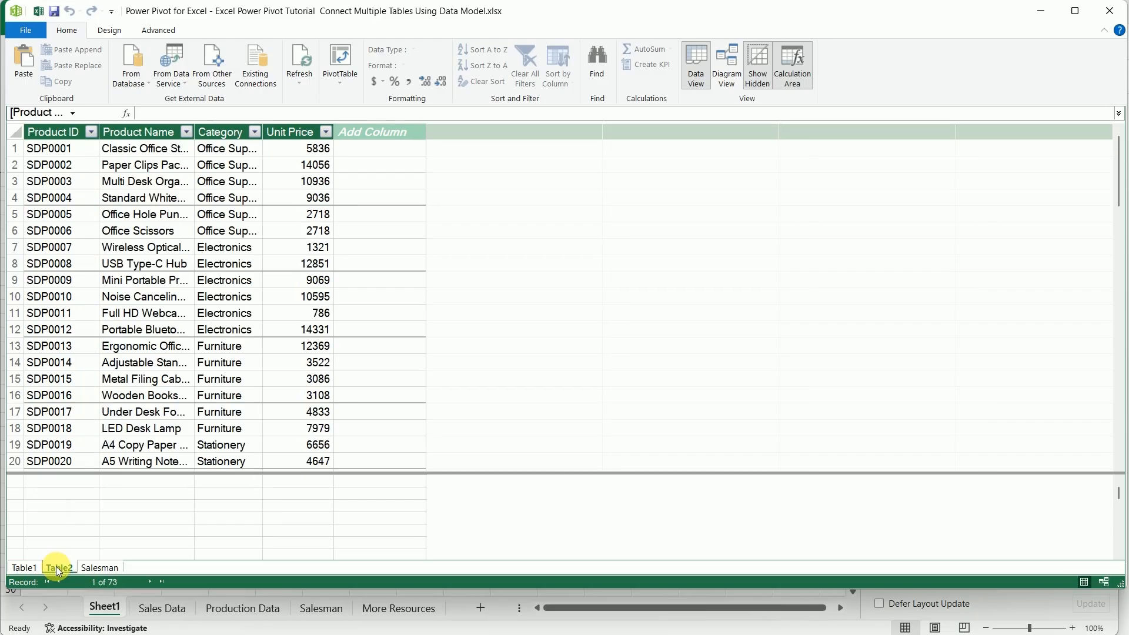
{"action": "right_click", "coordinate": [58, 570]}
{"action": "left_click", "coordinate": [93, 507]}
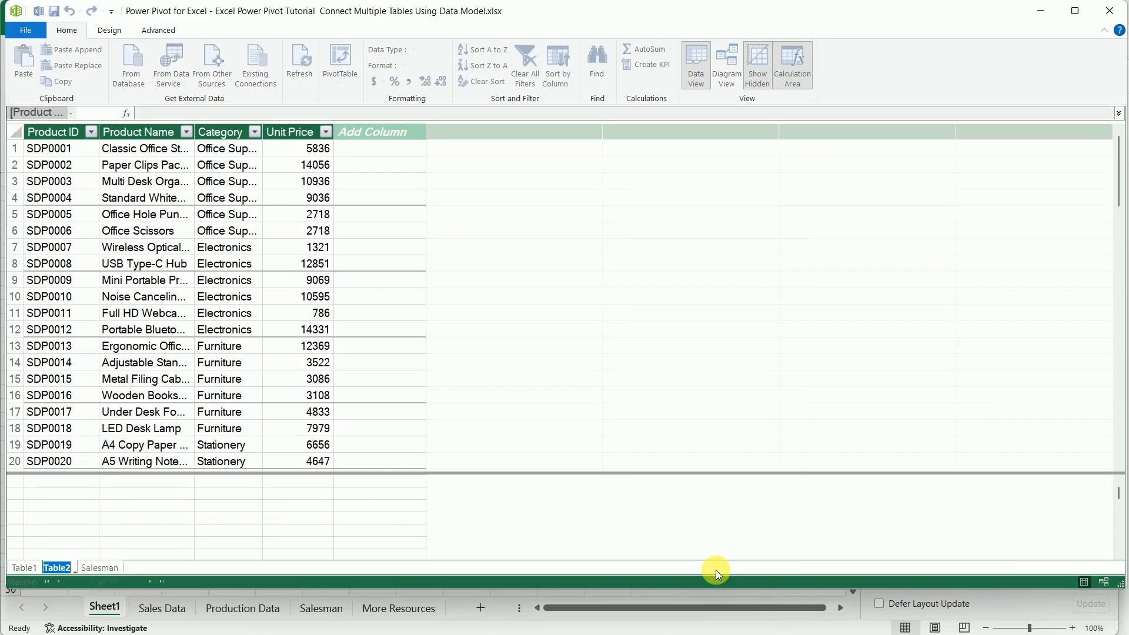
{"action": "type", "text": "Pro"}
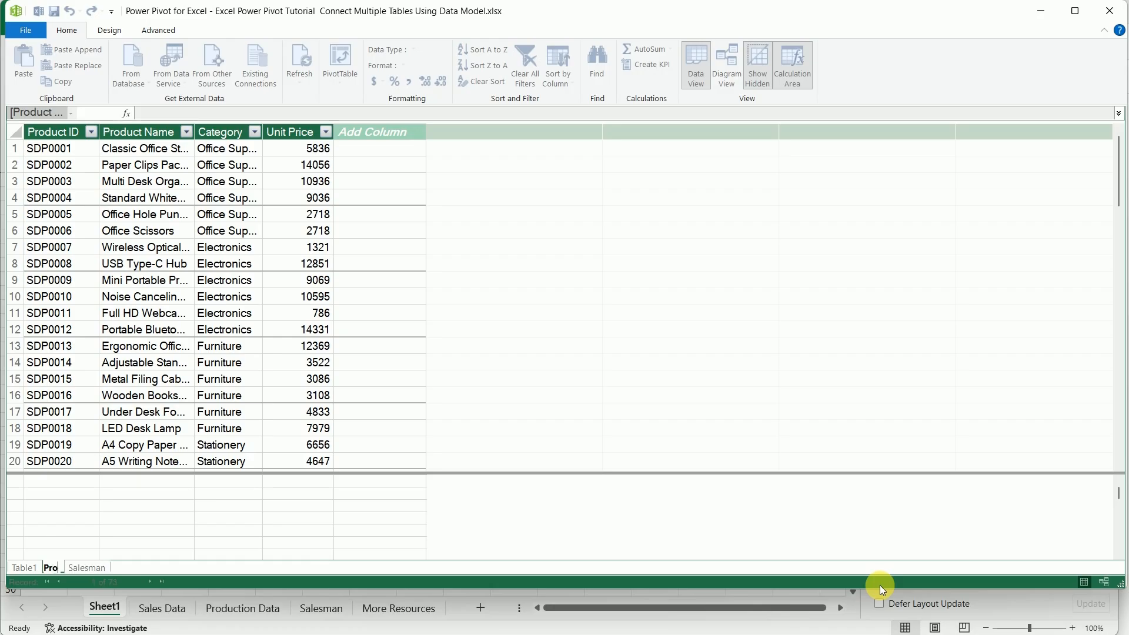
{"action": "type", "text": "ductionData"}
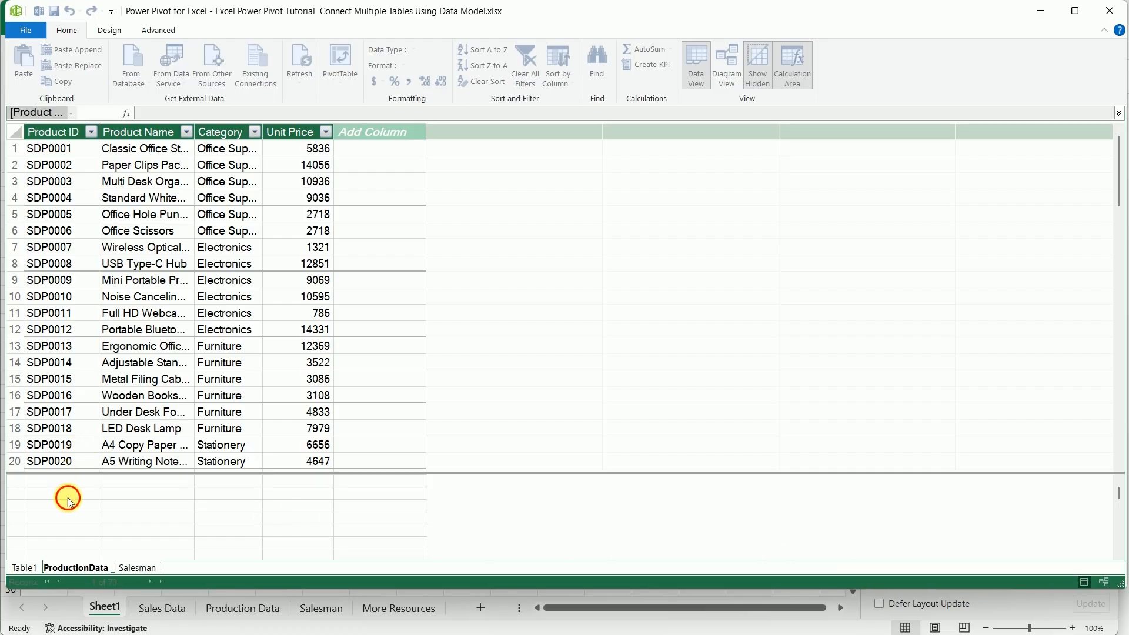
{"action": "key", "text": "Return"}
Try to rename Table1 in the Data Model as Salesman
{"action": "left_click", "coordinate": [26, 568]}
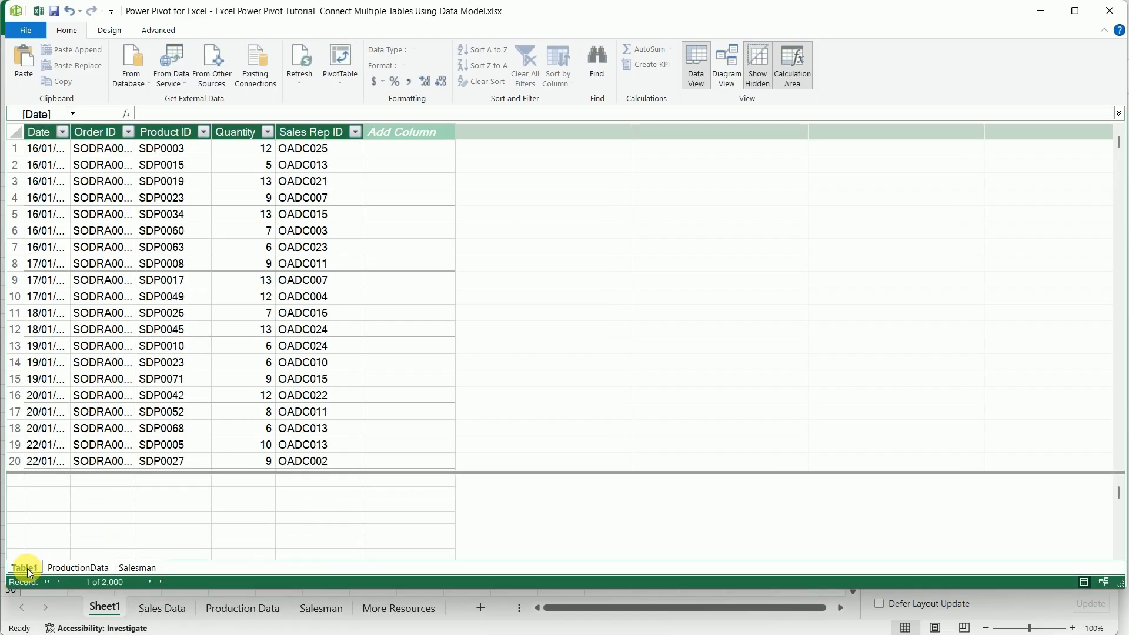
{"action": "right_click", "coordinate": [28, 571]}
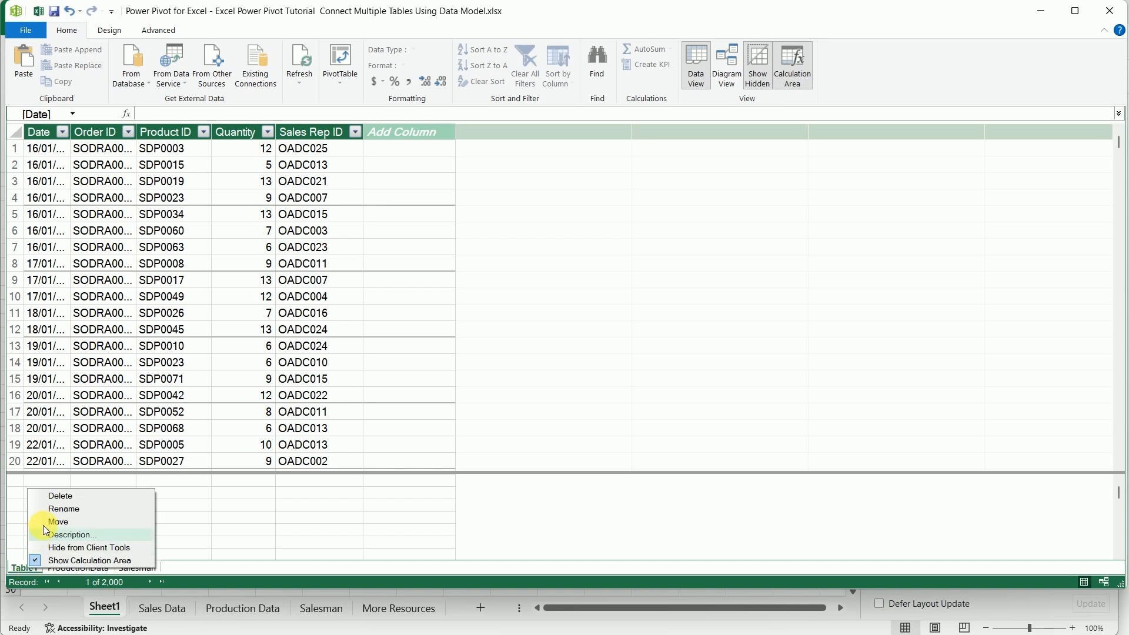
{"action": "left_click", "coordinate": [59, 509]}
{"action": "type", "text": "Sa"}
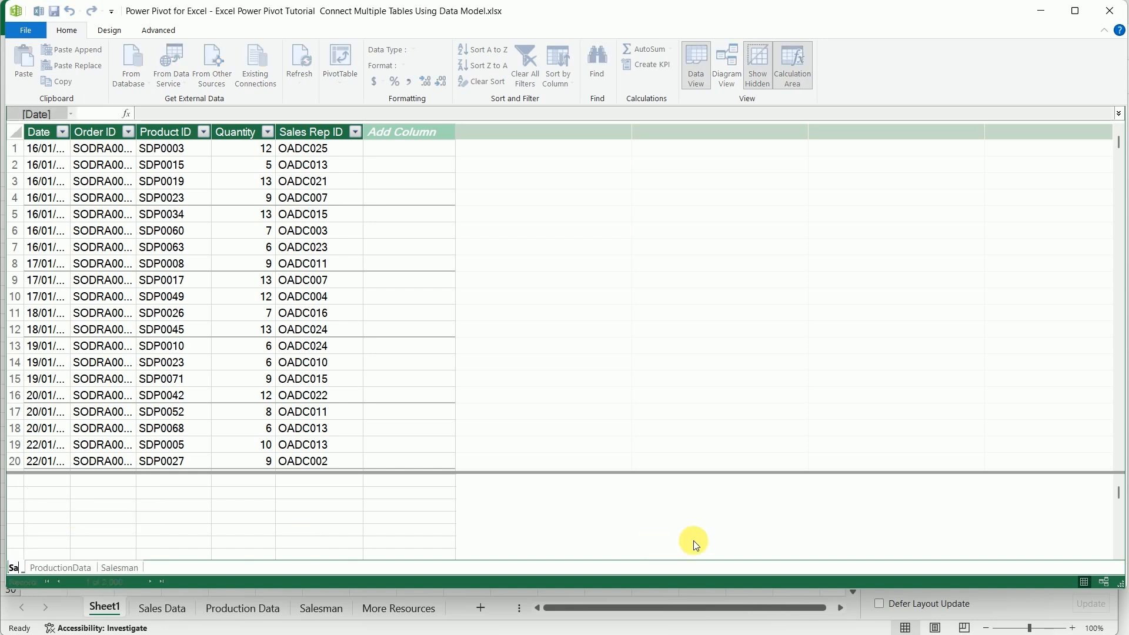
{"action": "type", "text": "lesman"}
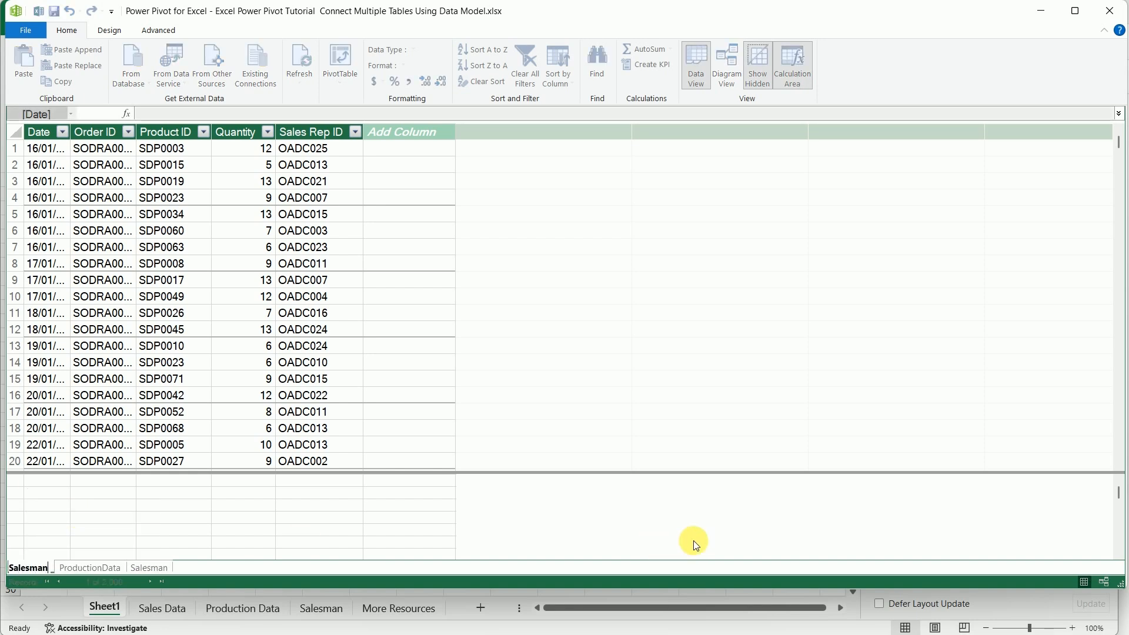
{"action": "key", "text": "Return"}
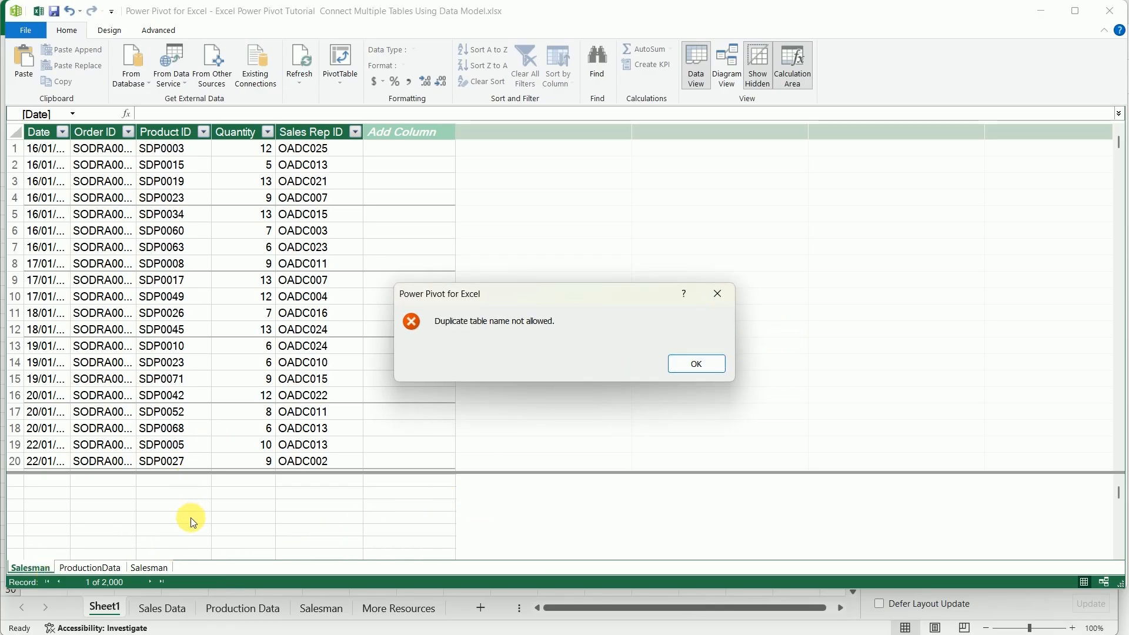
{"action": "left_click", "coordinate": [697, 362]}
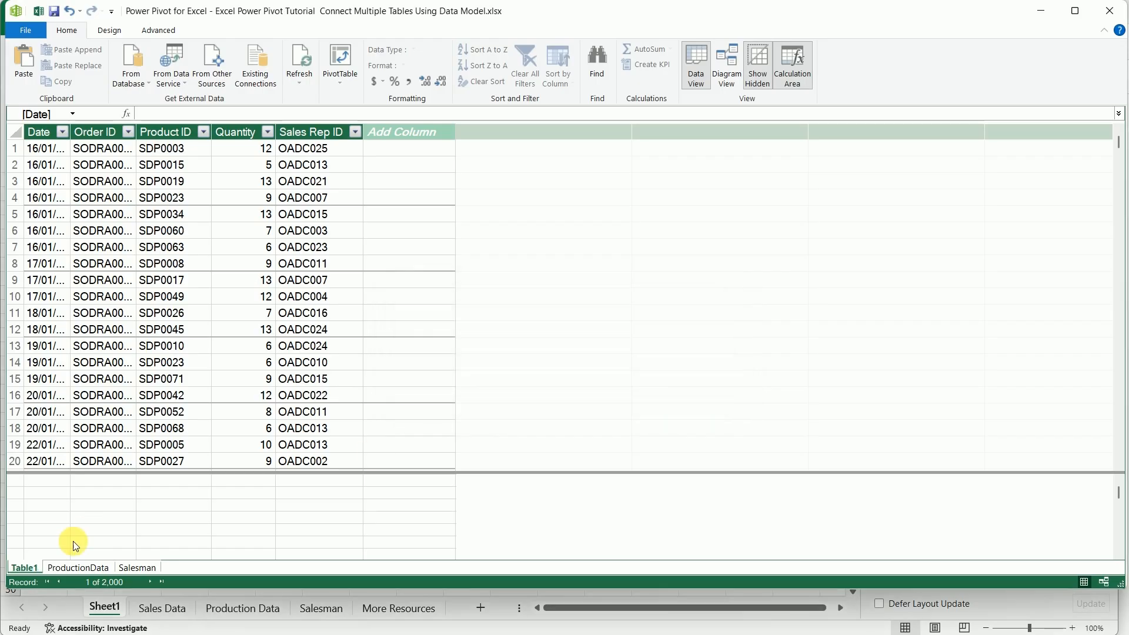
Rename Table1, which holds the order records, as Sales_Man in the Data Model
{"action": "right_click", "coordinate": [26, 572]}
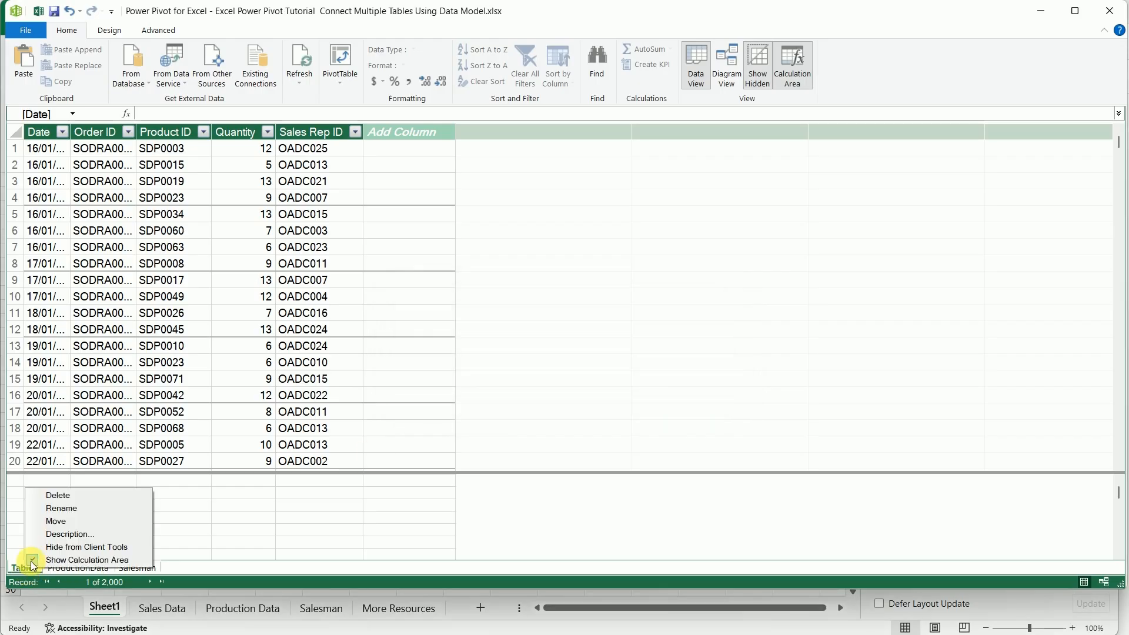
{"action": "left_click", "coordinate": [76, 508]}
{"action": "type", "text": "Sale"}
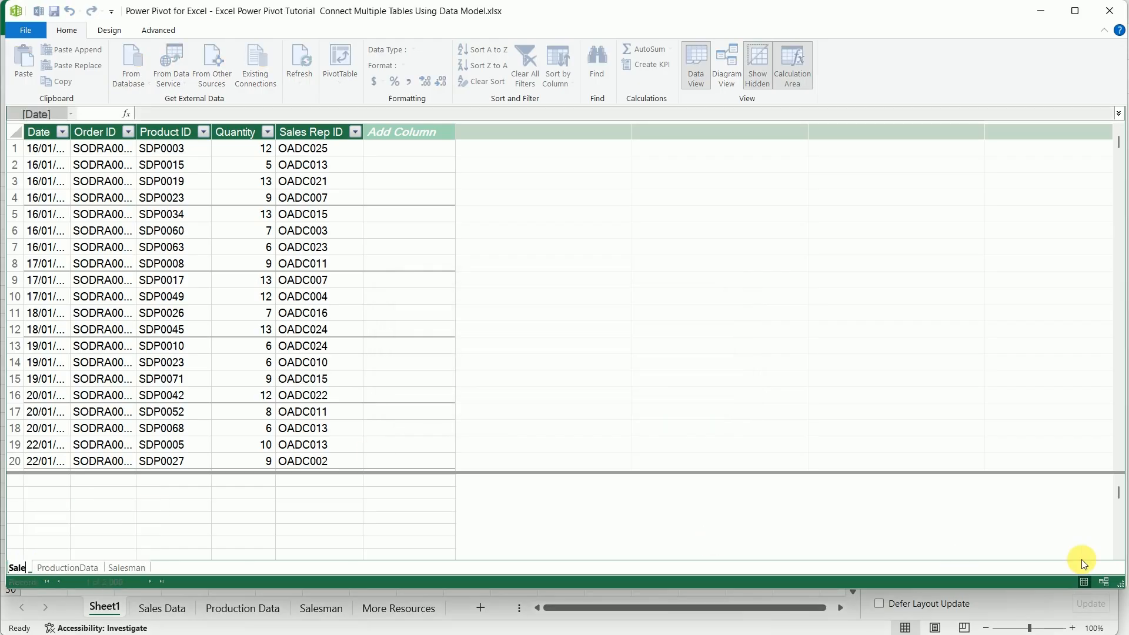
{"action": "type", "text": "s_"}
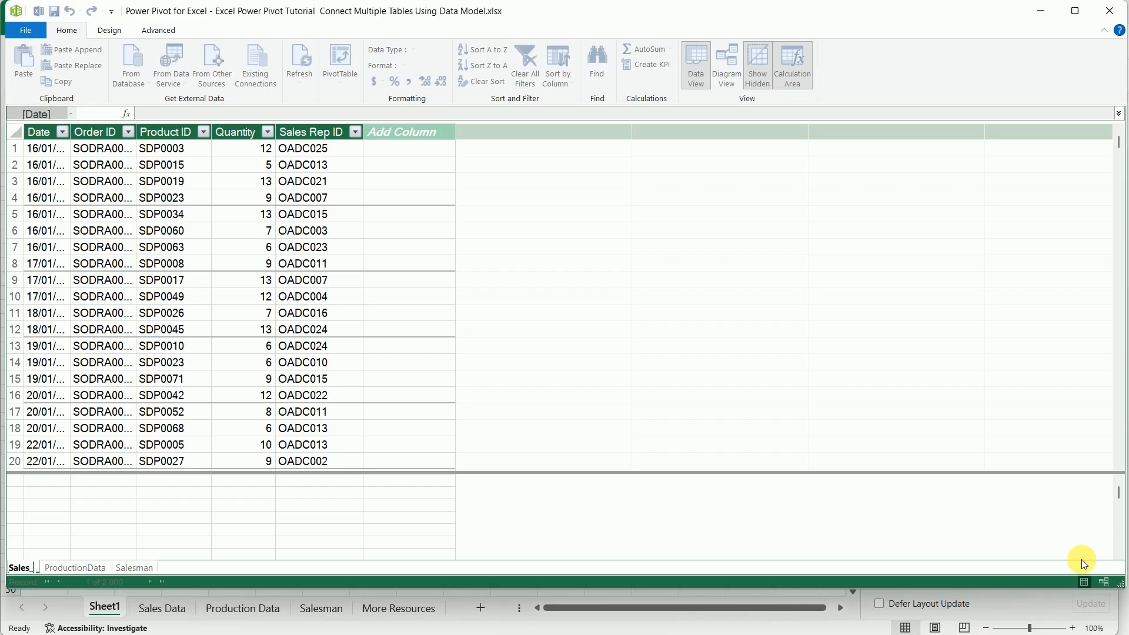
{"action": "type", "text": "Man"}
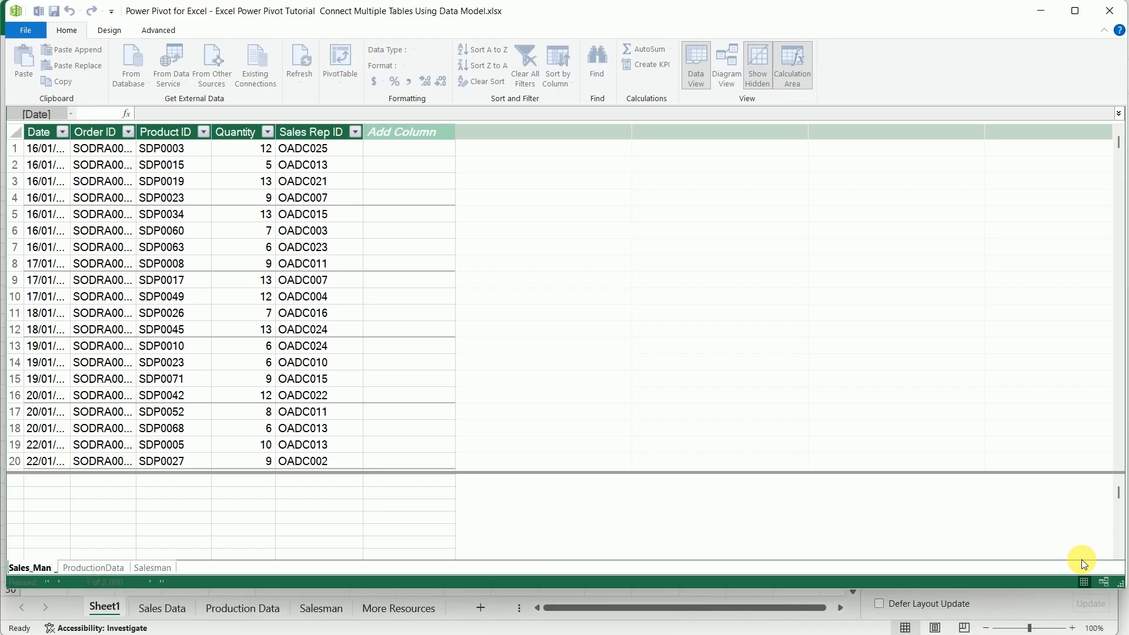
{"action": "left_click", "coordinate": [645, 463]}
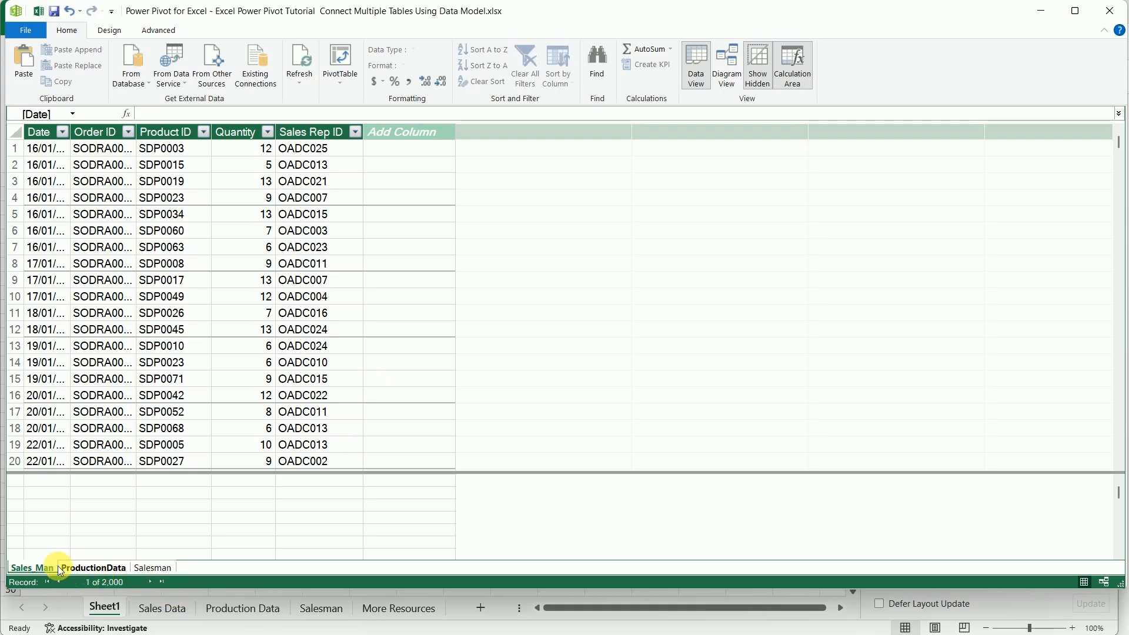
Reorder the Data Model tables to Salesman, ProductionData, Sales_Man and look through the rows of the Salesman table
{"action": "left_click_drag", "start_coordinate": [29, 568], "coordinate": [200, 569]}
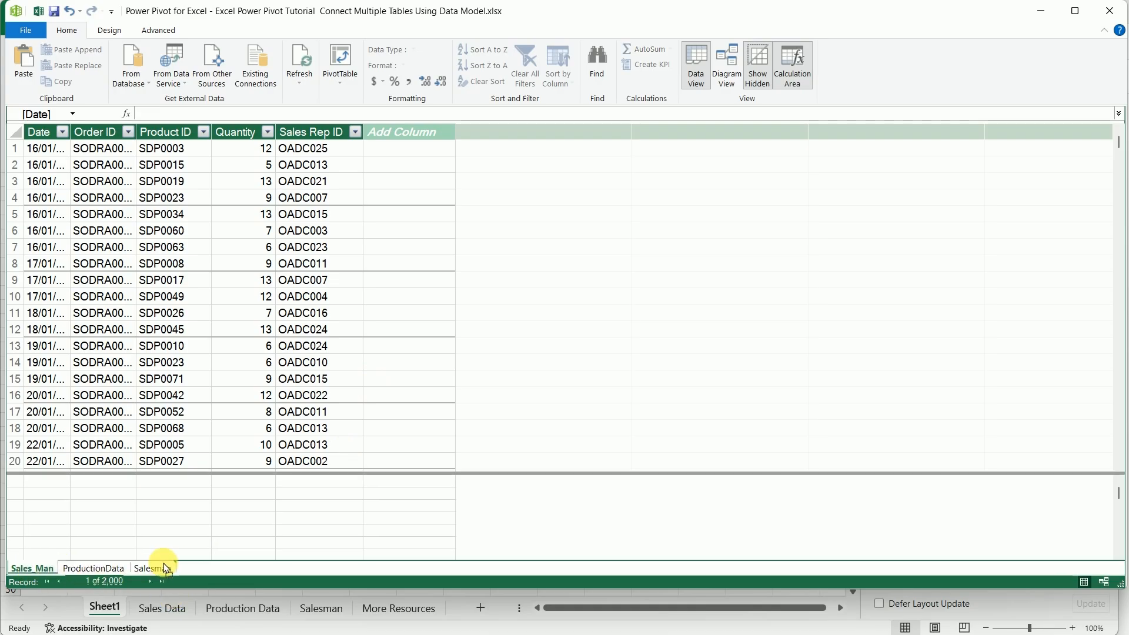
{"action": "left_click_drag", "start_coordinate": [46, 569], "coordinate": [132, 570]}
{"action": "left_click", "coordinate": [31, 567]}
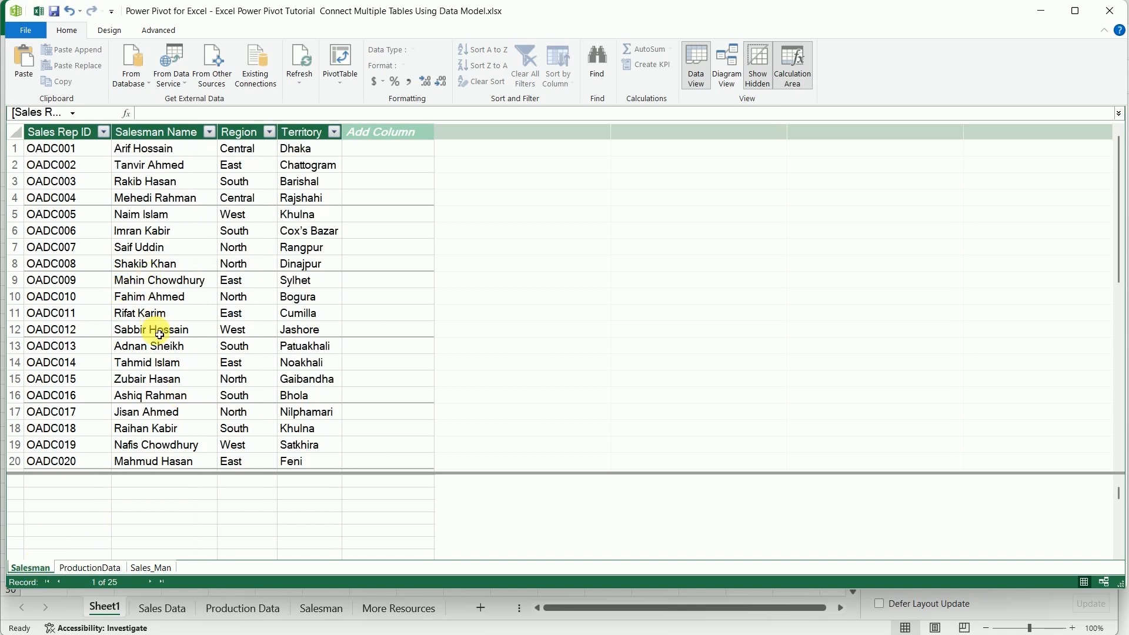
{"action": "scroll", "coordinate": [158, 329], "scroll_direction": "down", "scroll_amount": 2}
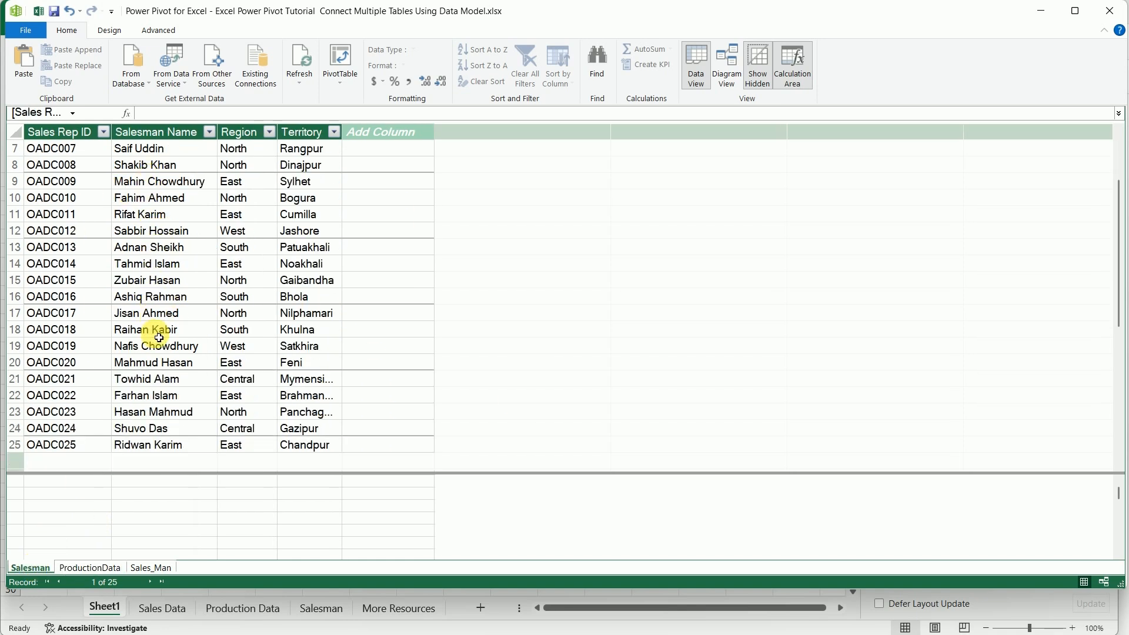
{"action": "scroll", "coordinate": [156, 328], "scroll_direction": "up", "scroll_amount": 2}
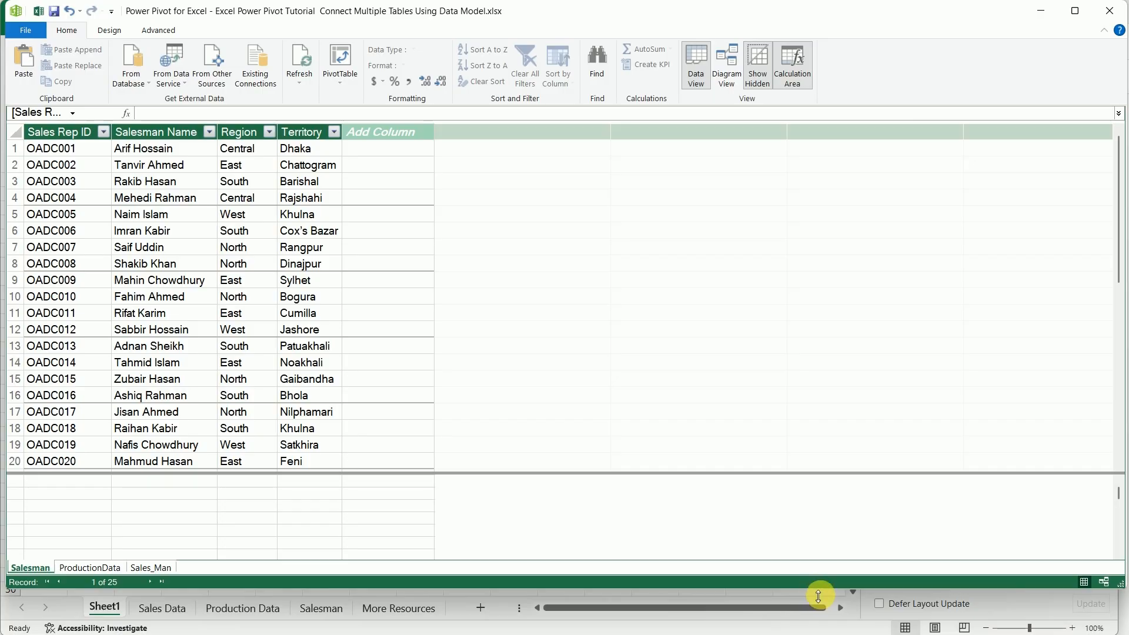
Switch the enlarged Power Pivot window to Diagram View and arrange Sales_Man and Salesman side by side with ProductionData below and between them
{"action": "left_click_drag", "start_coordinate": [838, 589], "coordinate": [838, 634]}
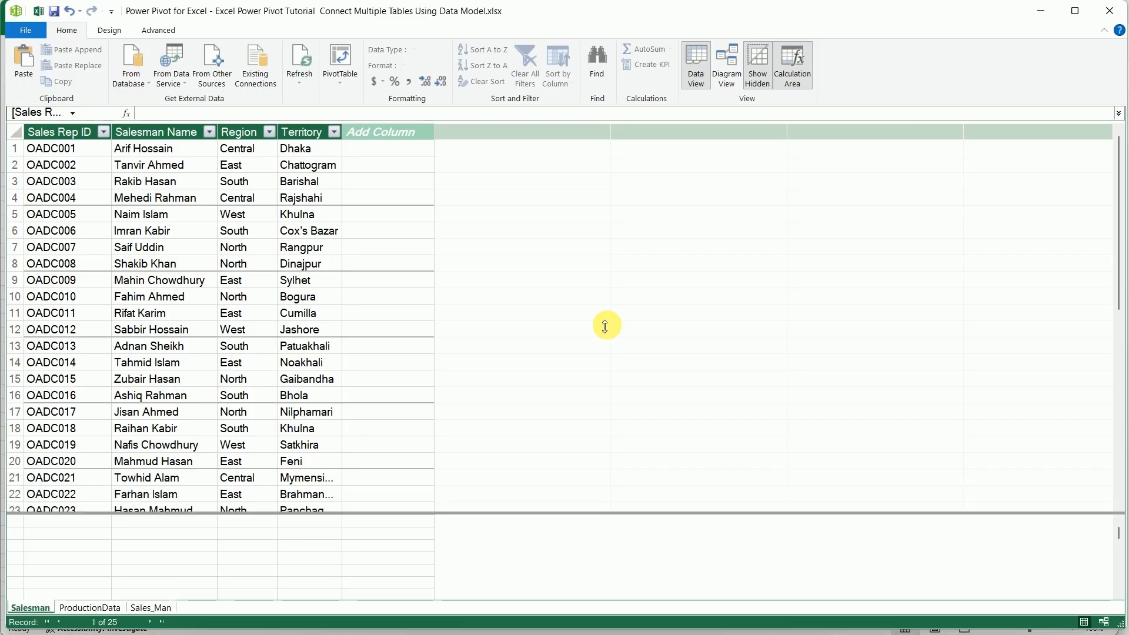
{"action": "left_click", "coordinate": [733, 64]}
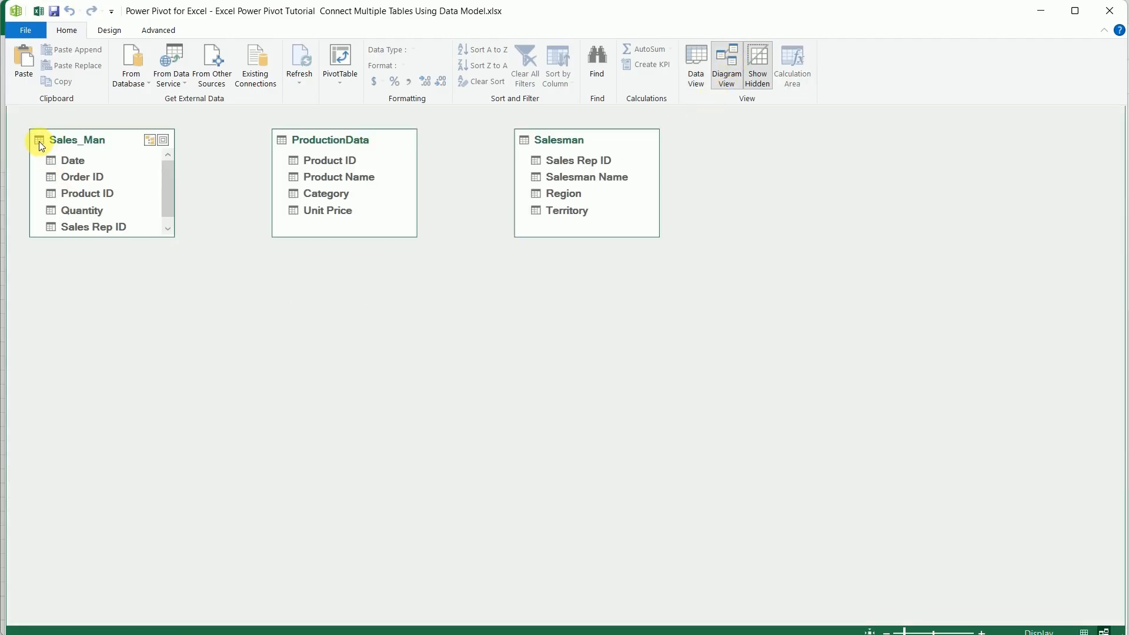
{"action": "left_click_drag", "start_coordinate": [38, 141], "coordinate": [69, 173]}
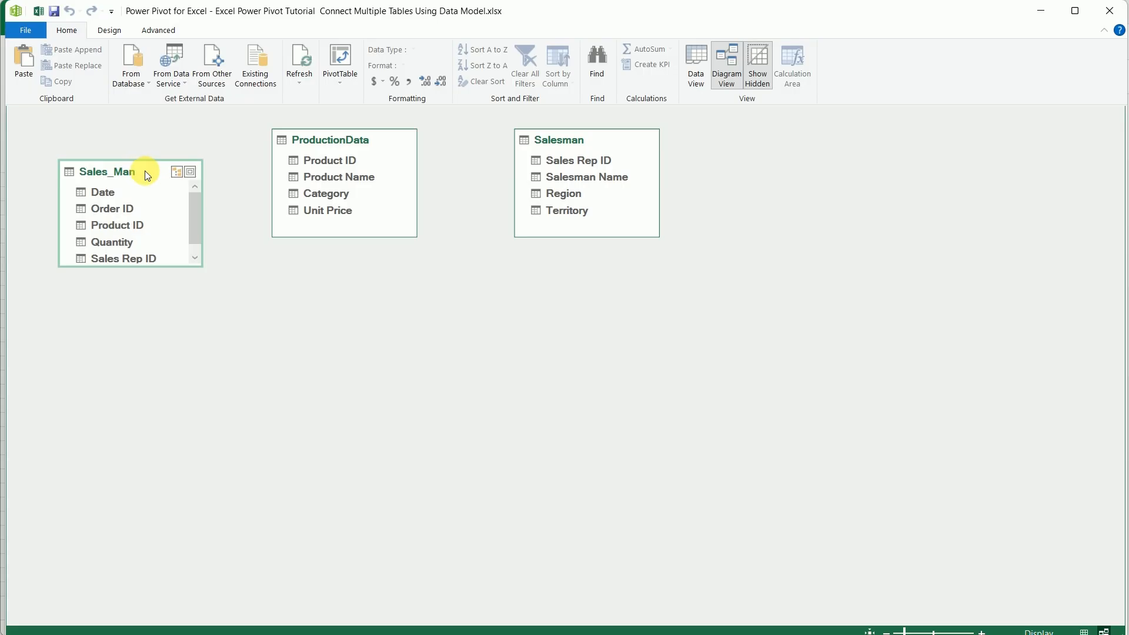
{"action": "left_click_drag", "start_coordinate": [145, 173], "coordinate": [204, 143]}
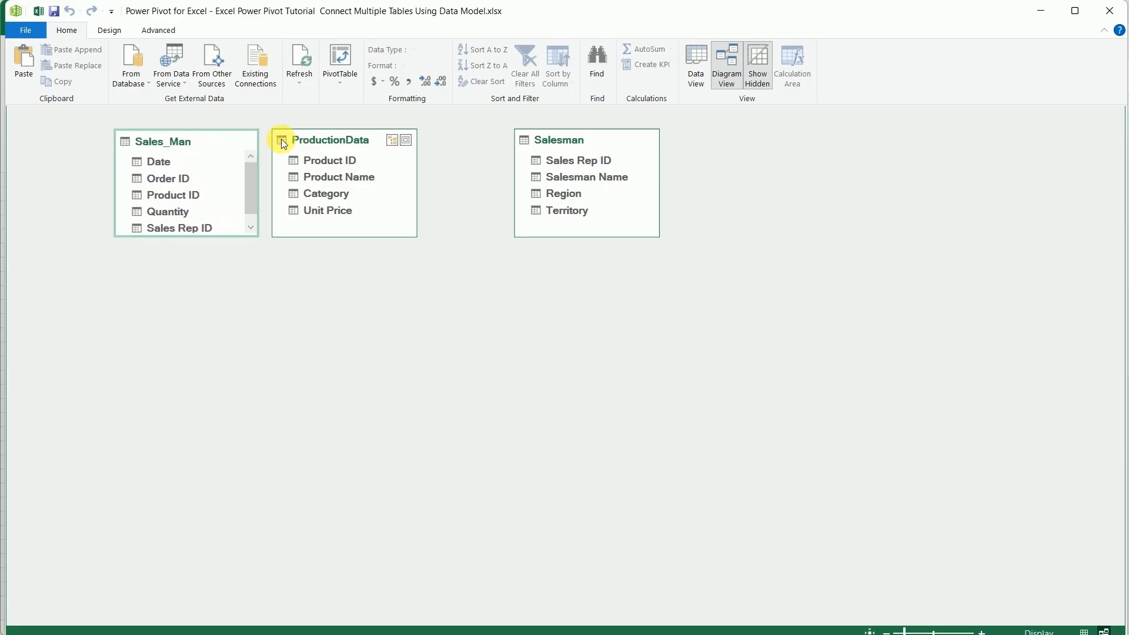
{"action": "left_click_drag", "start_coordinate": [281, 141], "coordinate": [342, 359]}
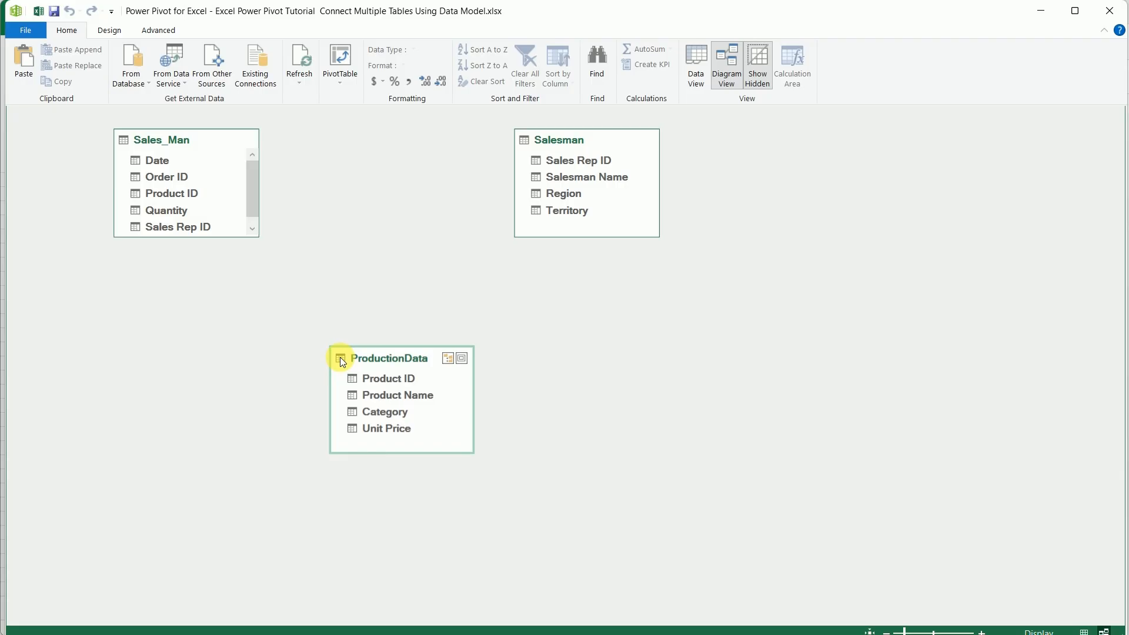
{"action": "left_click_drag", "start_coordinate": [526, 142], "coordinate": [538, 168]}
{"action": "left_click_drag", "start_coordinate": [132, 147], "coordinate": [153, 167]}
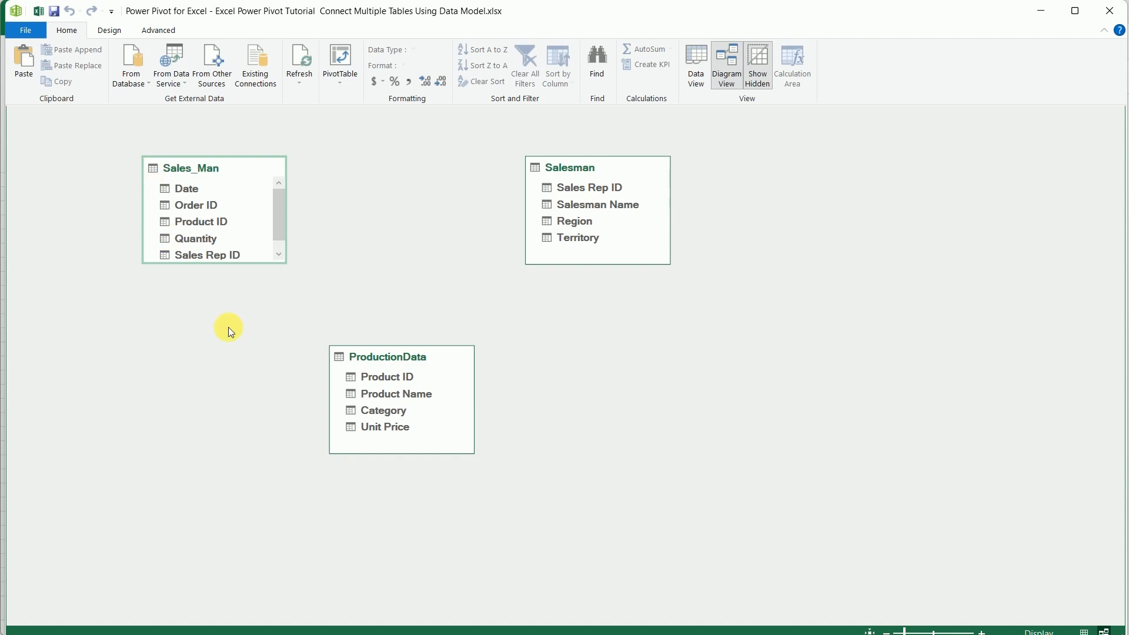
Relate Sales_Man to ProductionData through Product ID and to Salesman through Sales Rep ID
{"action": "left_click_drag", "start_coordinate": [203, 221], "coordinate": [396, 378]}
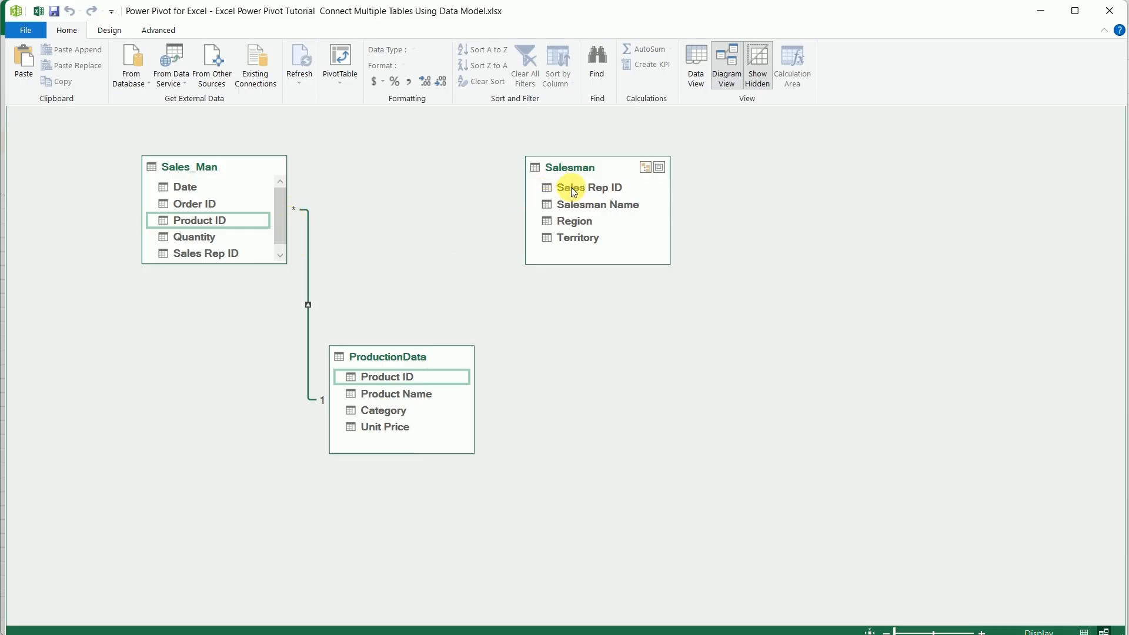
{"action": "left_click_drag", "start_coordinate": [571, 187], "coordinate": [233, 249]}
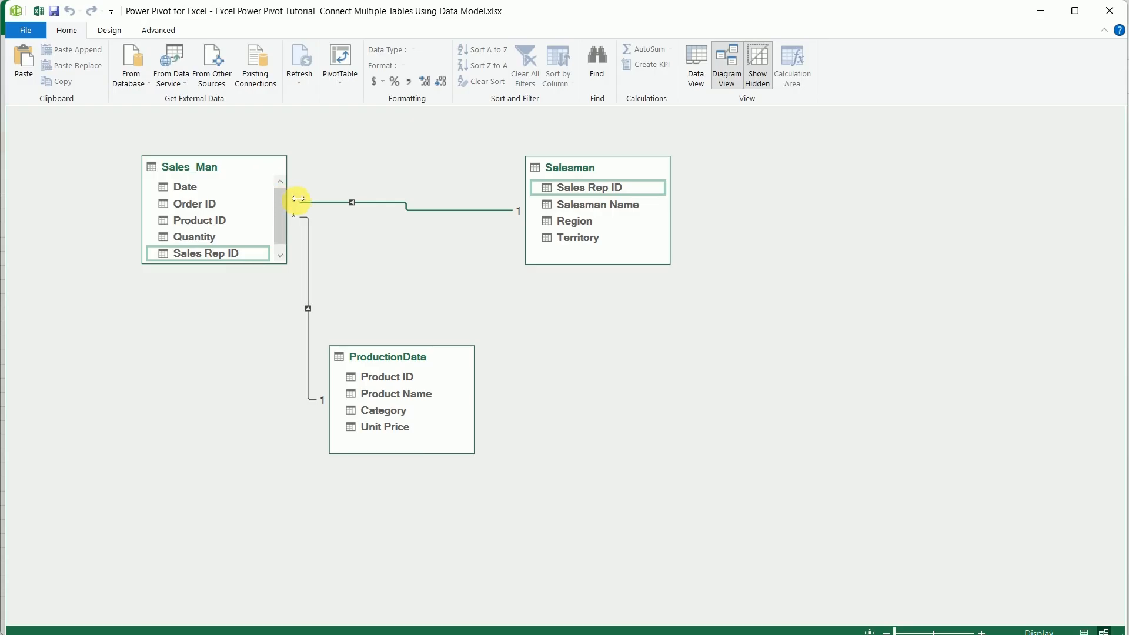
Create a PivotTable from the Data Model on a new worksheet
{"action": "left_click", "coordinate": [344, 51]}
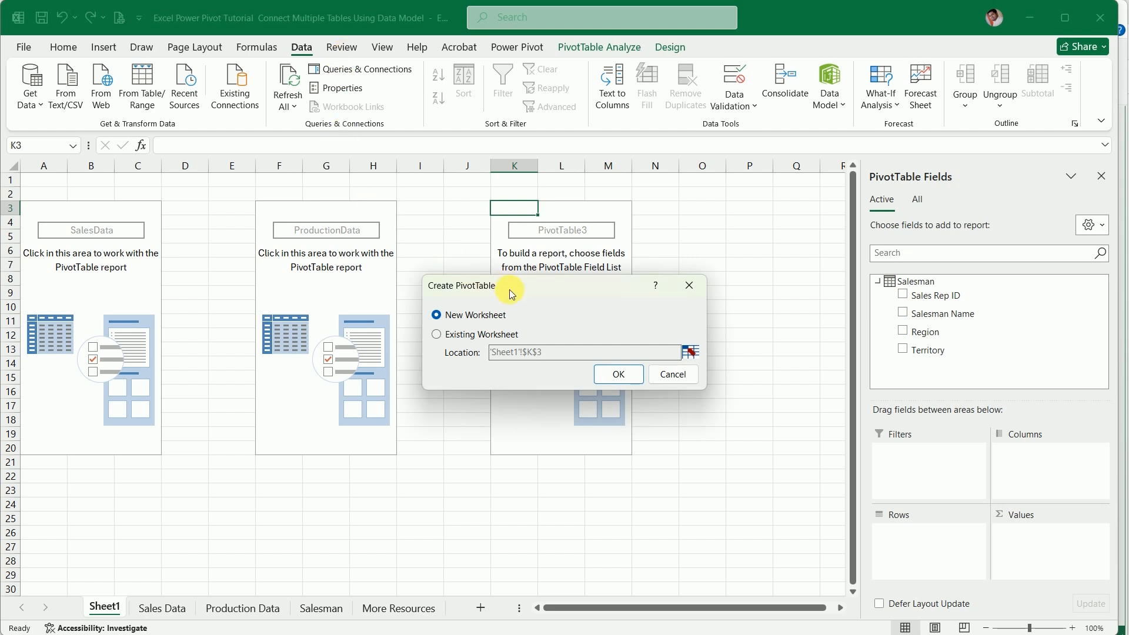
{"action": "left_click", "coordinate": [620, 377]}
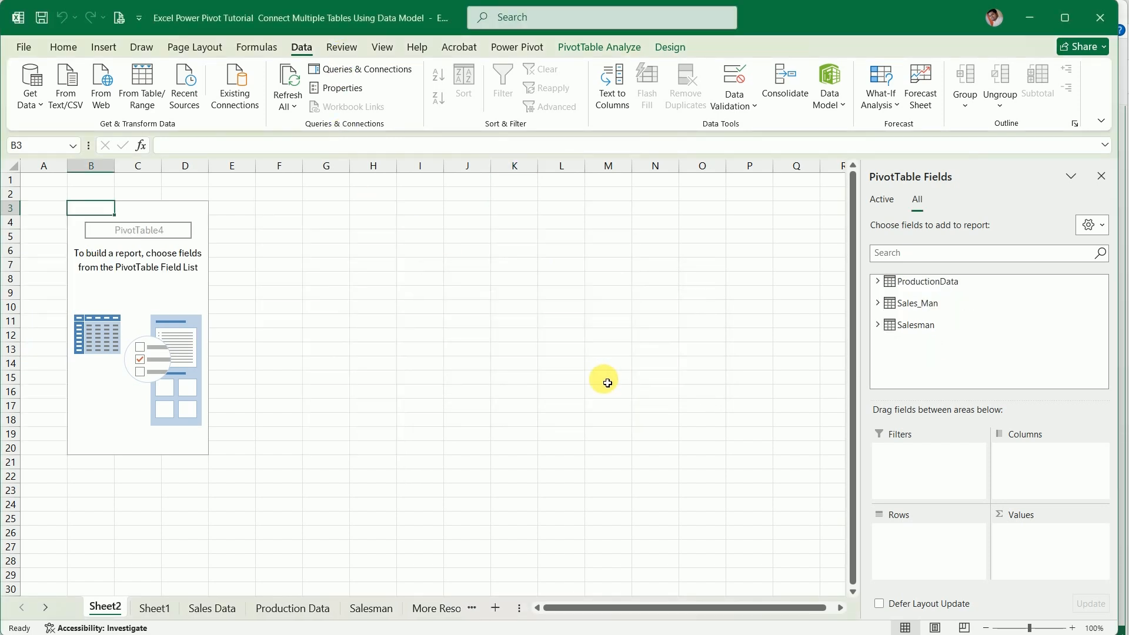
Permanently delete Sheet1 with its three empty PivotTables and return to the new PivotTable on Sheet2
{"action": "right_click", "coordinate": [154, 606]}
{"action": "left_click", "coordinate": [215, 417]}
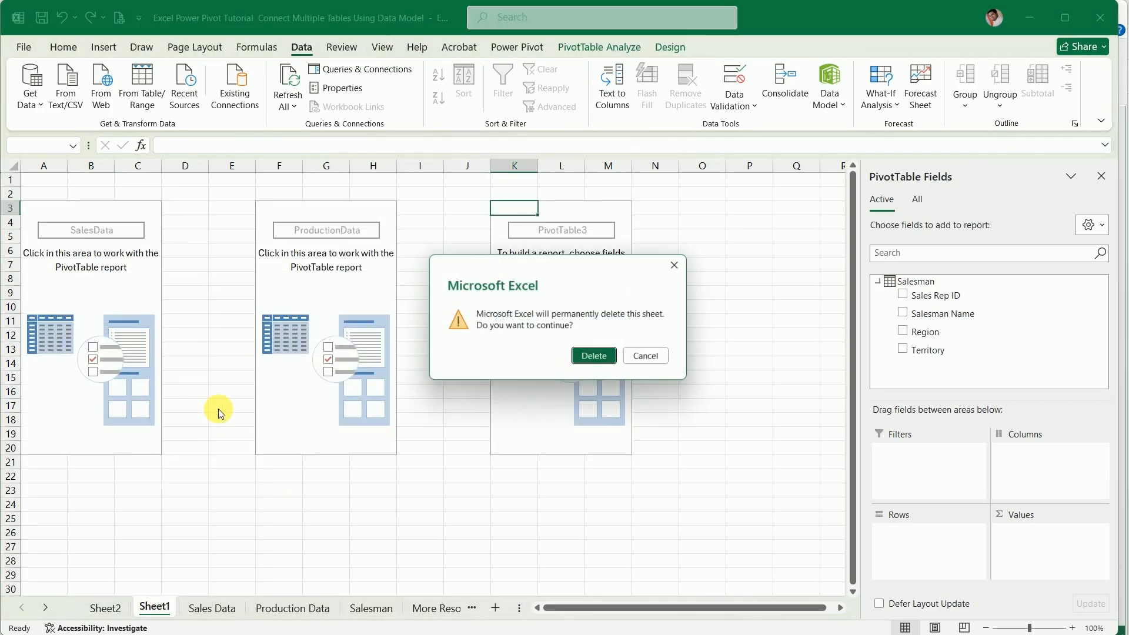
{"action": "left_click", "coordinate": [591, 355]}
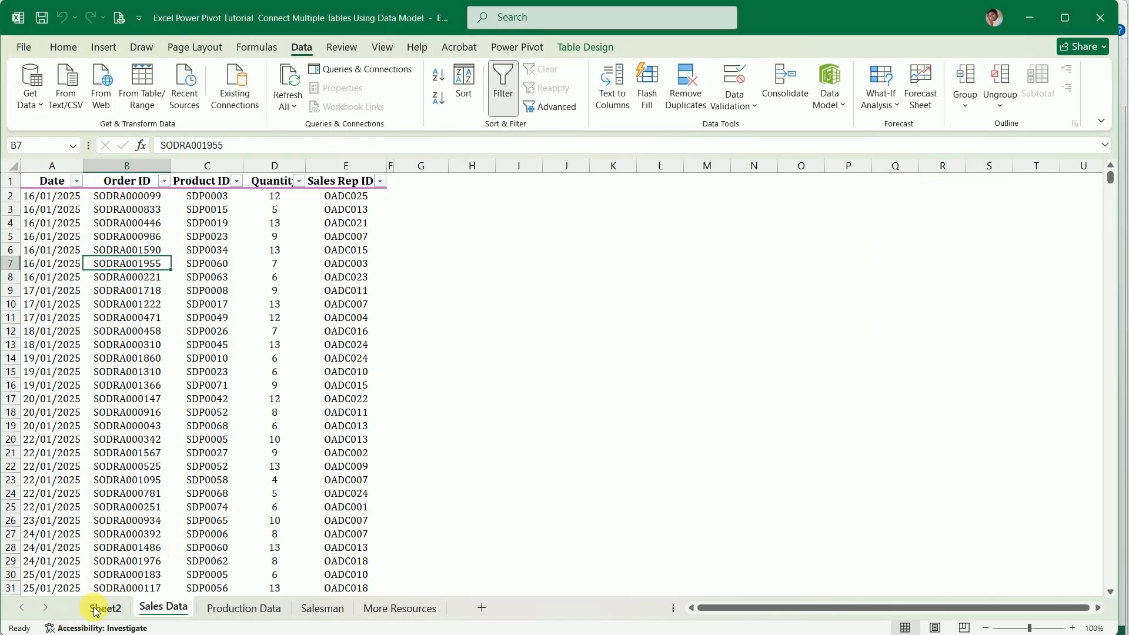
{"action": "left_click", "coordinate": [98, 609]}
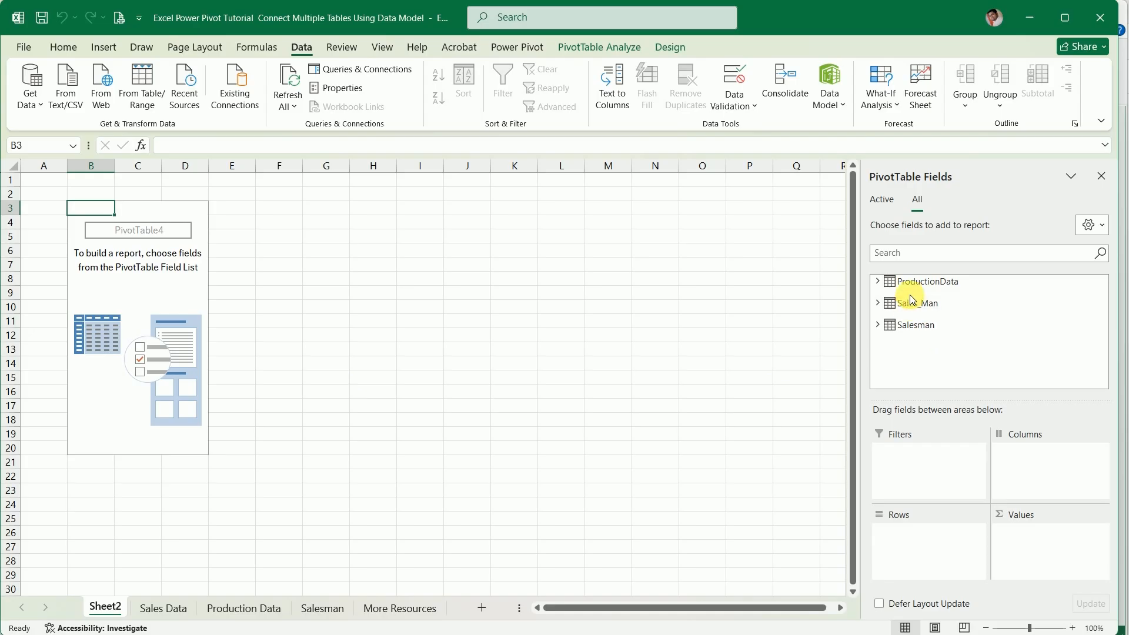
{"action": "mouse_move", "coordinate": [903, 309]}
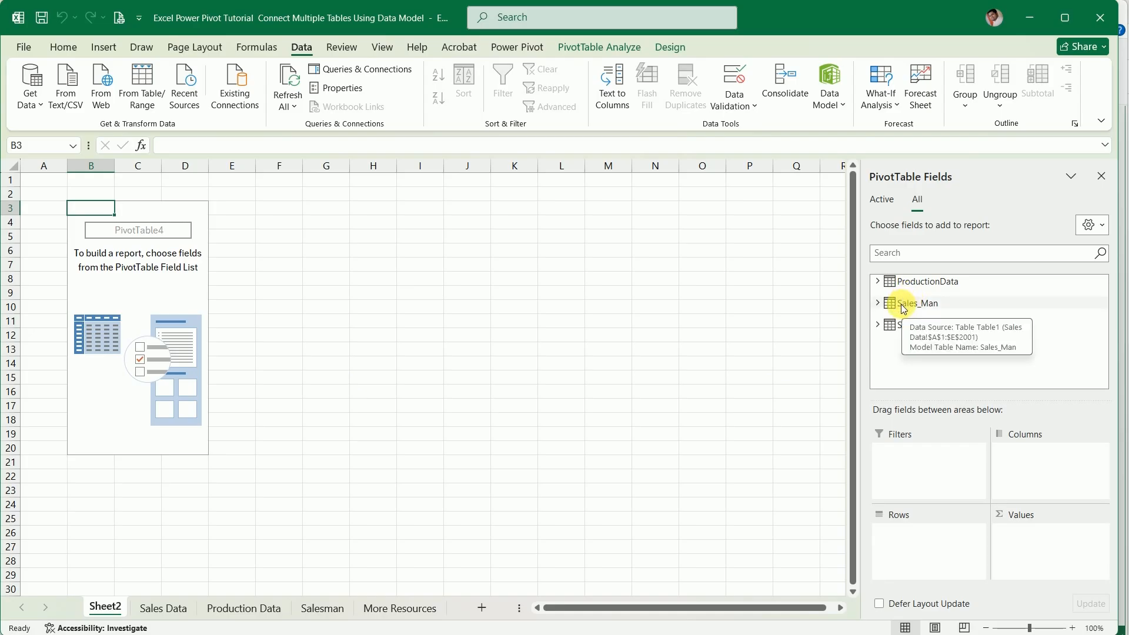
Expand the three tables in the field list and add ProductionData's Product ID to the PivotTable rows
{"action": "left_click", "coordinate": [878, 282]}
{"action": "scroll", "coordinate": [886, 359], "scroll_direction": "down", "scroll_amount": 1}
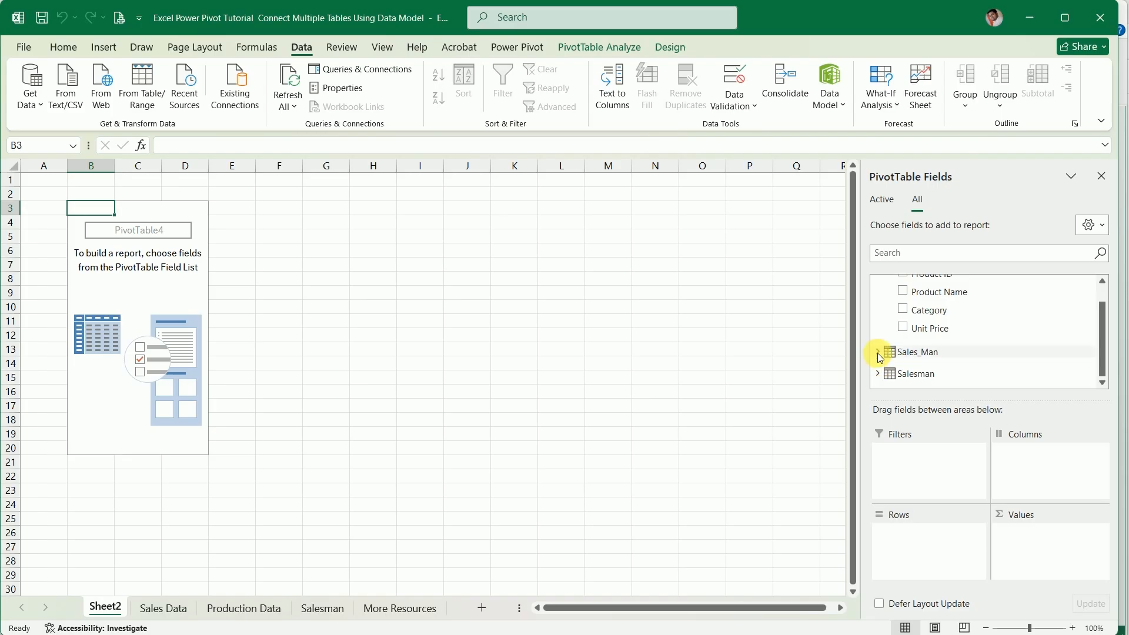
{"action": "left_click", "coordinate": [878, 351]}
{"action": "scroll", "coordinate": [892, 379], "scroll_direction": "down", "scroll_amount": 1}
{"action": "left_click", "coordinate": [883, 373]}
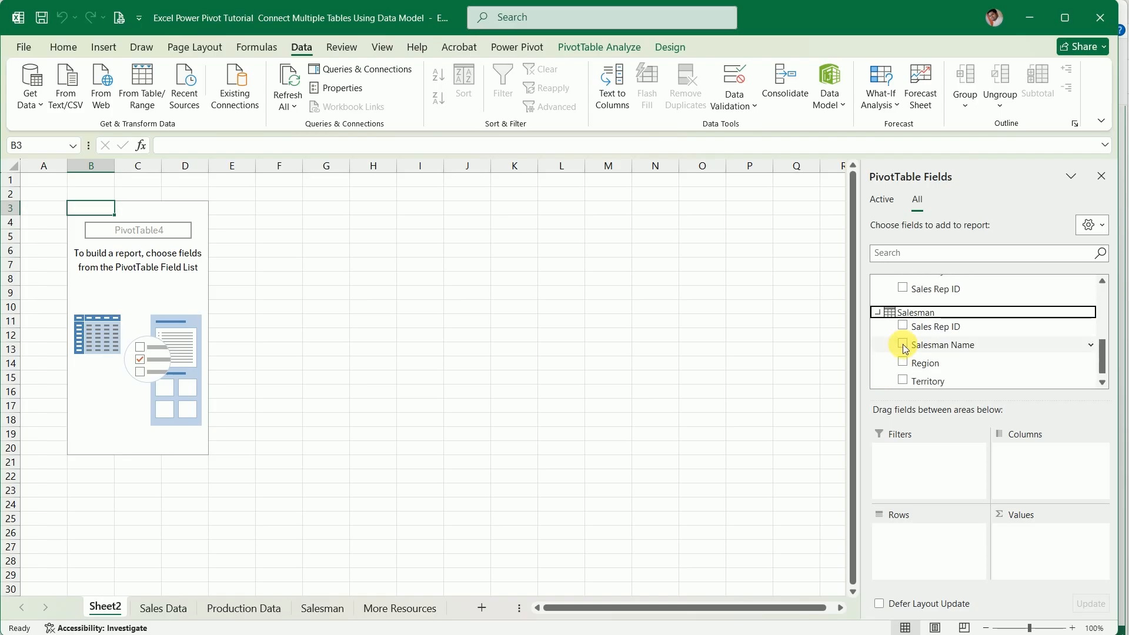
{"action": "scroll", "coordinate": [904, 349], "scroll_direction": "up", "scroll_amount": 5}
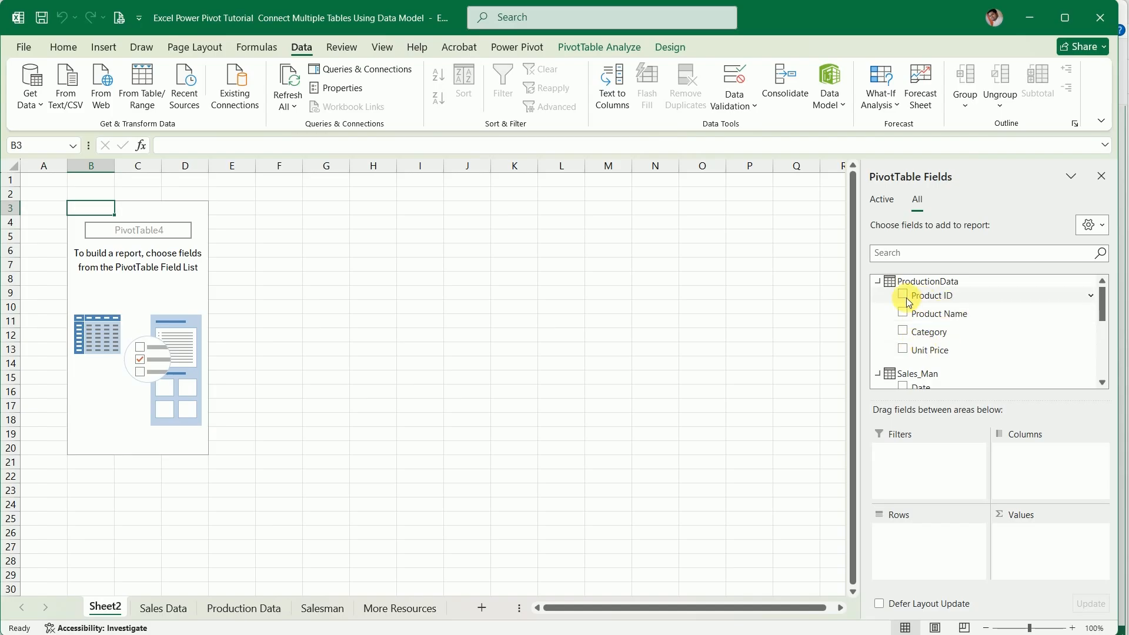
{"action": "left_click_drag", "start_coordinate": [921, 302], "coordinate": [921, 538]}
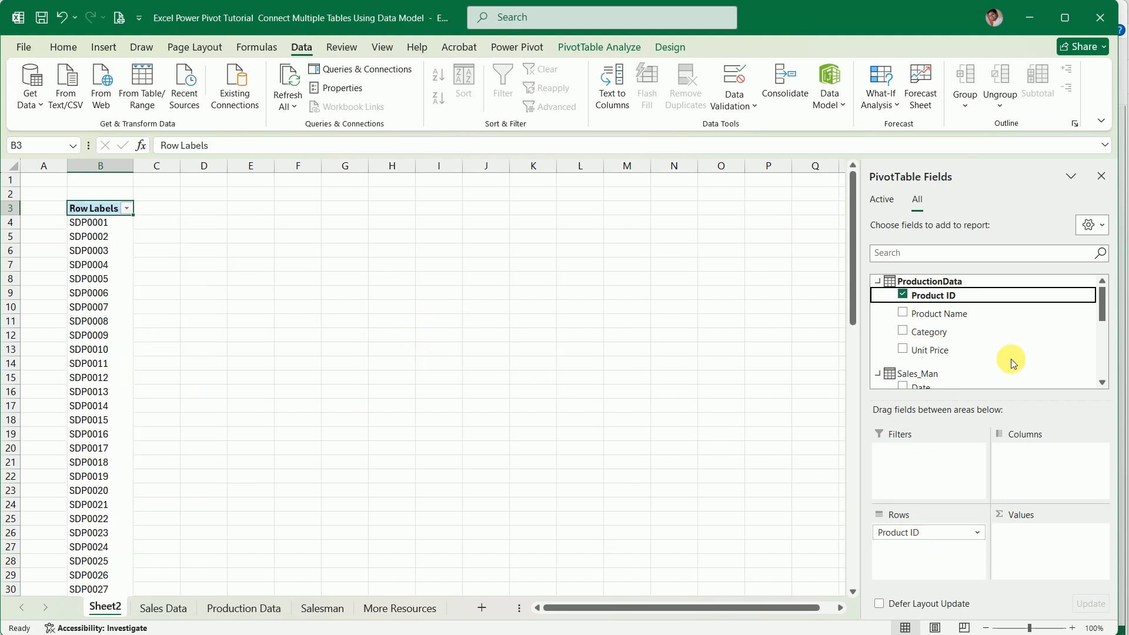
Add the Quantity field from Sales_Man to the PivotTable values
{"action": "scroll", "coordinate": [941, 347], "scroll_direction": "down", "scroll_amount": 1}
{"action": "scroll", "coordinate": [936, 347], "scroll_direction": "down", "scroll_amount": 1}
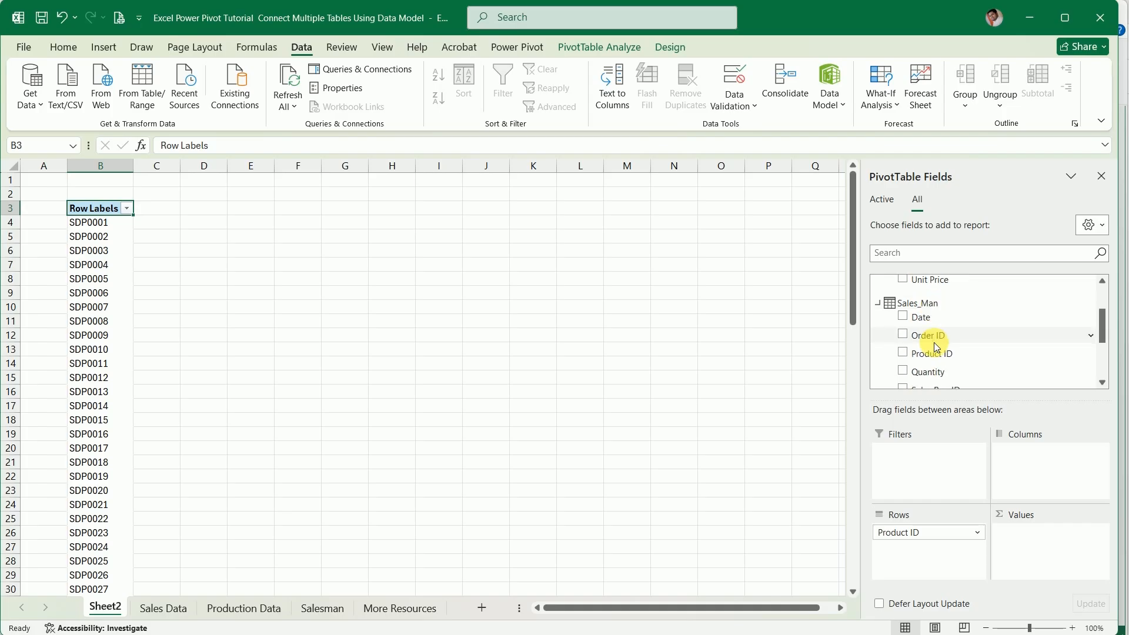
{"action": "scroll", "coordinate": [936, 347], "scroll_direction": "down", "scroll_amount": 1}
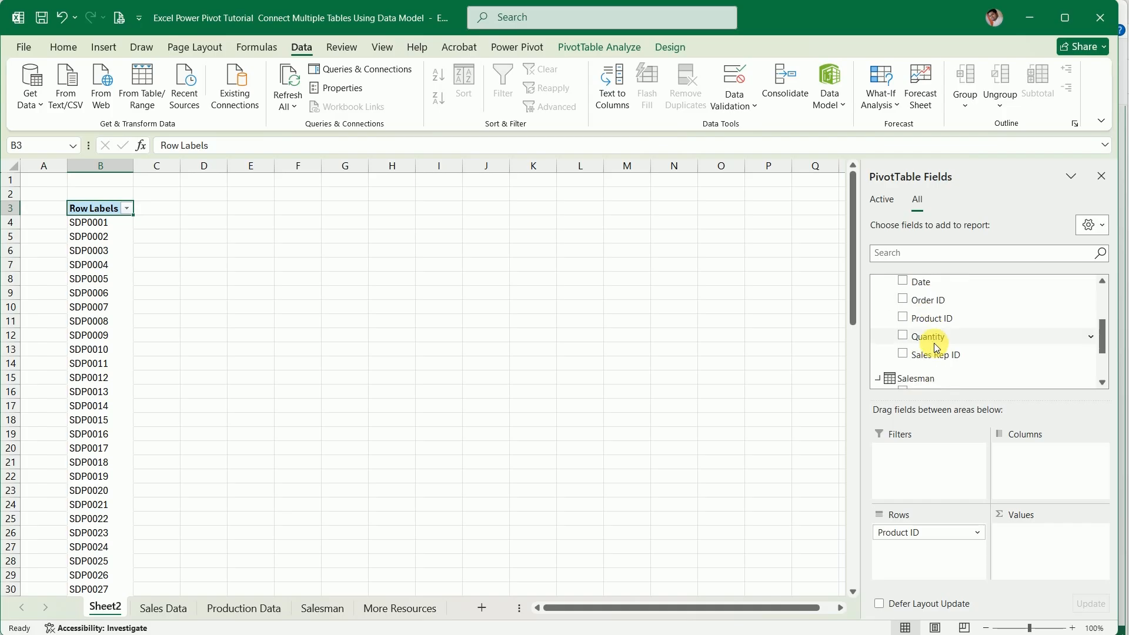
{"action": "left_click_drag", "start_coordinate": [928, 336], "coordinate": [1052, 538]}
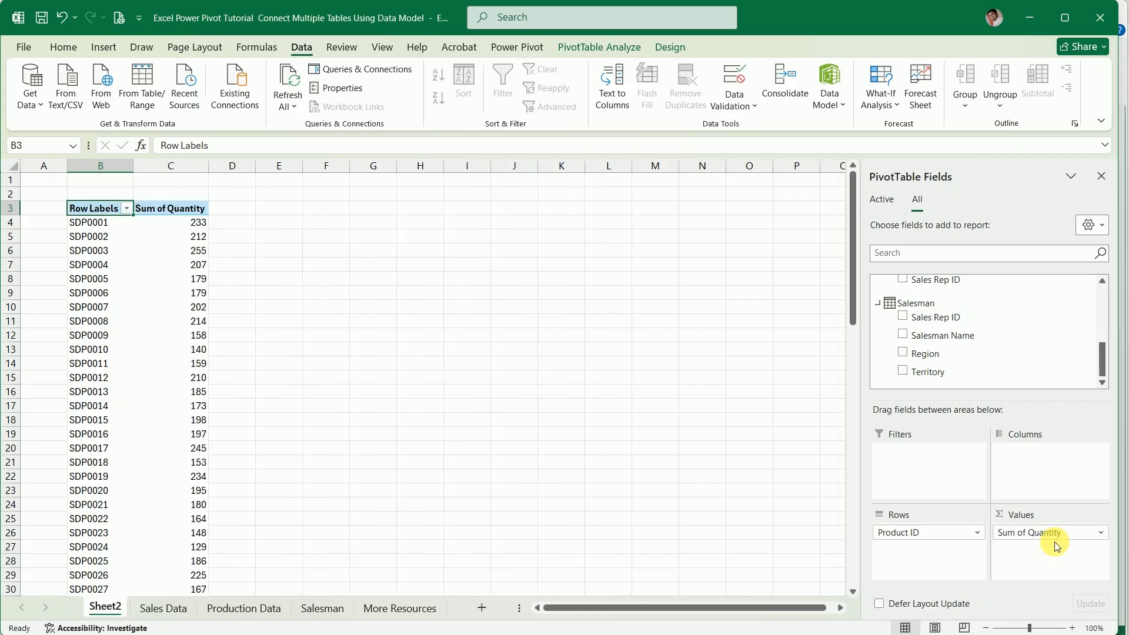
Add the Region field from Salesman to the PivotTable columns
{"action": "scroll", "coordinate": [945, 345], "scroll_direction": "up", "scroll_amount": 3}
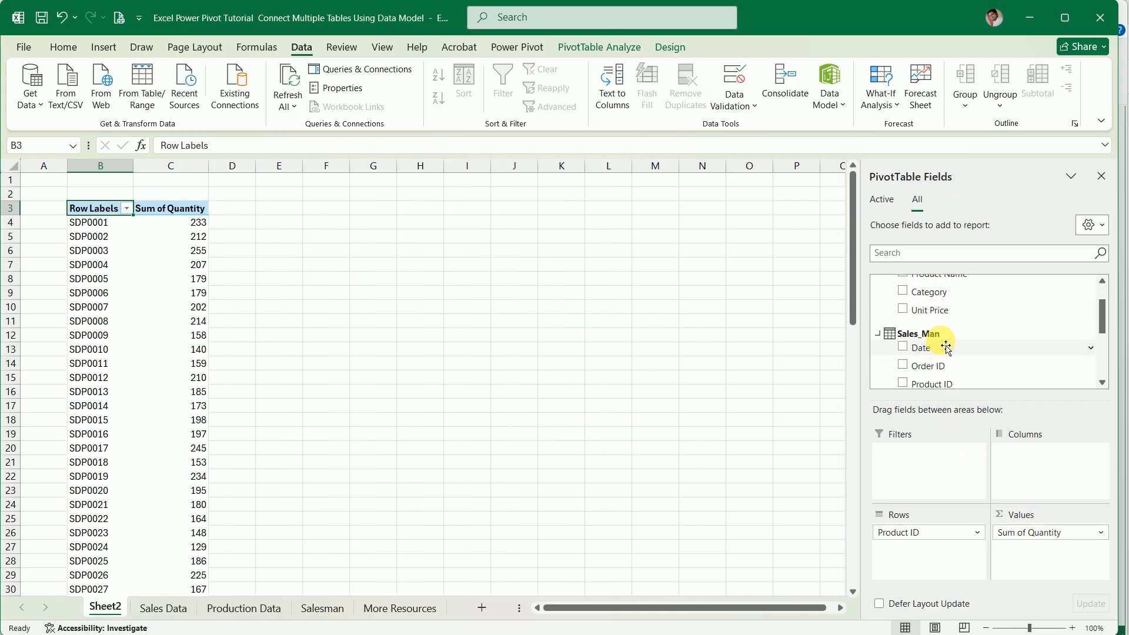
{"action": "scroll", "coordinate": [938, 344], "scroll_direction": "up", "scroll_amount": 1}
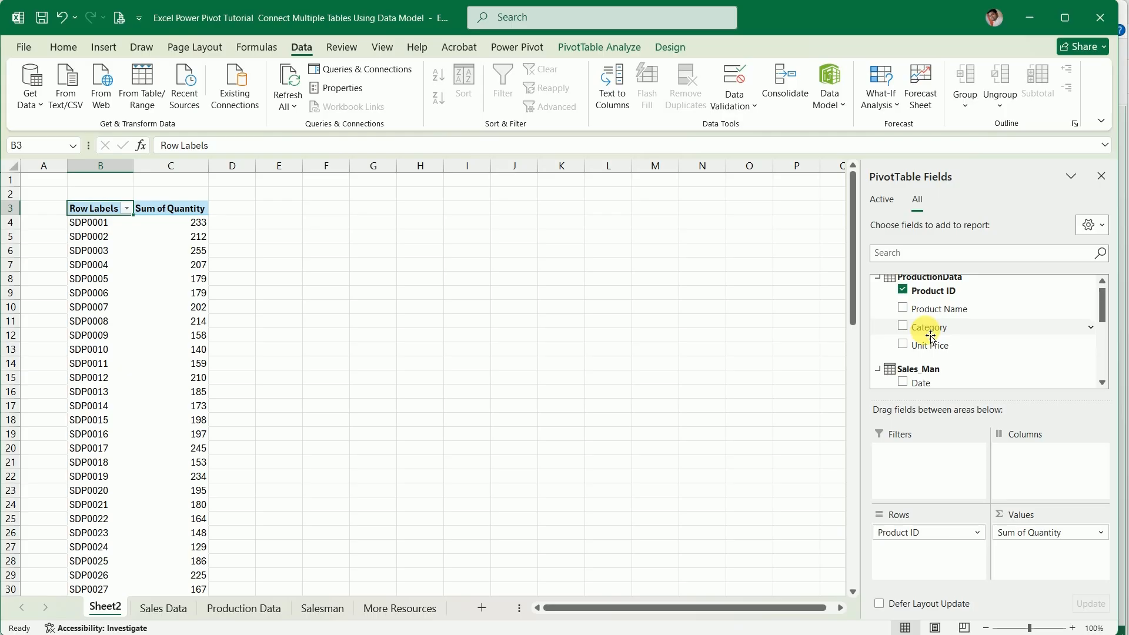
{"action": "scroll", "coordinate": [931, 338], "scroll_direction": "down", "scroll_amount": 4}
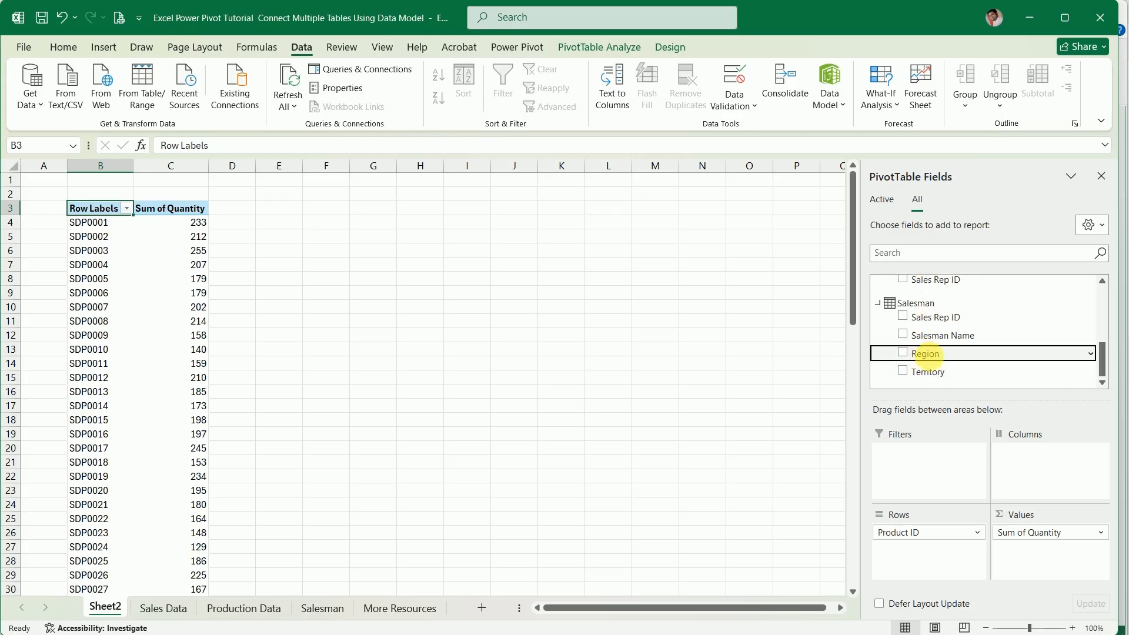
{"action": "left_click_drag", "start_coordinate": [925, 353], "coordinate": [1032, 470]}
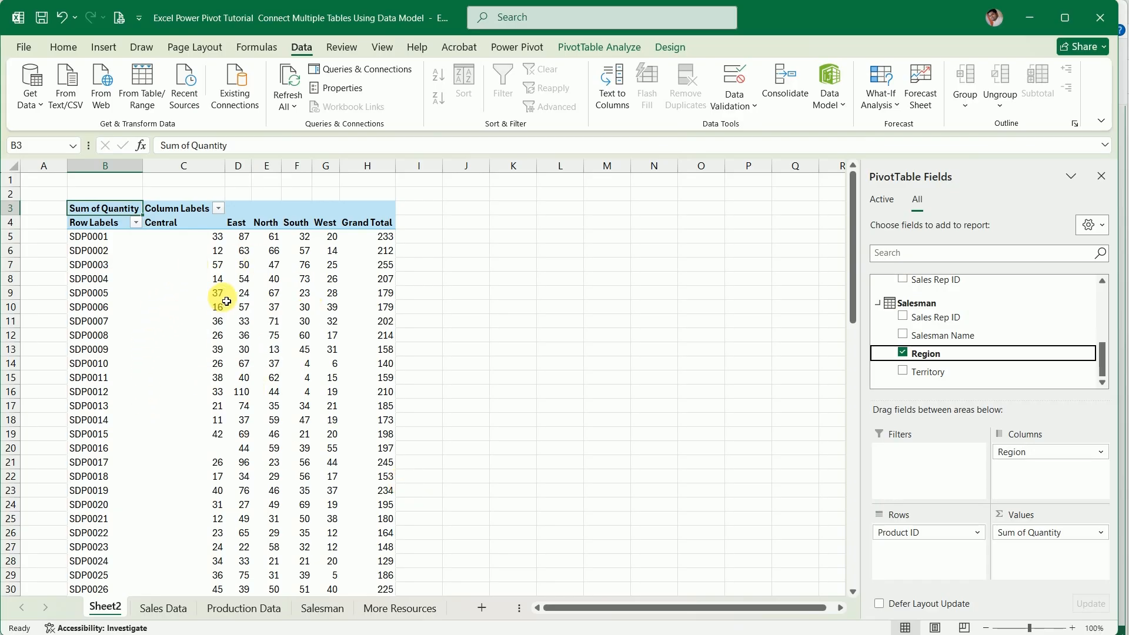
{"action": "mouse_move", "coordinate": [242, 358]}
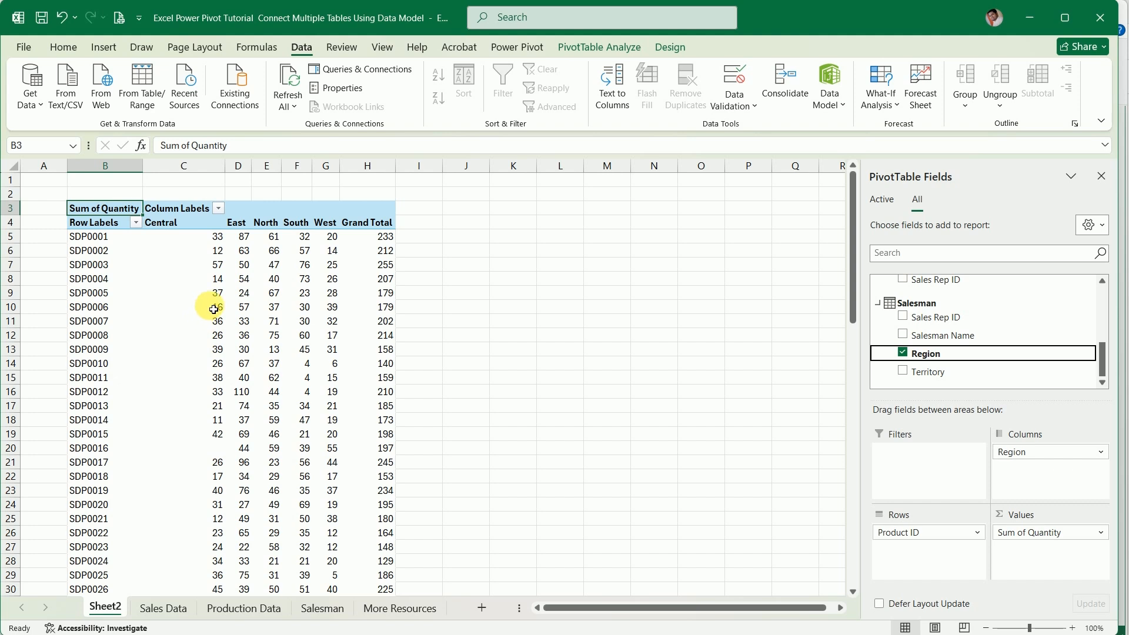
{"action": "mouse_move", "coordinate": [212, 311]}
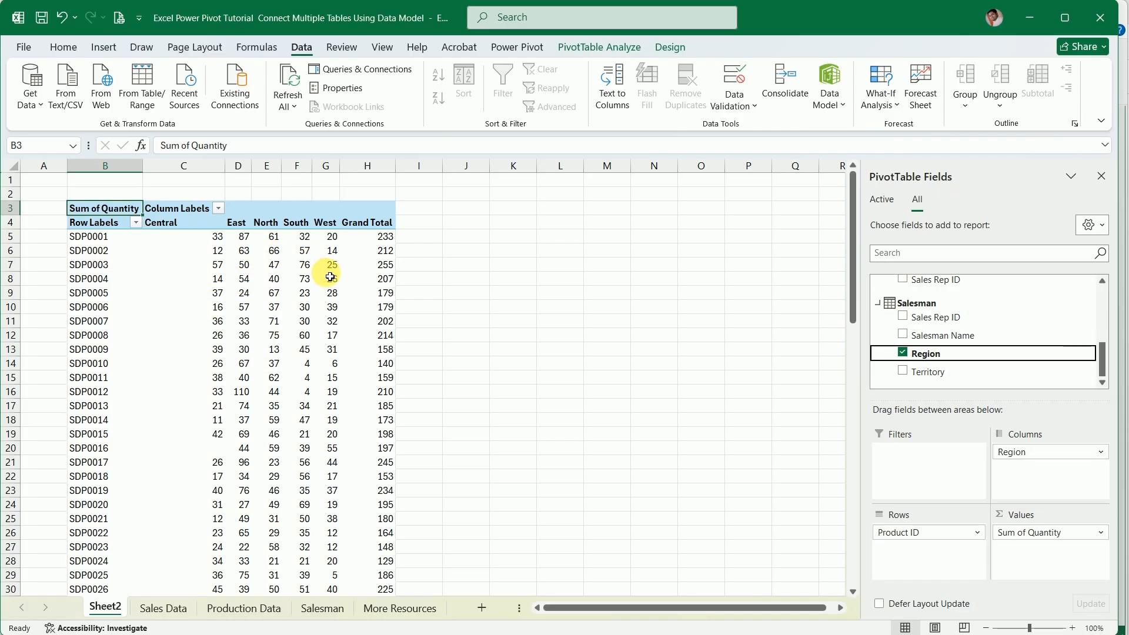
{"action": "mouse_move", "coordinate": [306, 259]}
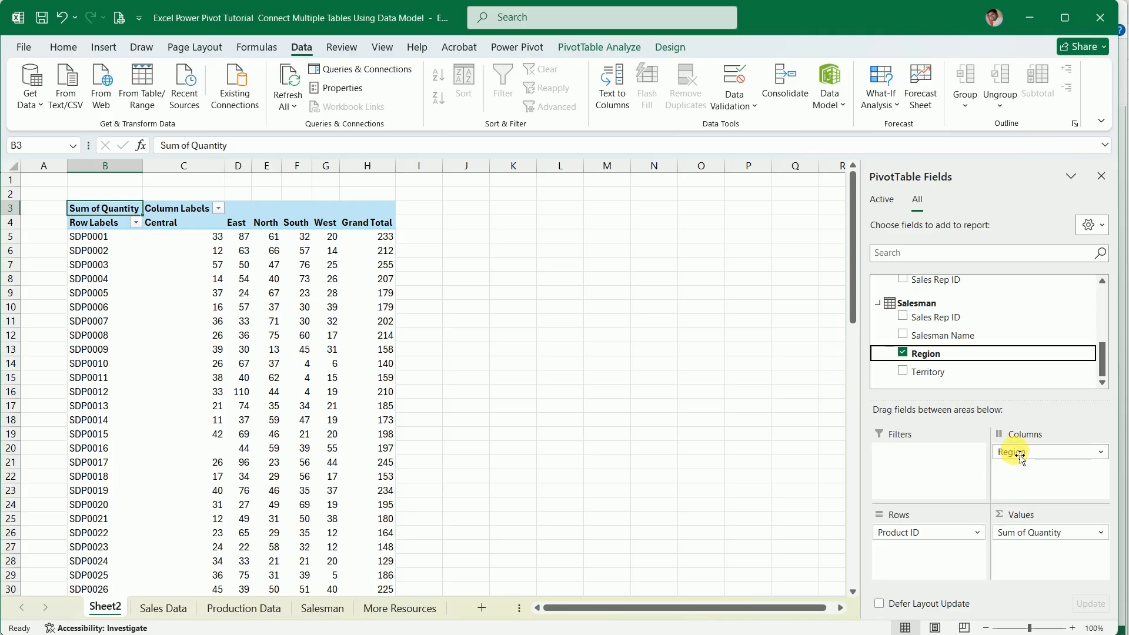
Start a new Power Pivot measure in the Sales_Man table and name it Total Sales
{"action": "left_click", "coordinate": [224, 251]}
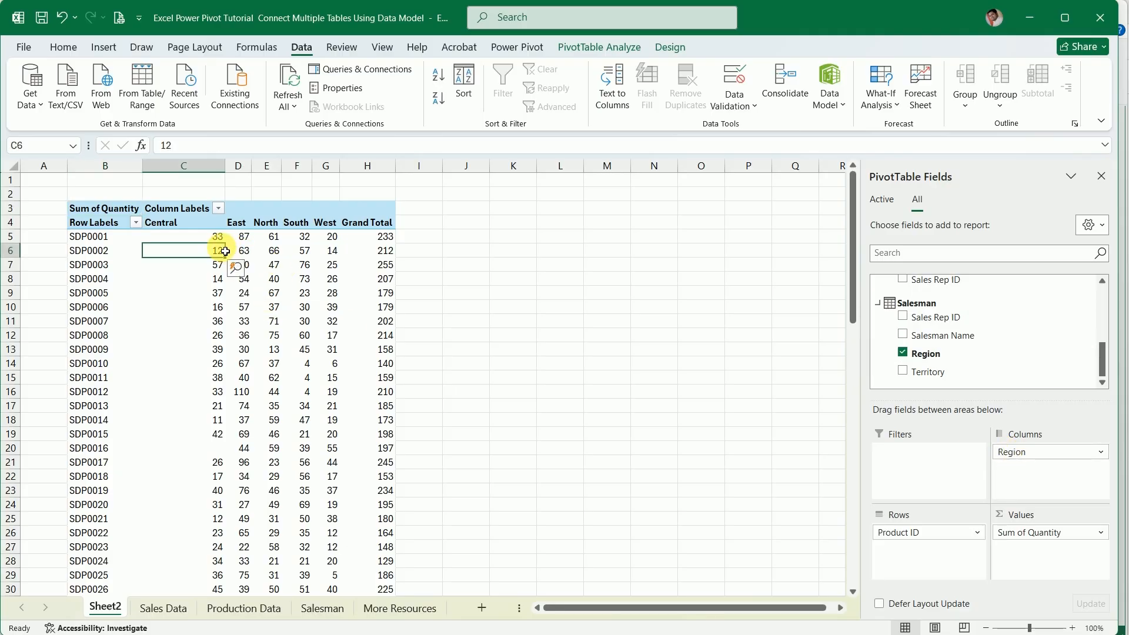
{"action": "left_click", "coordinate": [517, 47]}
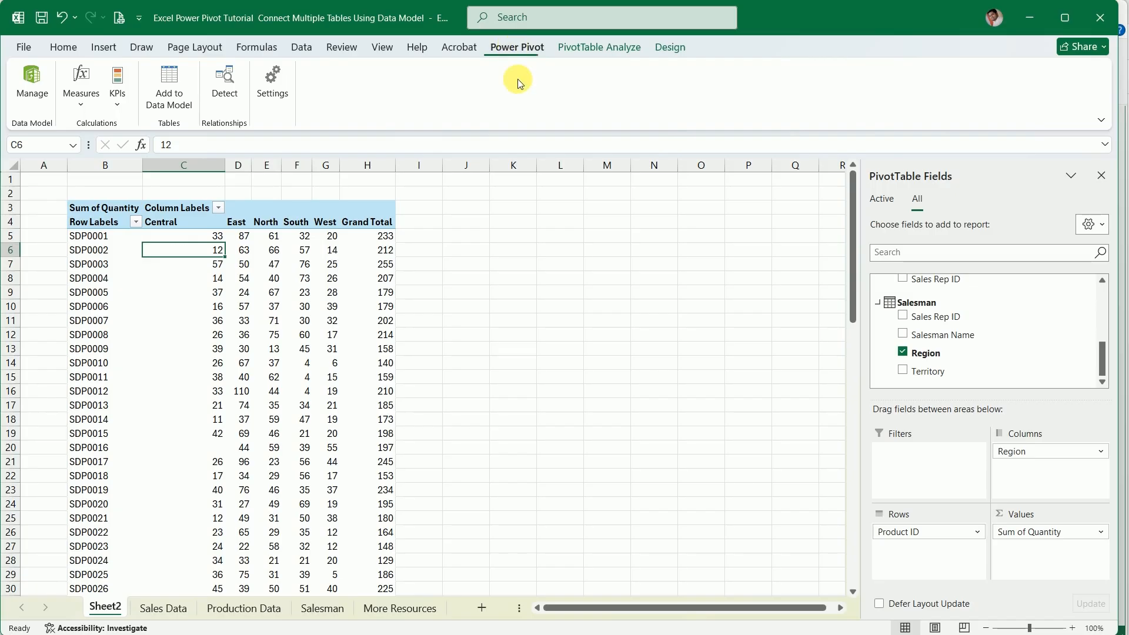
{"action": "left_click", "coordinate": [79, 80]}
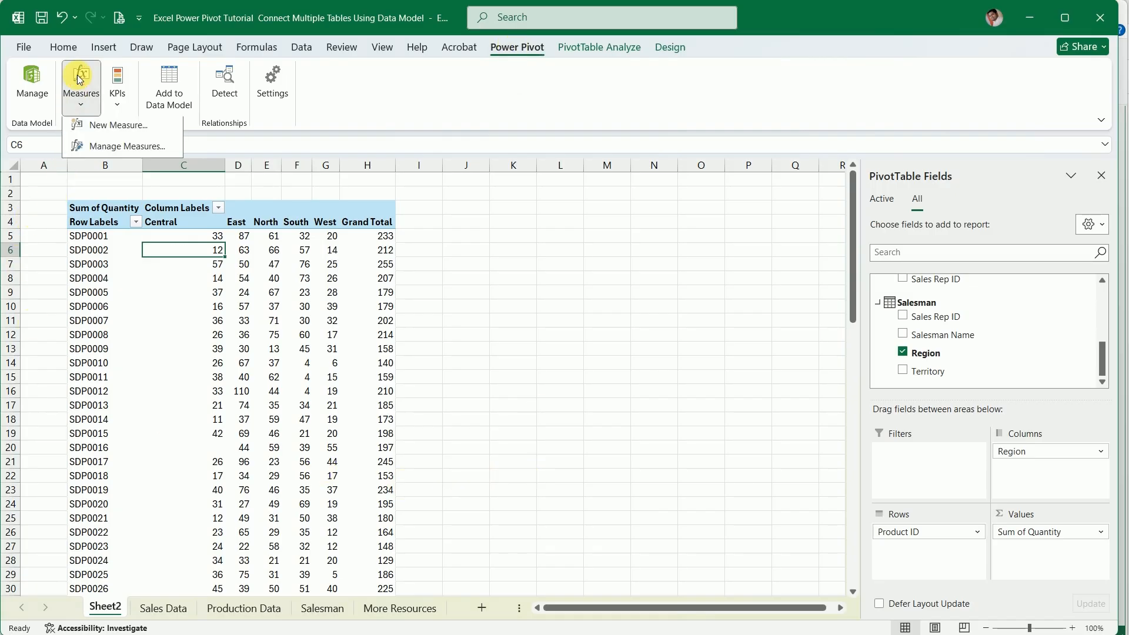
{"action": "left_click", "coordinate": [115, 130]}
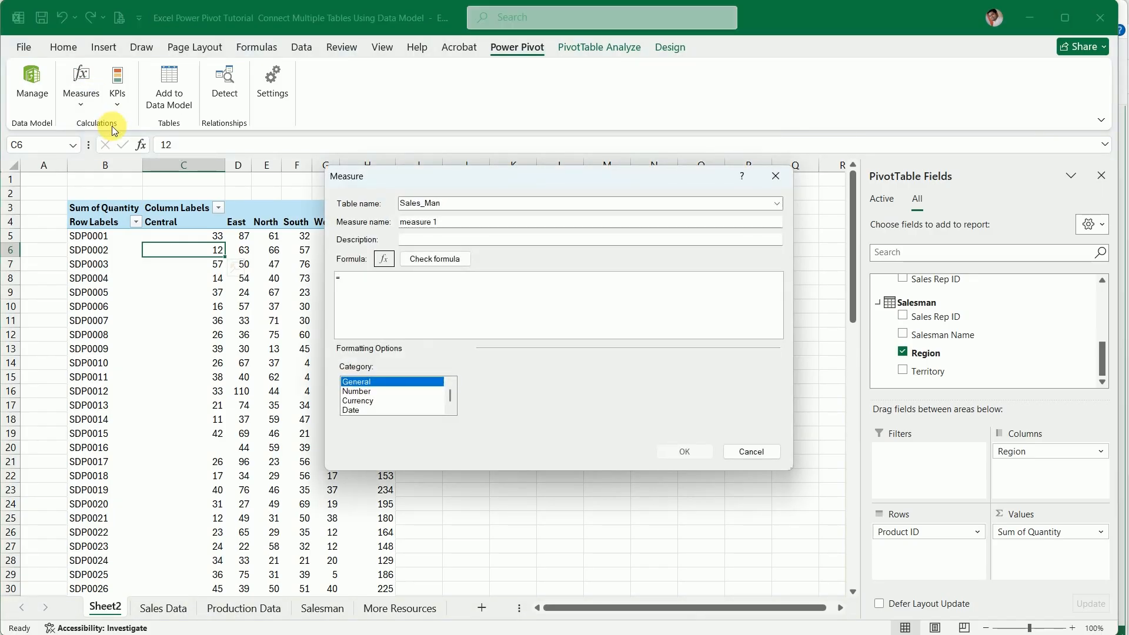
{"action": "left_click_drag", "start_coordinate": [442, 174], "coordinate": [579, 211]}
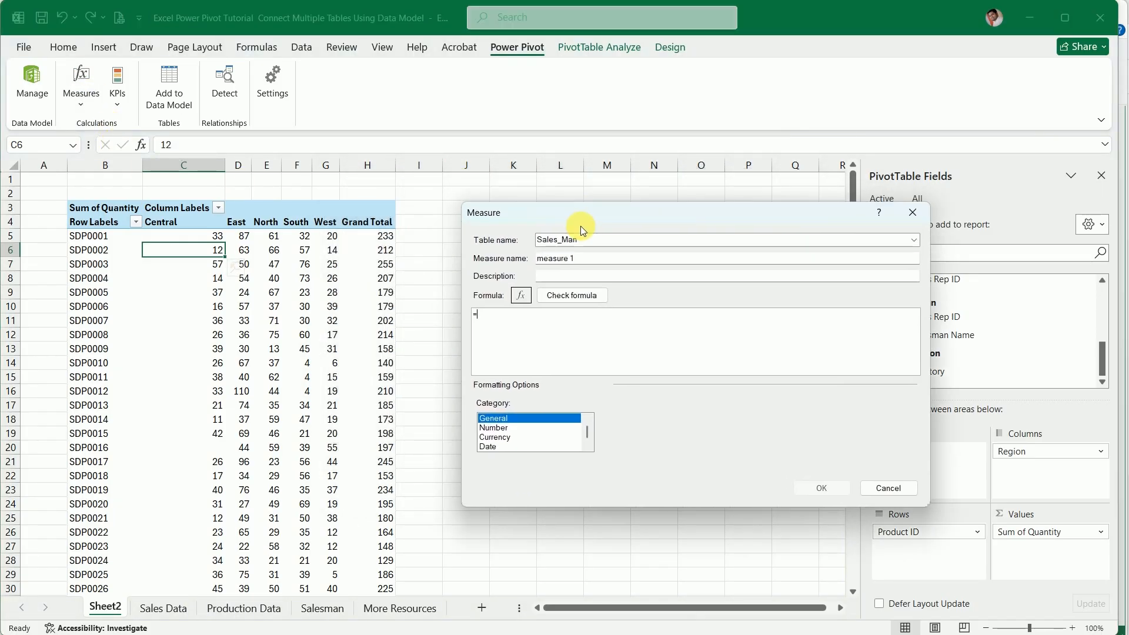
{"action": "left_click", "coordinate": [591, 264]}
{"action": "left_click_drag", "start_coordinate": [593, 265], "coordinate": [535, 263]}
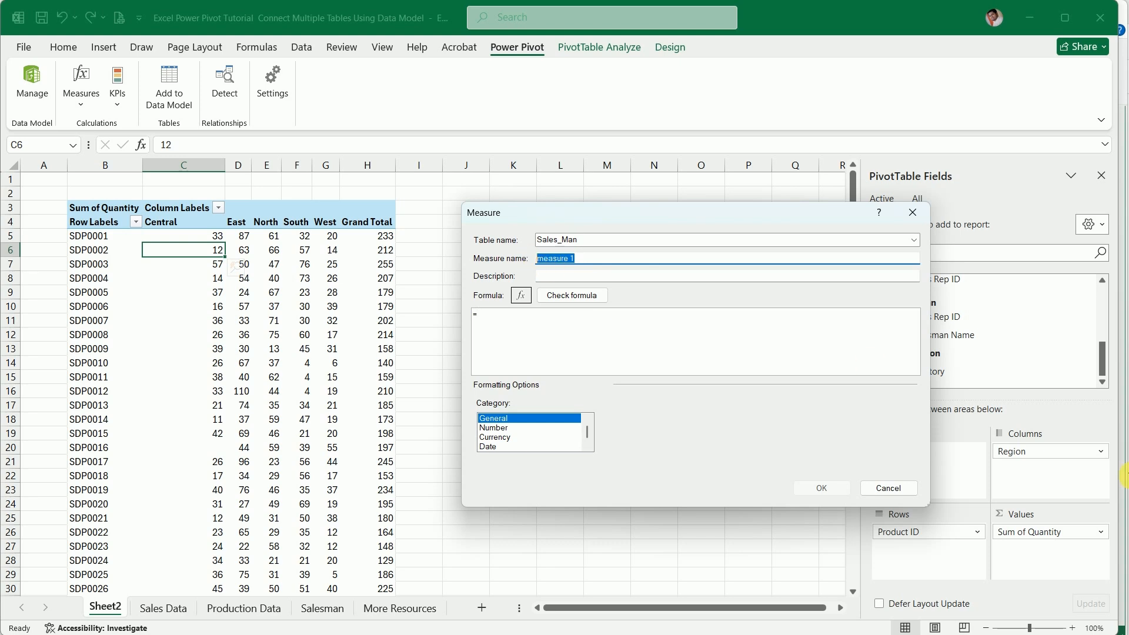
{"action": "type", "text": "Total Sales"}
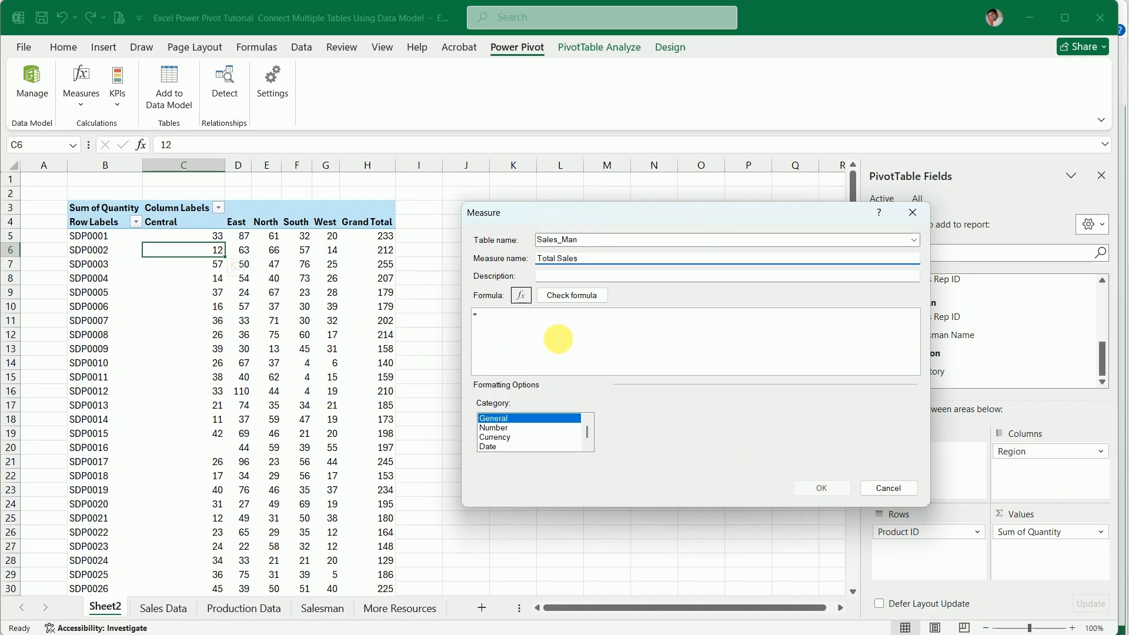
Begin the Total Sales formula with the SUMX function
{"action": "left_click", "coordinate": [549, 321]}
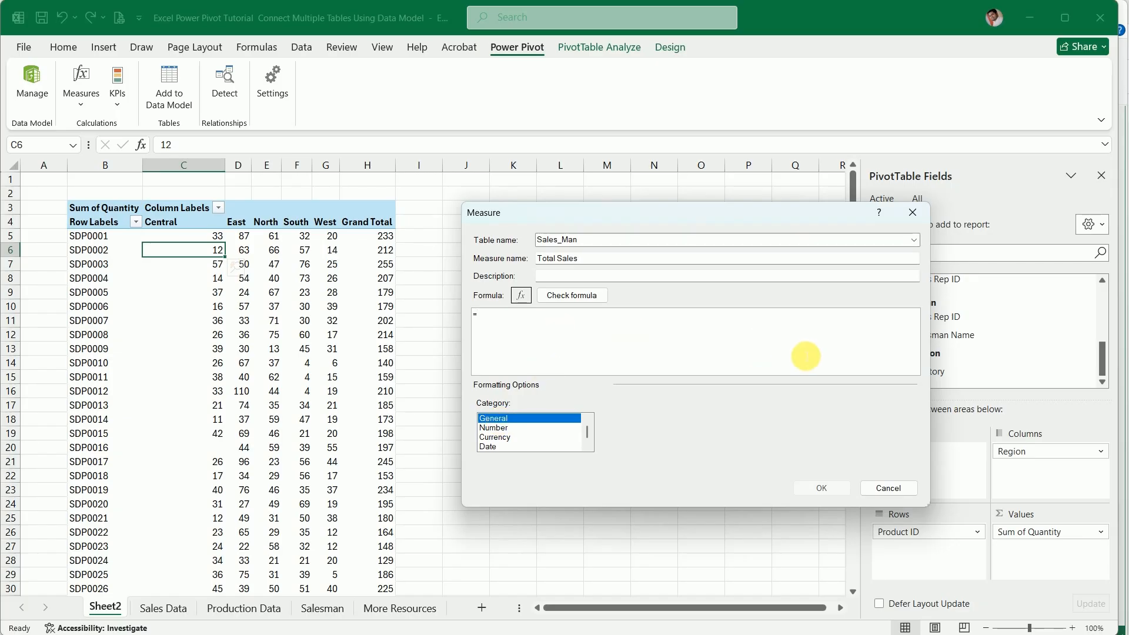
{"action": "type", "text": "Sumx"}
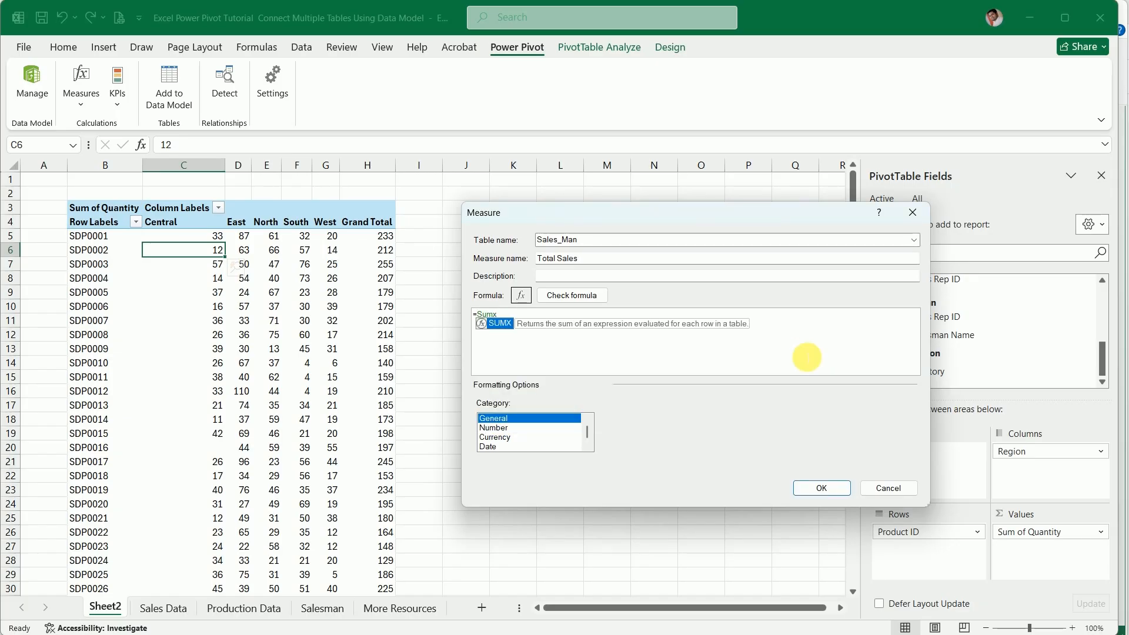
{"action": "key", "text": "Tab"}
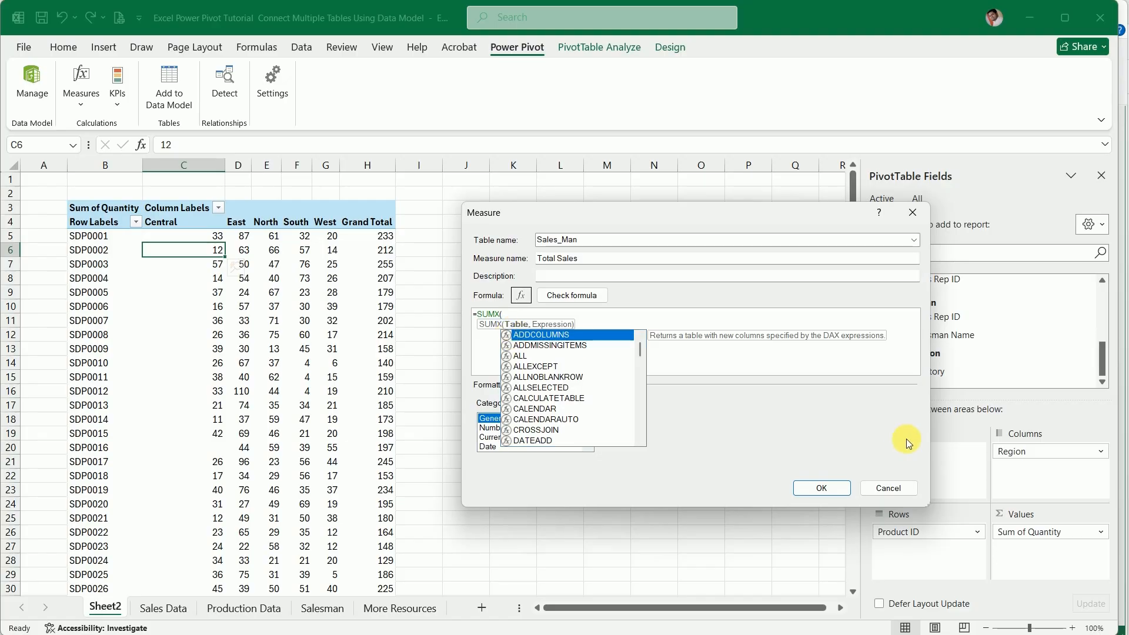
Enter the Sales_Man table as the first argument of the SUMX function
{"action": "type", "text": "sal"}
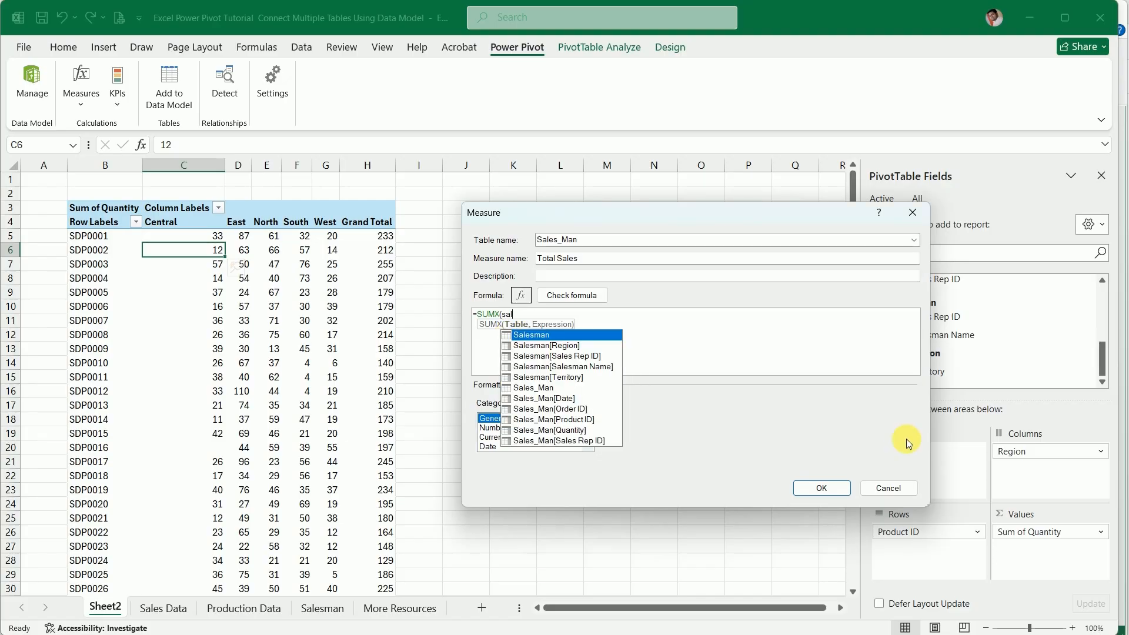
{"action": "type", "text": "e"}
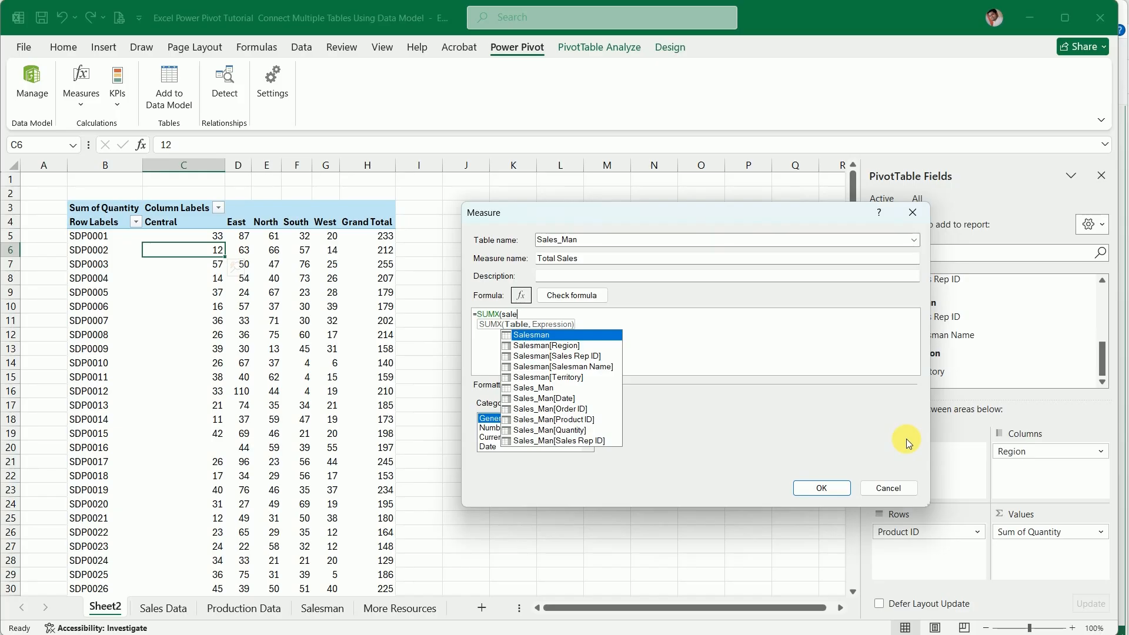
{"action": "type", "text": "sd"}
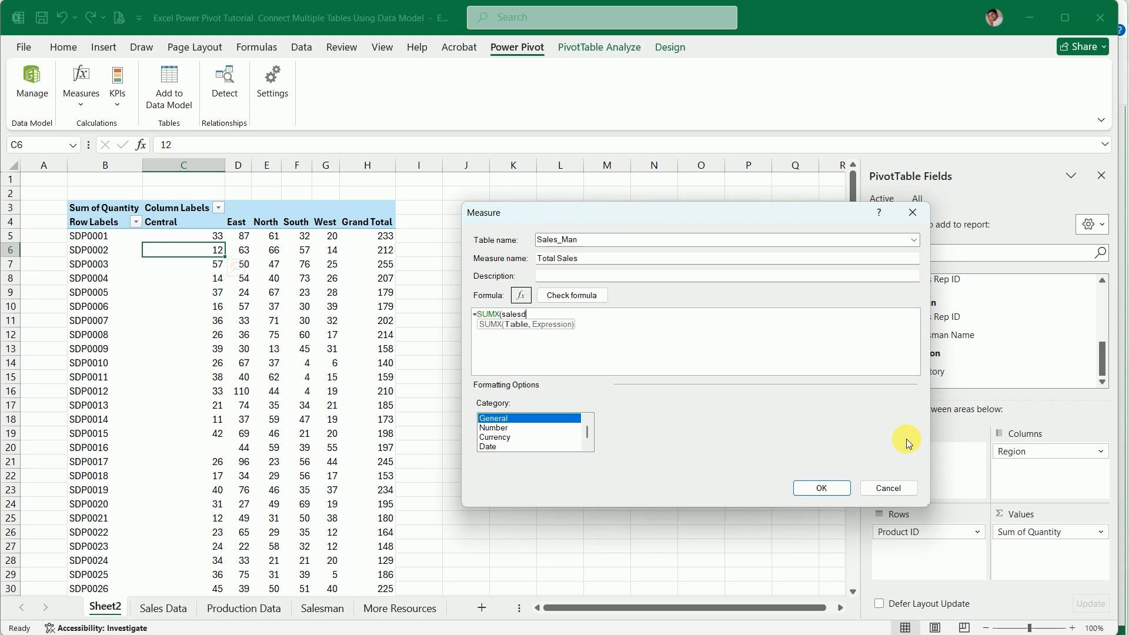
{"action": "key", "text": "BackSpace"}
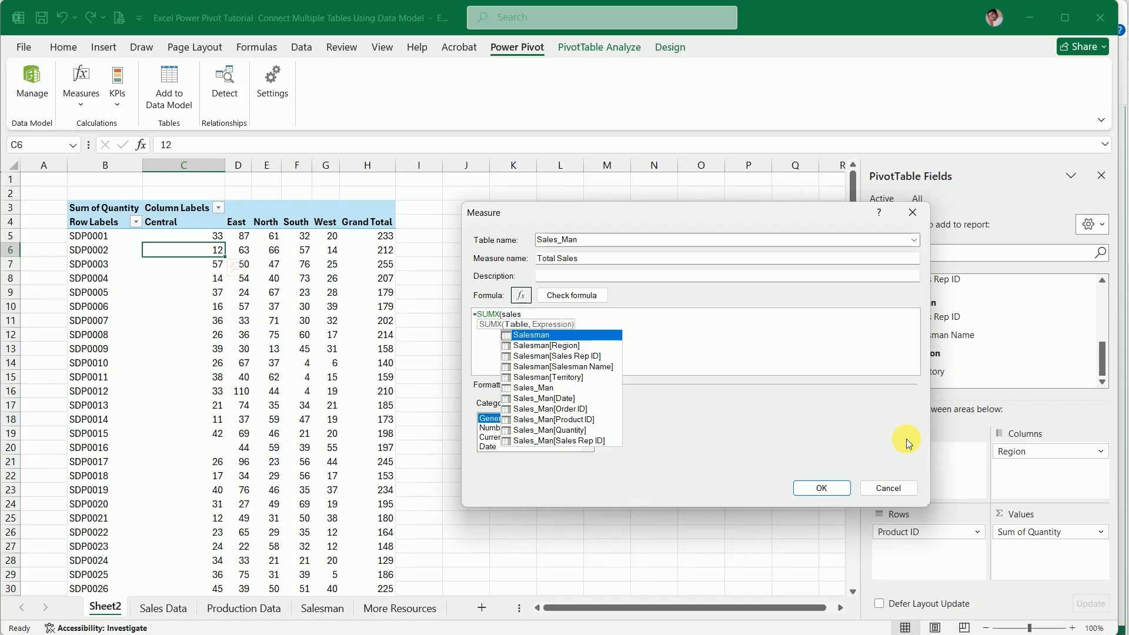
{"action": "type", "text": "_"}
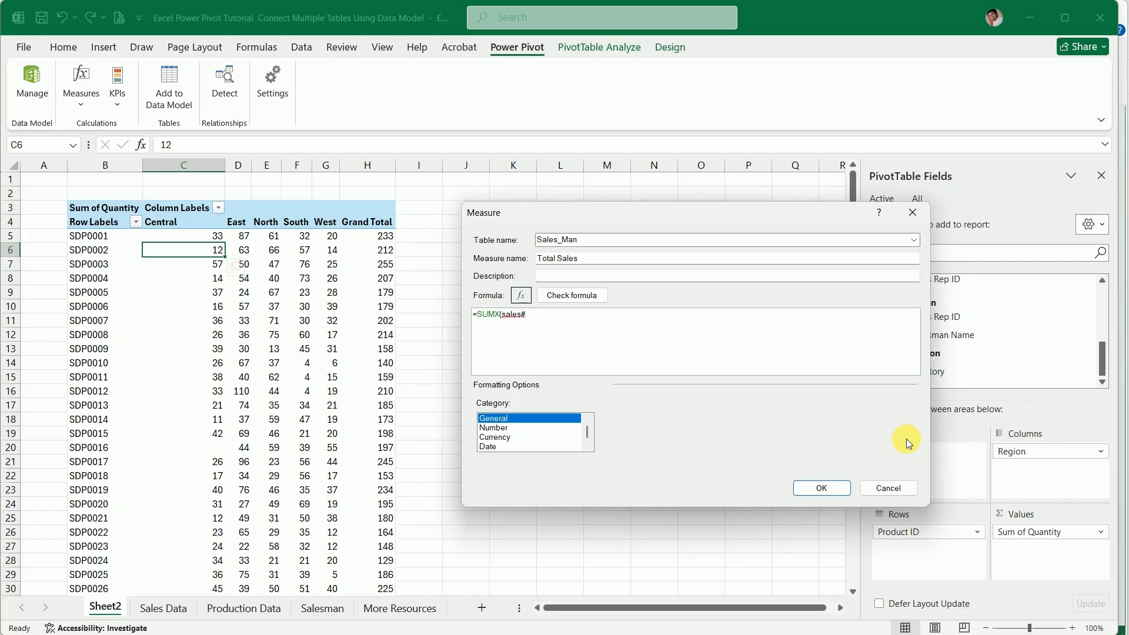
{"action": "key", "text": "BackSpace"}
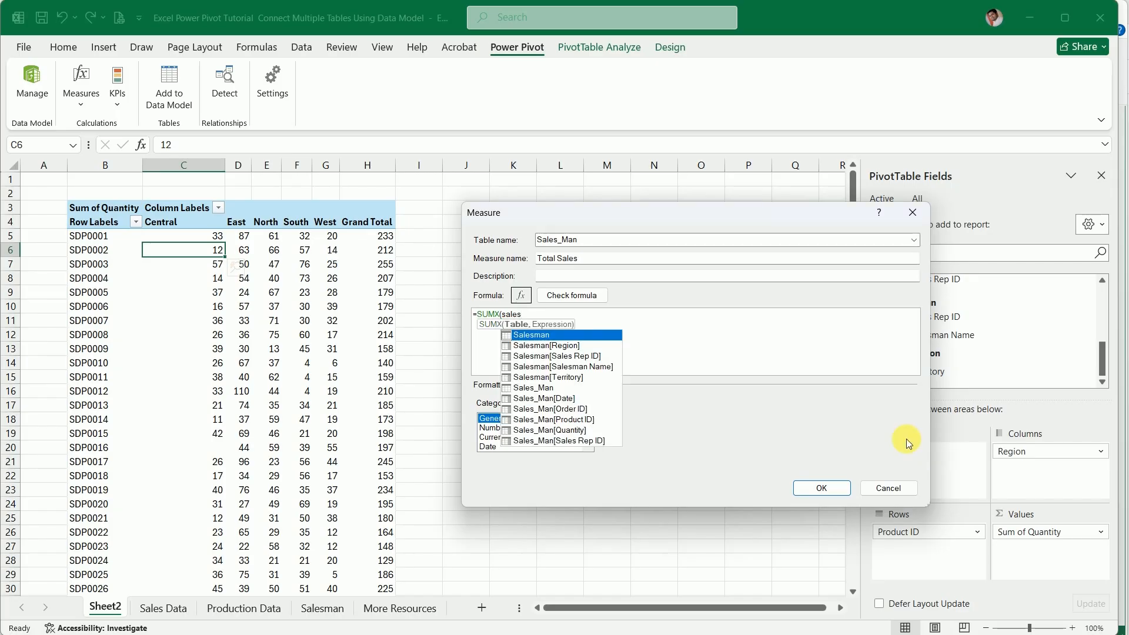
{"action": "key", "text": "Down"}
{"action": "key", "text": "Down"}
{"action": "key", "text": "Down"}
{"action": "key", "text": "Down"}
{"action": "key", "text": "Down"}
{"action": "key", "text": "Down"}
{"action": "key", "text": "Down"}
{"action": "key", "text": "Down"}
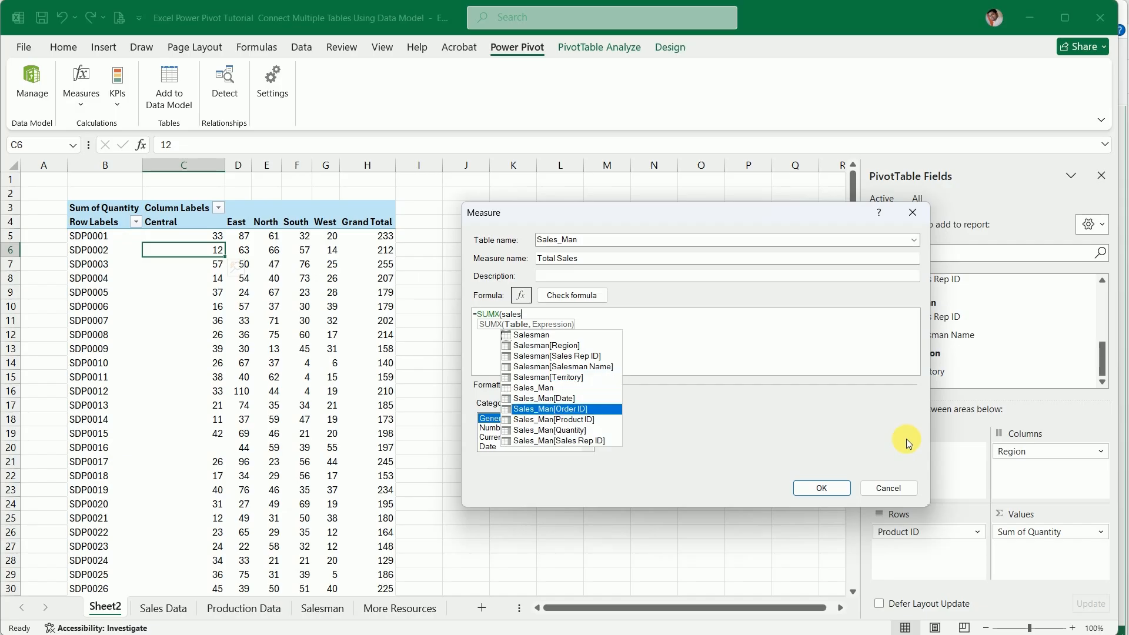
{"action": "key", "text": "Down"}
{"action": "key", "text": "Down"}
{"action": "key", "text": "Up"}
{"action": "key", "text": "Up"}
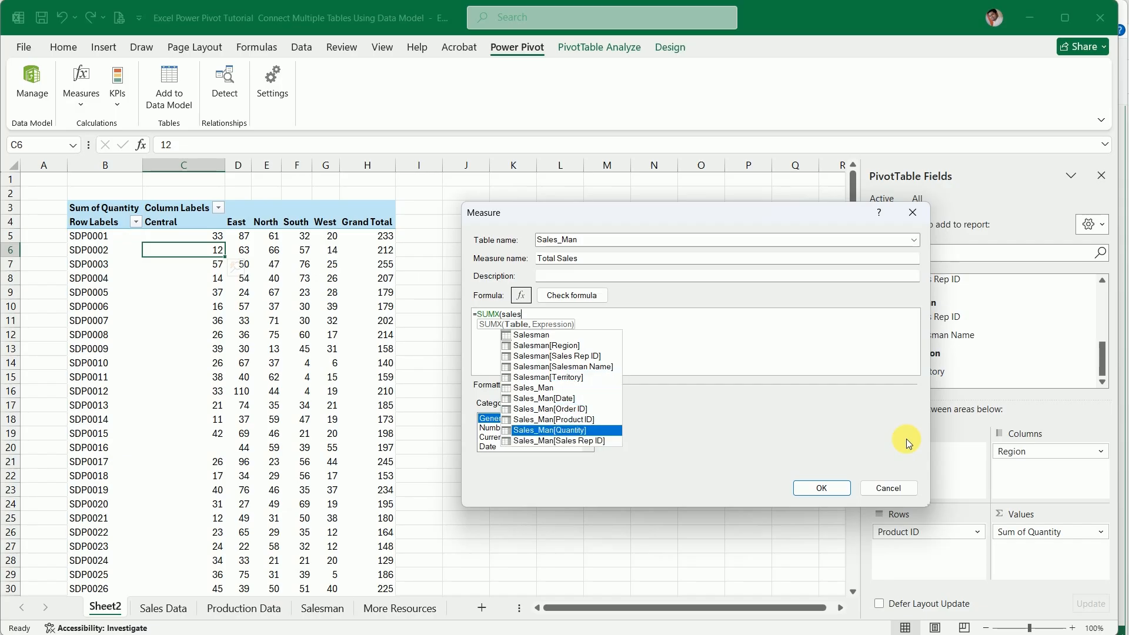
{"action": "key", "text": "Page_Up"}
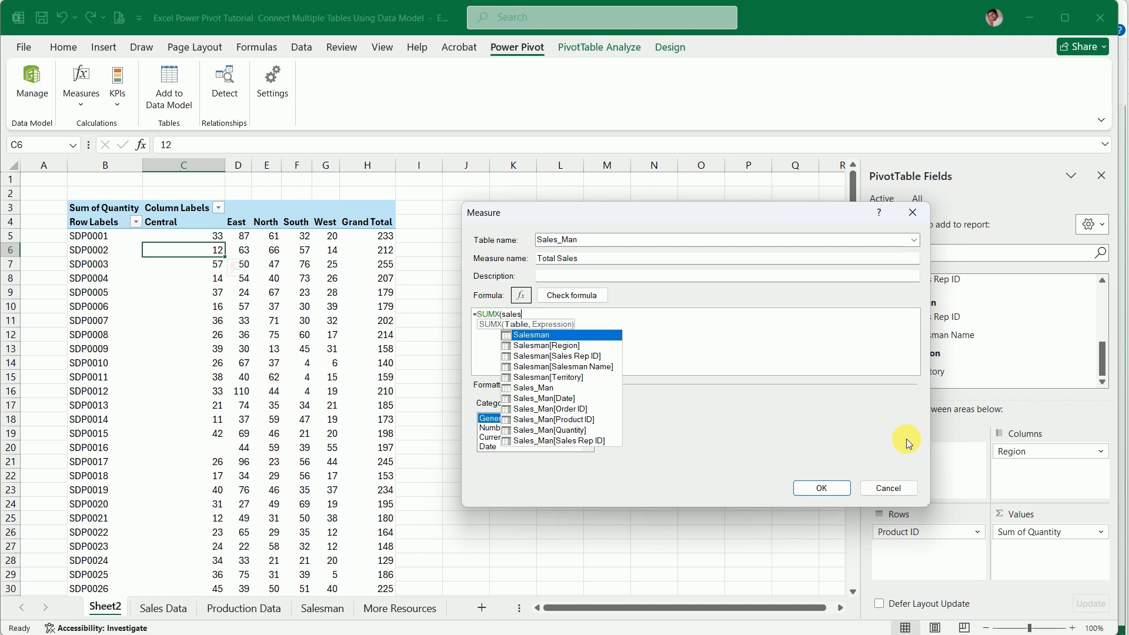
{"action": "key", "text": "BackSpace"}
{"action": "key", "text": "Down"}
{"action": "key", "text": "Down"}
{"action": "key", "text": "Down"}
{"action": "key", "text": "Down"}
{"action": "key", "text": "Down"}
{"action": "key", "text": "Down"}
{"action": "key", "text": "Down"}
{"action": "key", "text": "Down"}
{"action": "key", "text": "Down"}
{"action": "key", "text": "Down"}
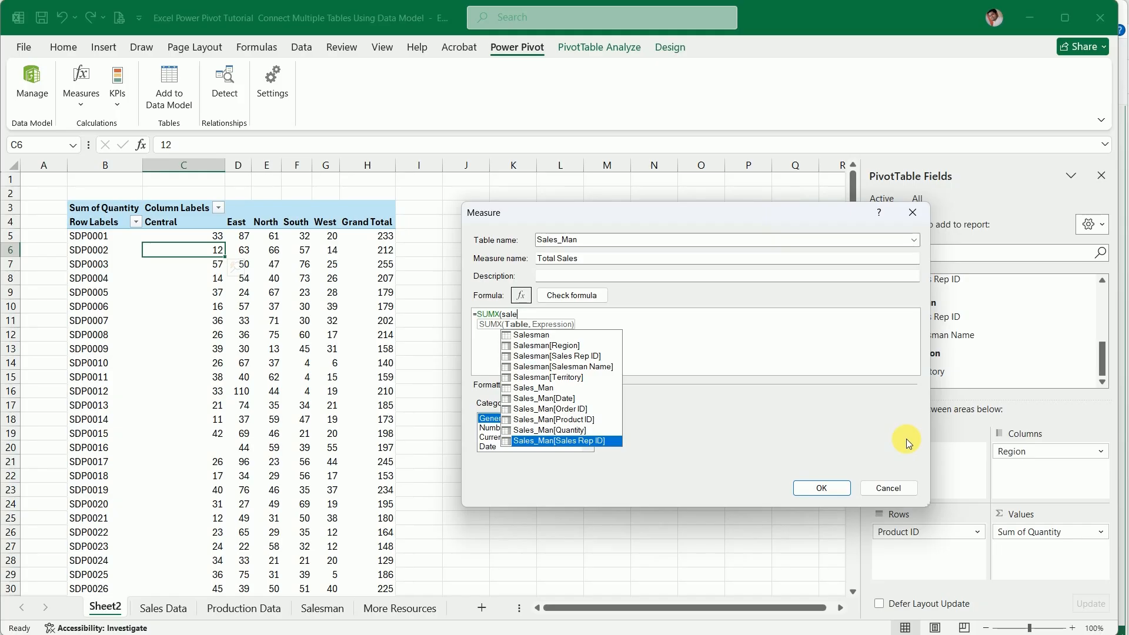
{"action": "key", "text": "Up"}
{"action": "key", "text": "Up"}
{"action": "key", "text": "Up"}
{"action": "key", "text": "Up"}
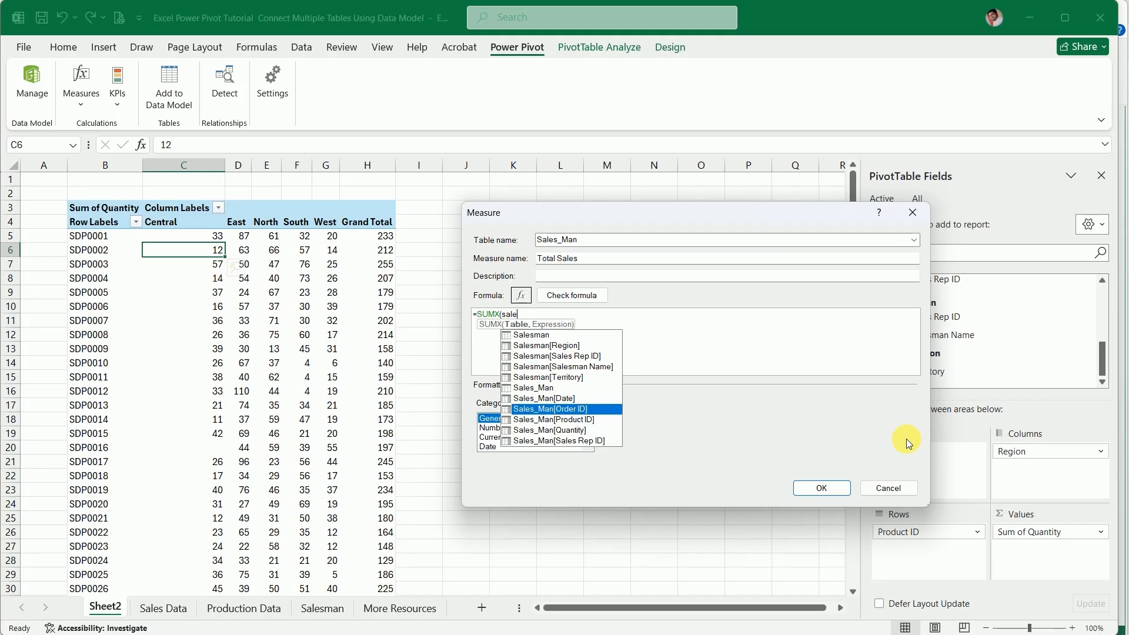
{"action": "key", "text": "Up"}
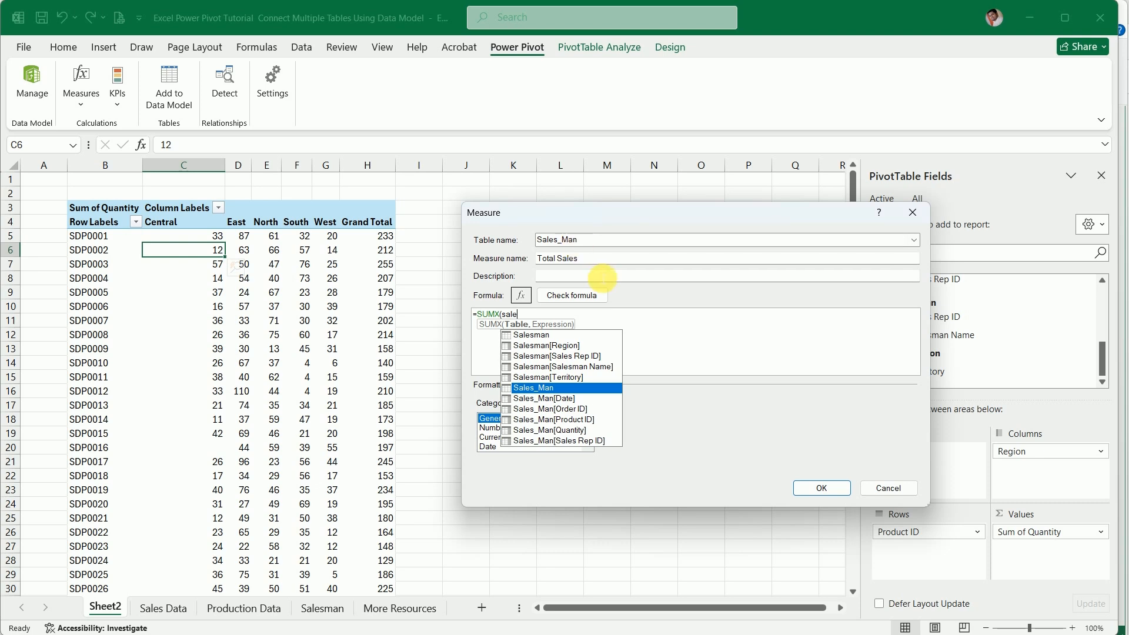
{"action": "key", "text": "Tab"}
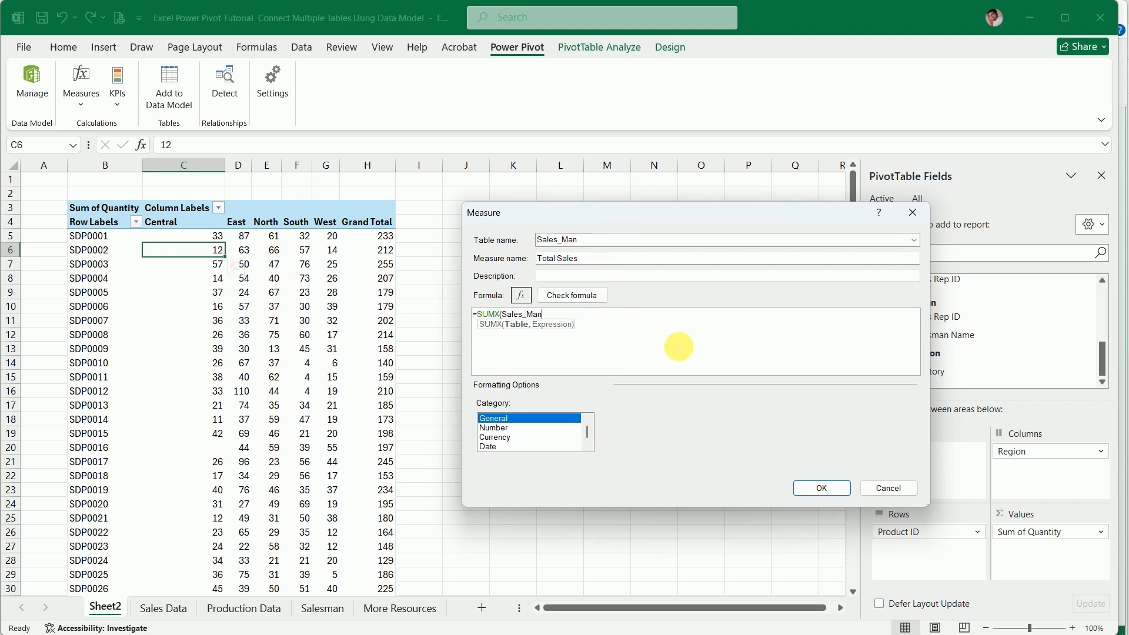
Add Sales_Man[Quantity] as the start of the SUMX expression argument
{"action": "type", "text": ","}
{"action": "type", "text": "sale"}
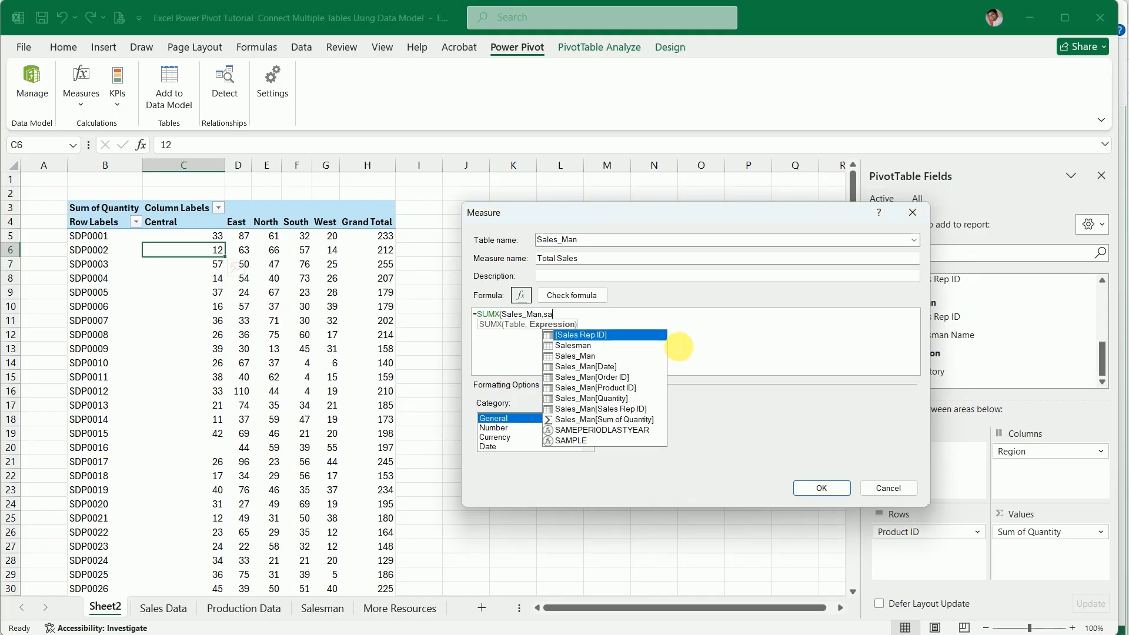
{"action": "key", "text": "Down"}
{"action": "key", "text": "Down"}
{"action": "key", "text": "Down"}
{"action": "key", "text": "Down"}
{"action": "key", "text": "Down"}
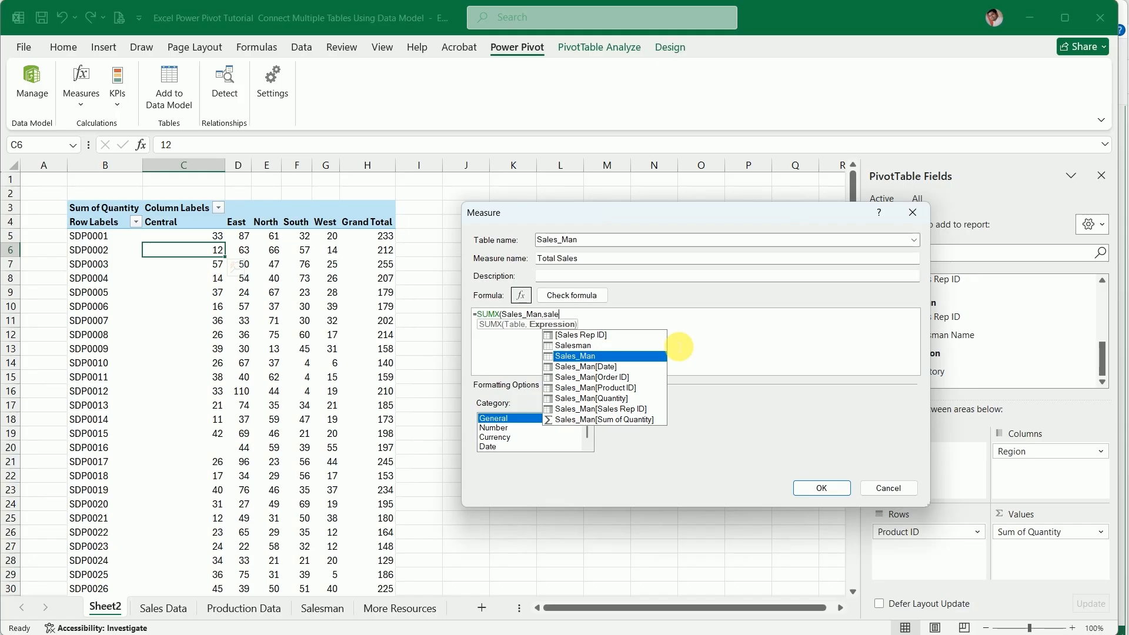
{"action": "key", "text": "Down"}
{"action": "key", "text": "Tab"}
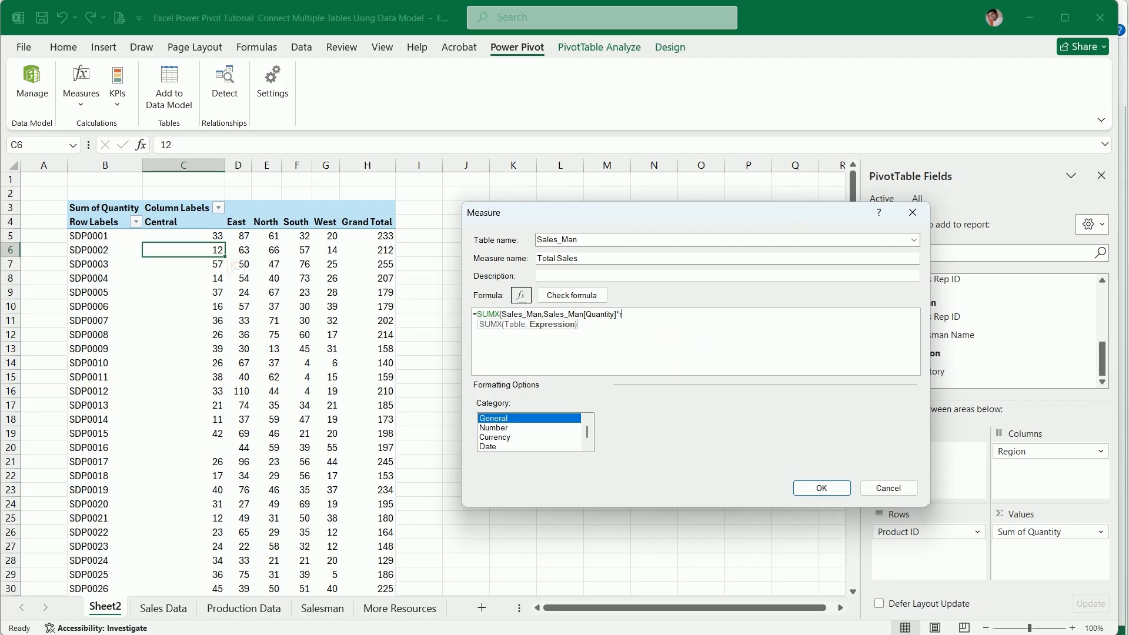
Multiply the quantity in the SUMX expression by a RELATED function
{"action": "type", "text": "rel"}
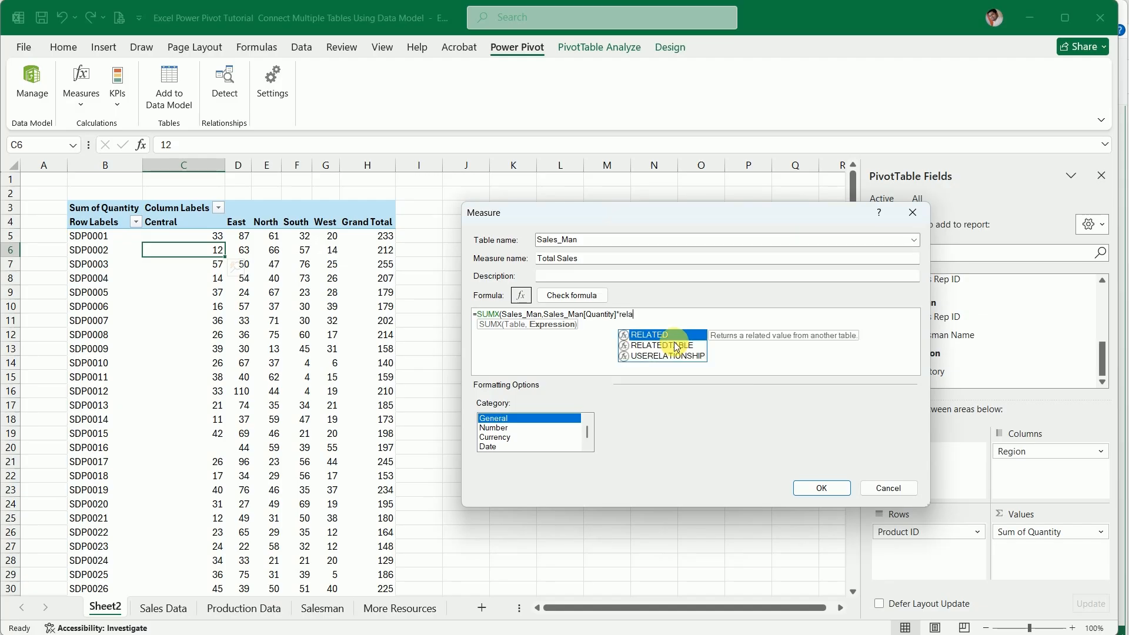
{"action": "type", "text": "a"}
{"action": "key", "text": "Tab"}
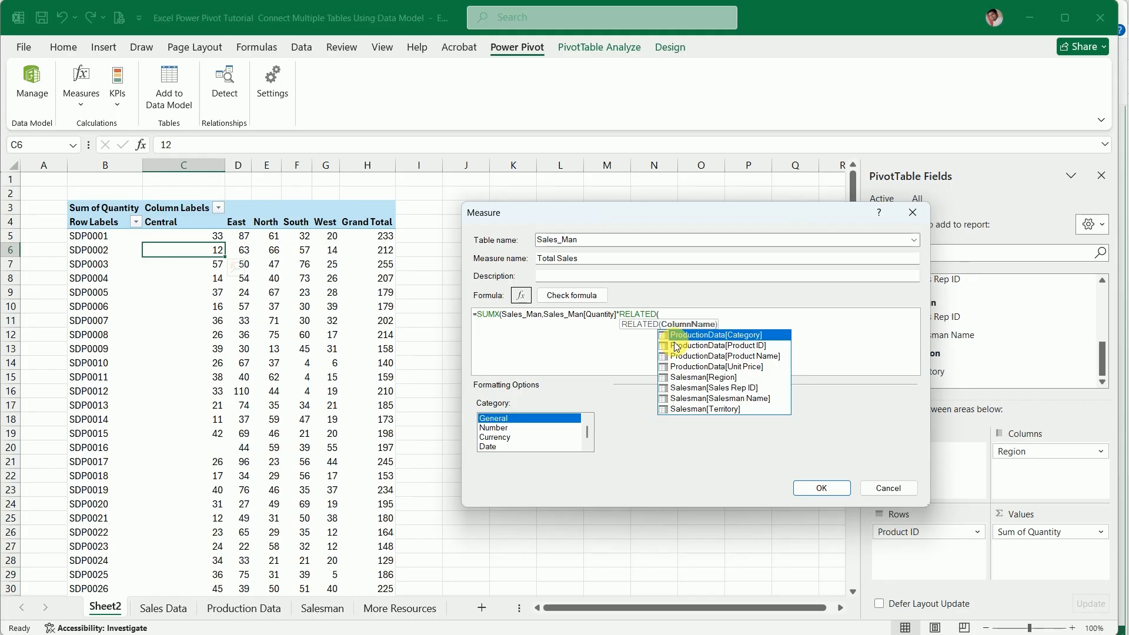
Use ProductionData[Unit Price] as the RELATED column, close both functions and save the Total Sales measure
{"action": "key", "text": "Down"}
{"action": "key", "text": "Down"}
{"action": "key", "text": "Down"}
{"action": "key", "text": "Down"}
{"action": "key", "text": "Down"}
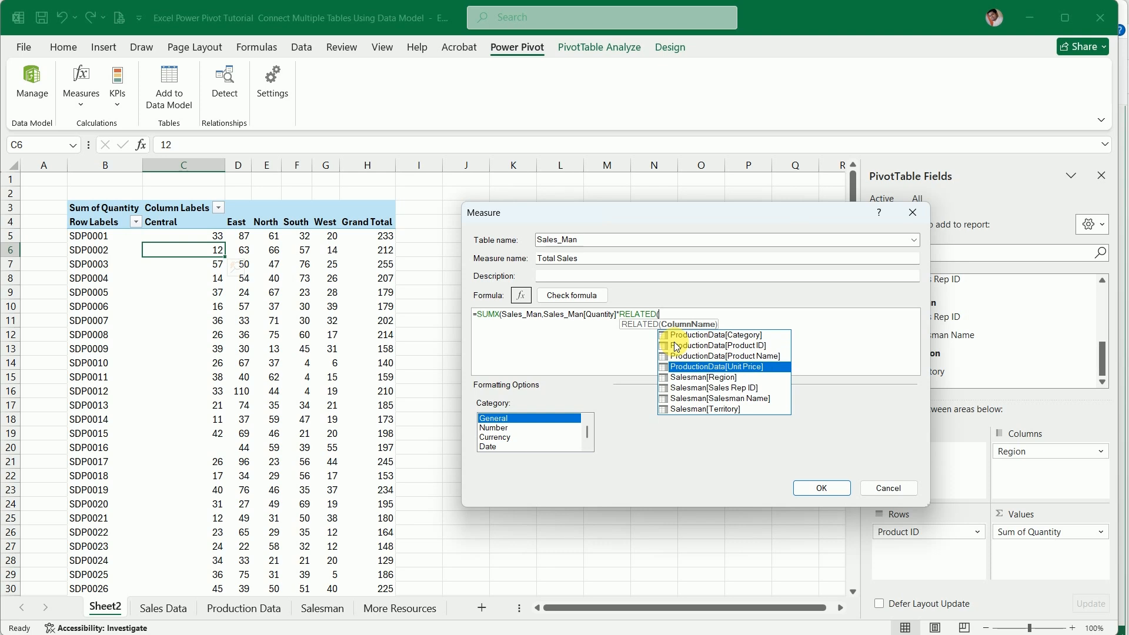
{"action": "key", "text": "Down"}
{"action": "key", "text": "Down"}
{"action": "key", "text": "Up"}
{"action": "key", "text": "Up"}
{"action": "key", "text": "Up"}
{"action": "key", "text": "Up"}
{"action": "key", "text": "Up"}
{"action": "key", "text": "Up"}
{"action": "key", "text": "Up"}
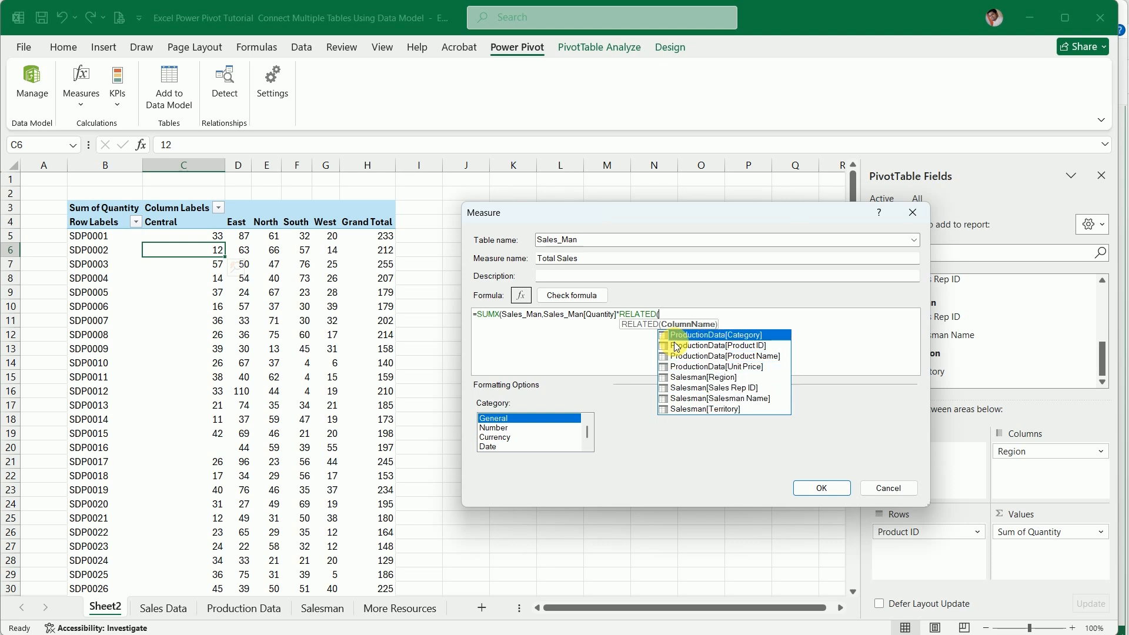
{"action": "key", "text": "Down"}
{"action": "key", "text": "Down"}
{"action": "key", "text": "Down"}
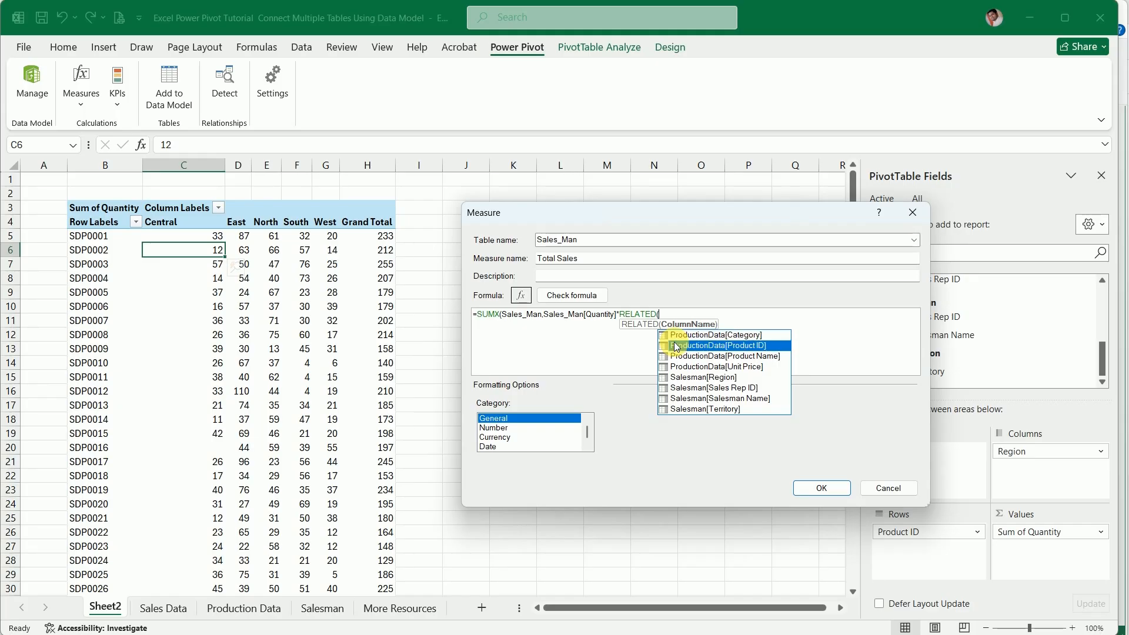
{"action": "key", "text": "Tab"}
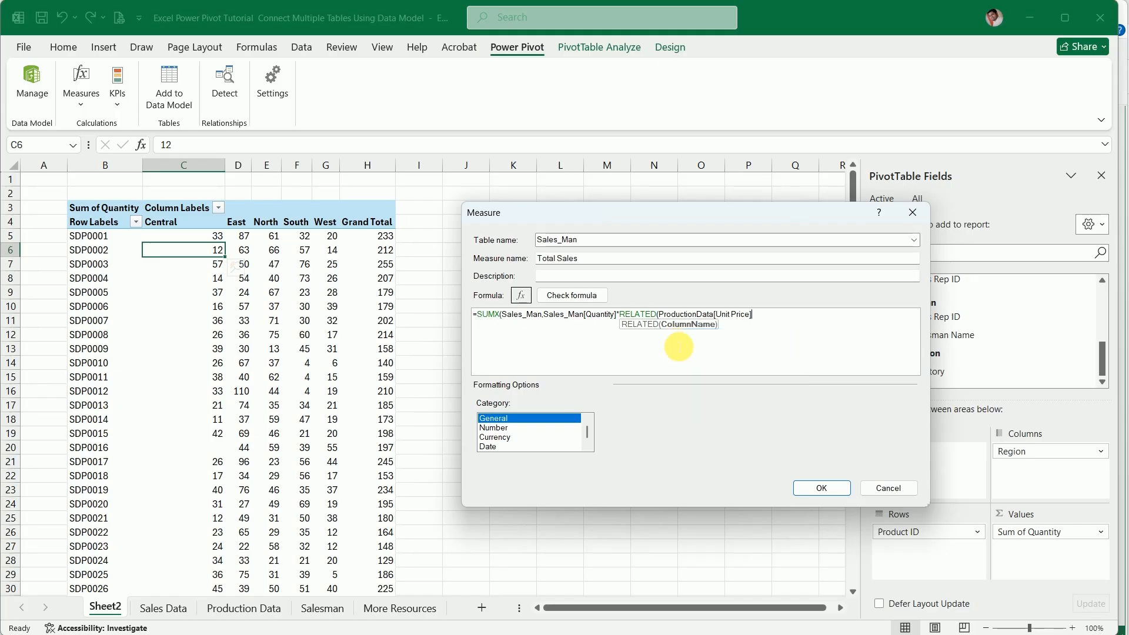
{"action": "type", "text": ")"}
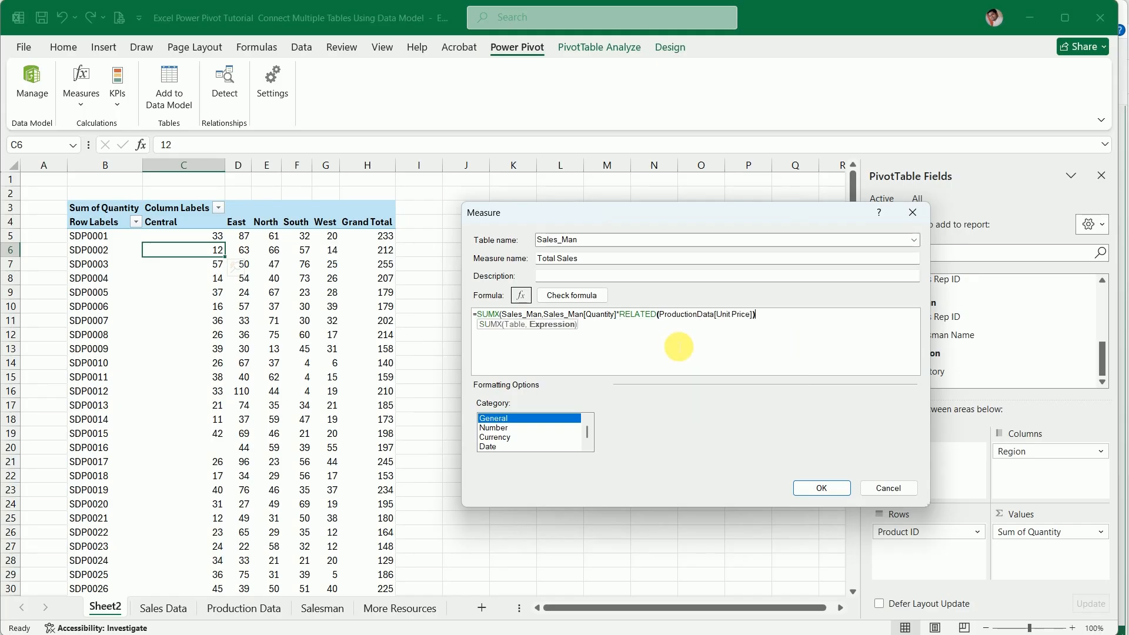
{"action": "type", "text": ")"}
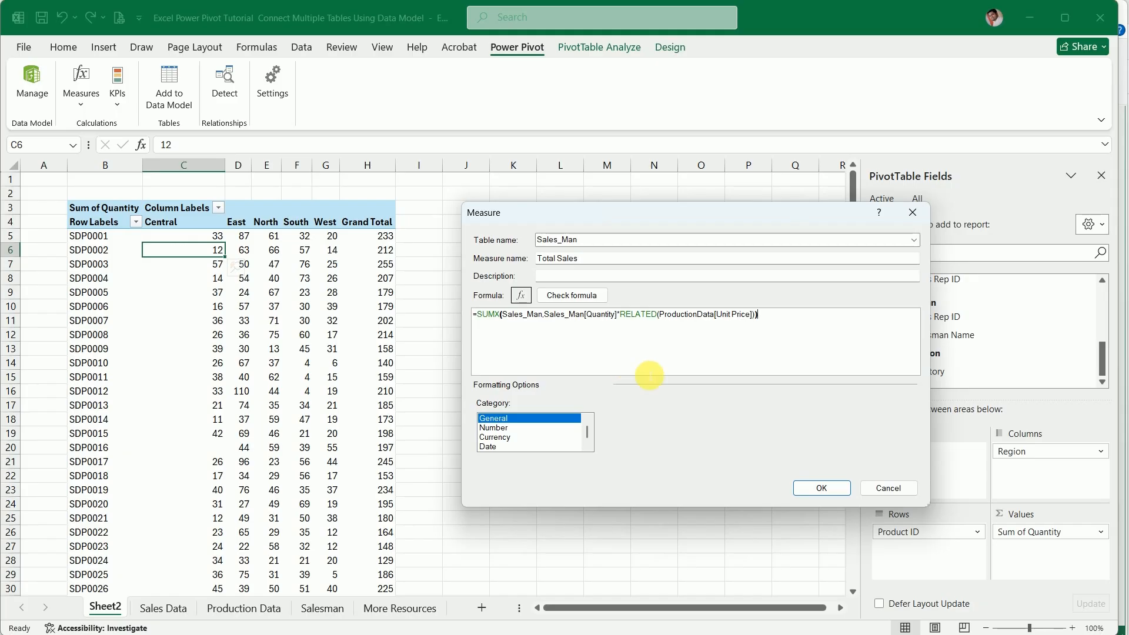
{"action": "left_click", "coordinate": [823, 486]}
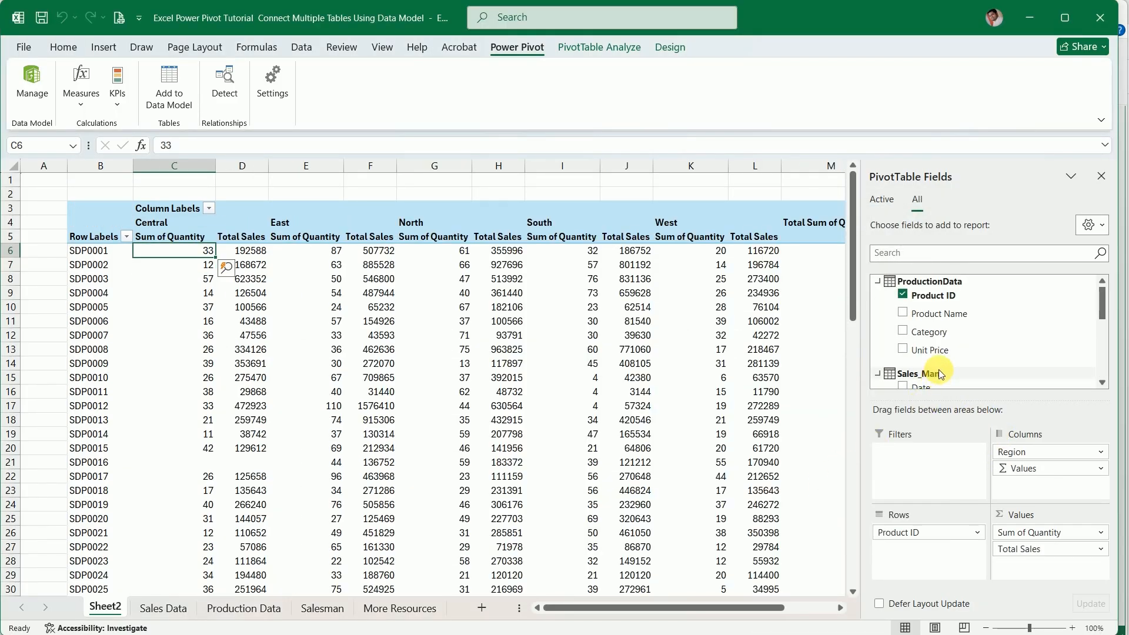
Remove all value fields and the Region column field from the PivotTable, keeping Product ID in the rows
{"action": "scroll", "coordinate": [937, 366], "scroll_direction": "down", "scroll_amount": 2}
{"action": "scroll", "coordinate": [937, 366], "scroll_direction": "down", "scroll_amount": 1}
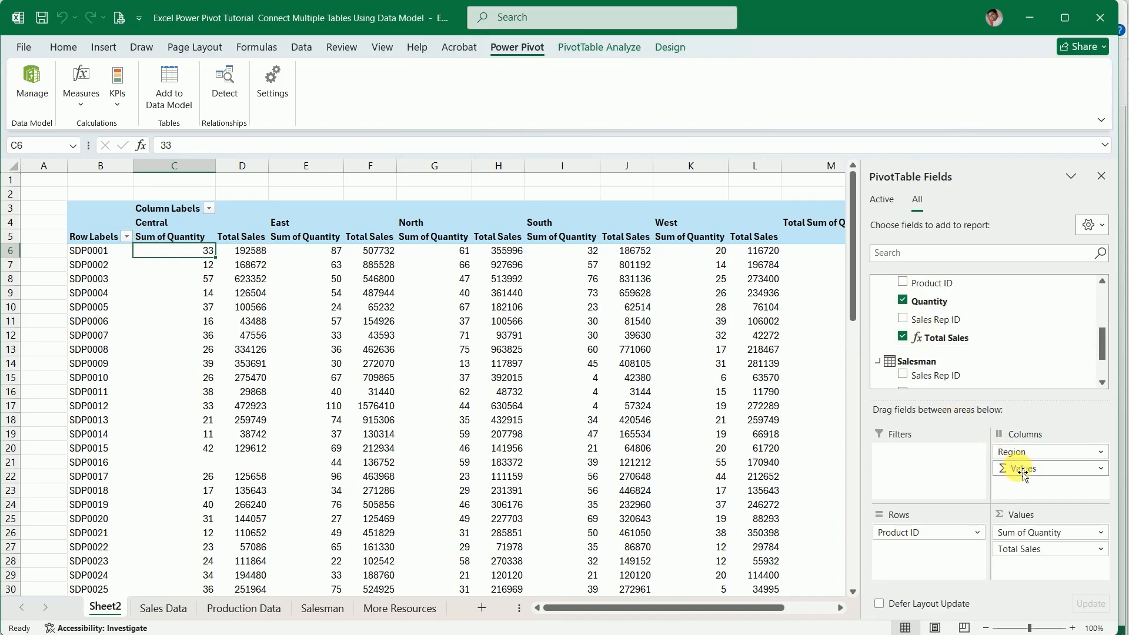
{"action": "left_click_drag", "start_coordinate": [1022, 470], "coordinate": [841, 486]}
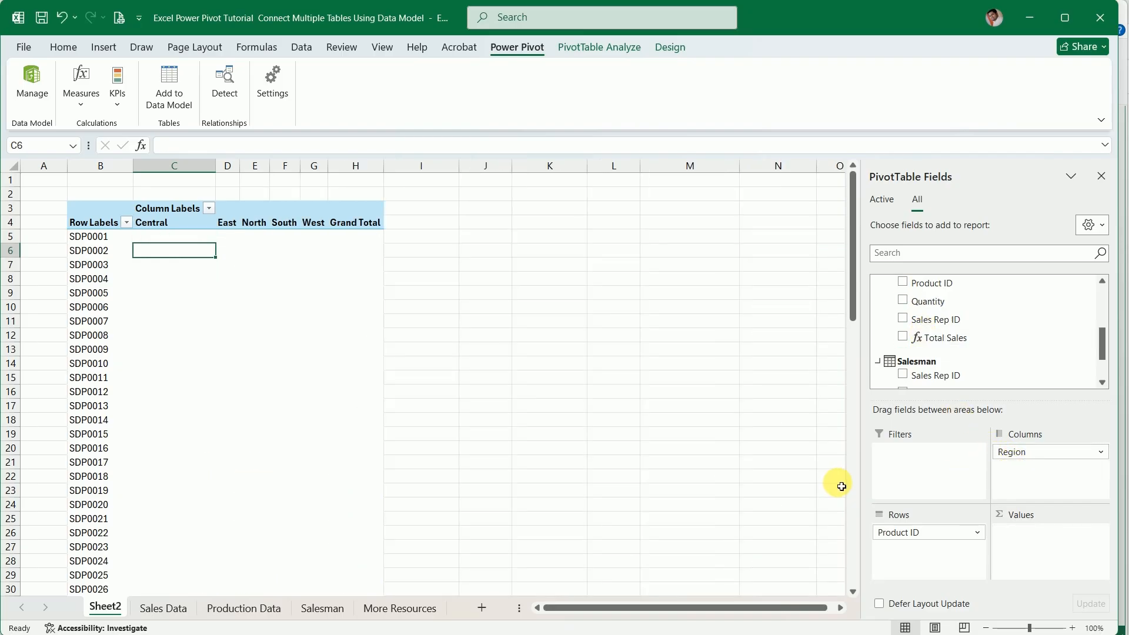
{"action": "left_click_drag", "start_coordinate": [1012, 453], "coordinate": [802, 461]}
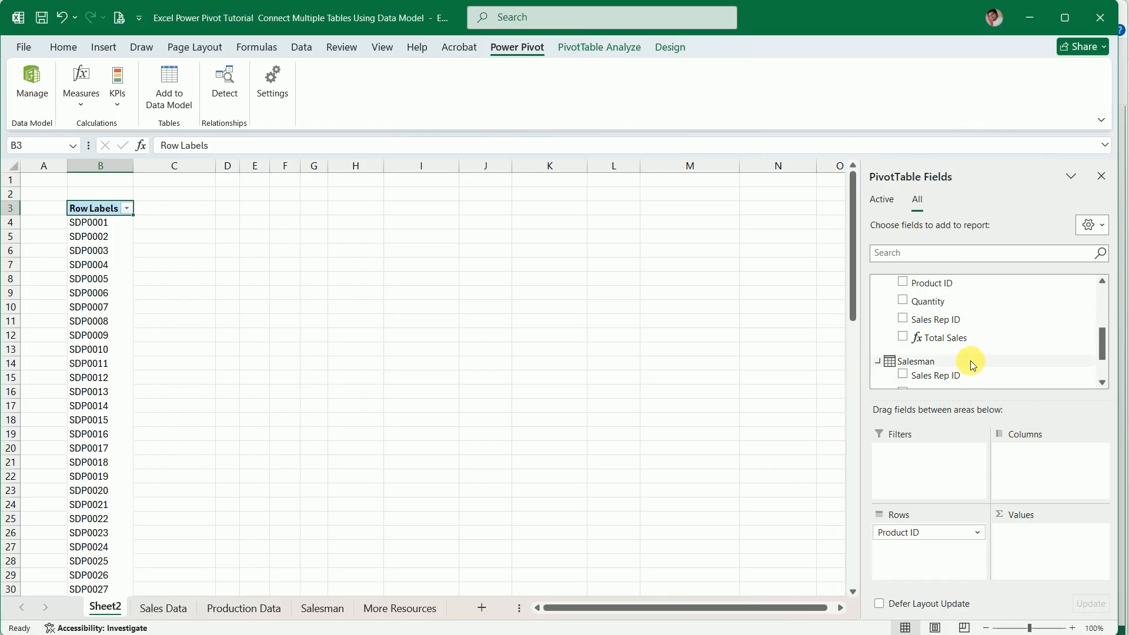
Add Quantity and Total Sales from Sales_Man to the PivotTable values, and take Quantity back out
{"action": "scroll", "coordinate": [938, 360], "scroll_direction": "down", "scroll_amount": 3}
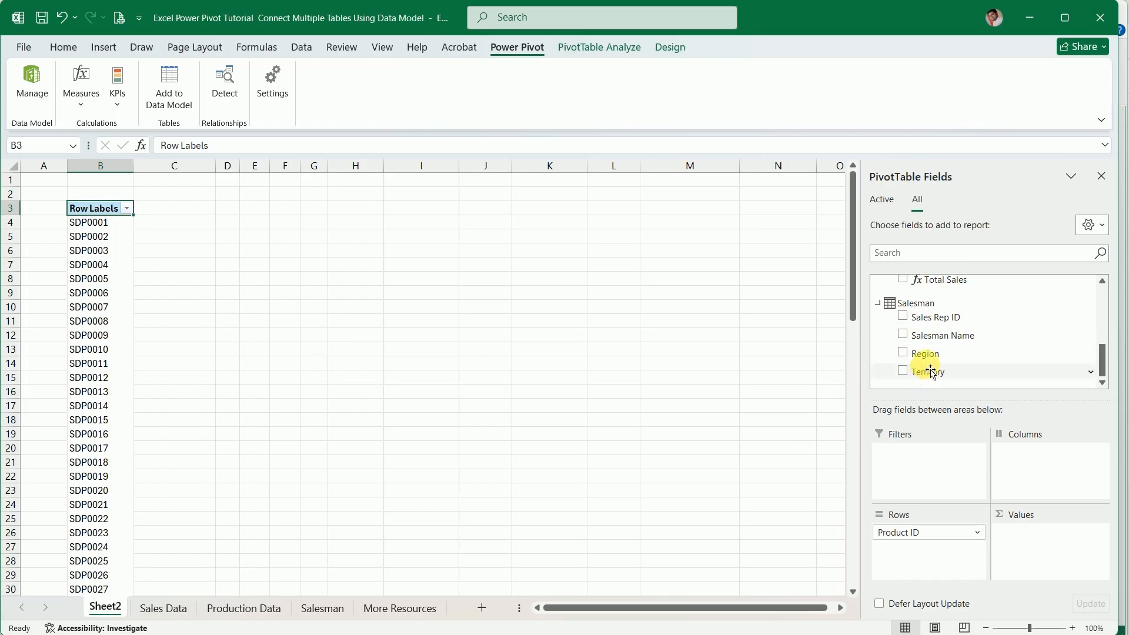
{"action": "scroll", "coordinate": [923, 364], "scroll_direction": "up", "scroll_amount": 4}
{"action": "left_click_drag", "start_coordinate": [927, 314], "coordinate": [1020, 539]}
{"action": "left_click_drag", "start_coordinate": [946, 338], "coordinate": [1068, 562]}
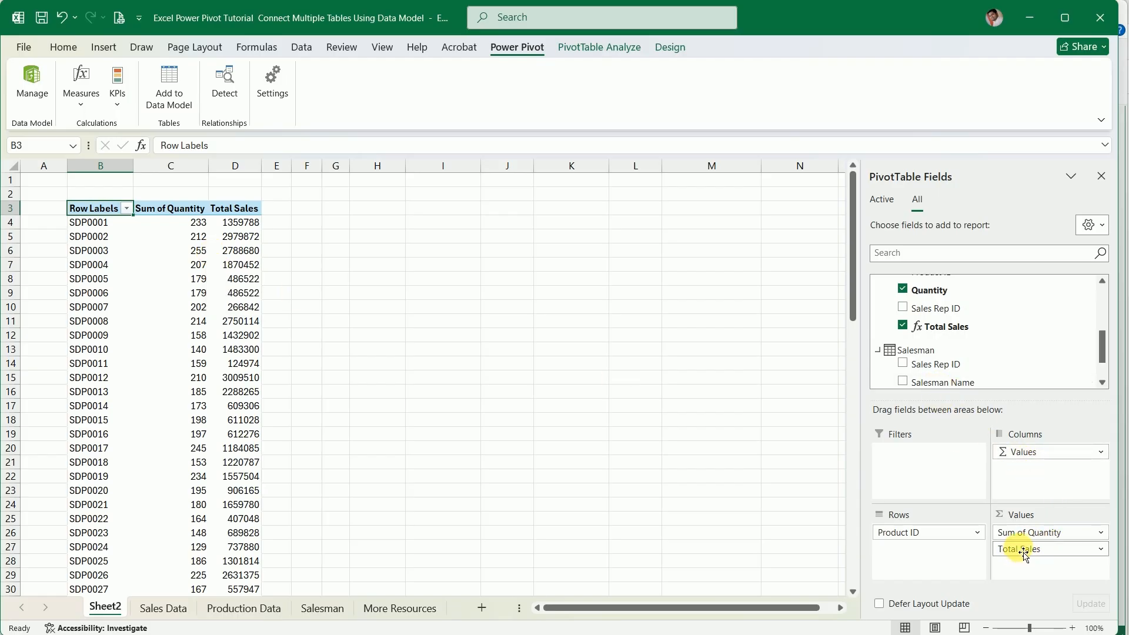
{"action": "left_click_drag", "start_coordinate": [1022, 533], "coordinate": [746, 506]}
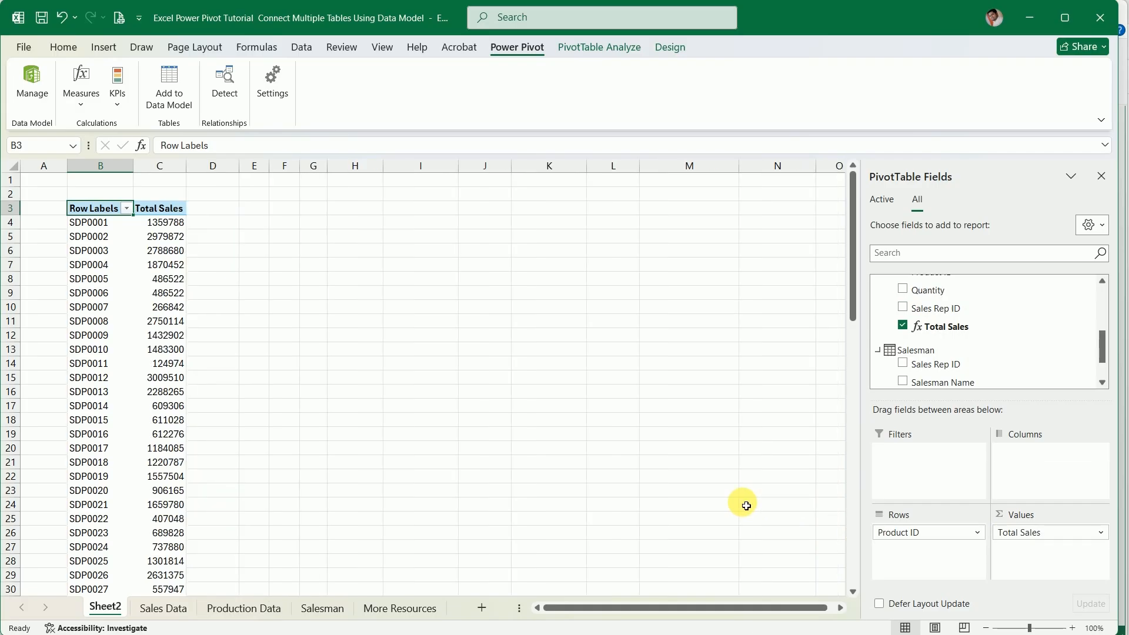
Add the Territory field from Salesman to the PivotTable columns and look across the territories
{"action": "scroll", "coordinate": [943, 371], "scroll_direction": "up", "scroll_amount": 1}
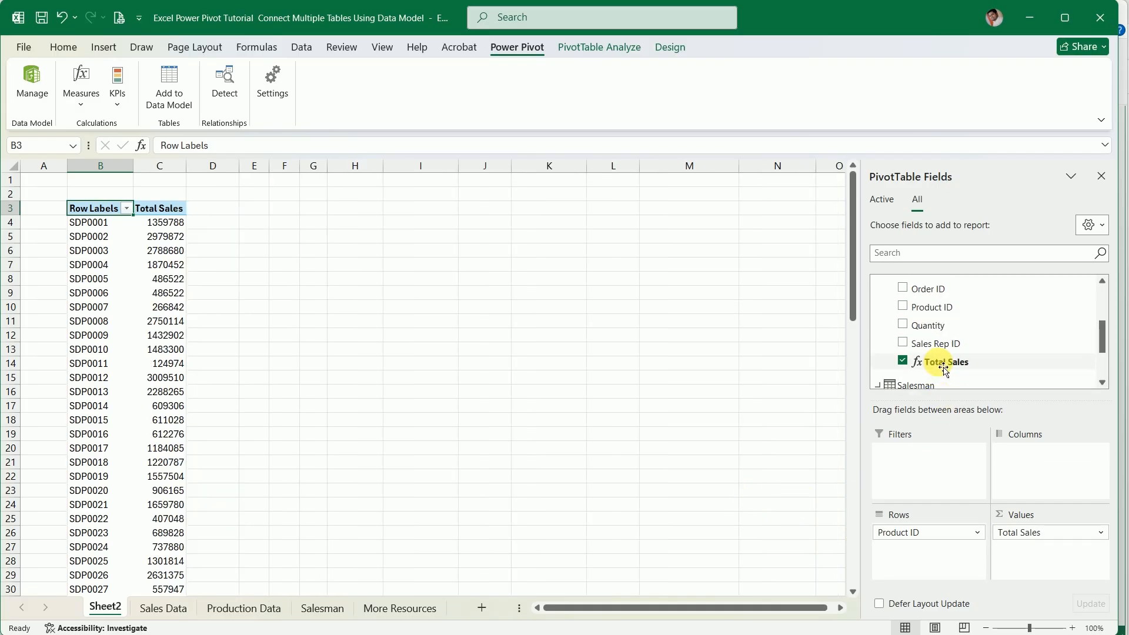
{"action": "scroll", "coordinate": [943, 369], "scroll_direction": "up", "scroll_amount": 1}
{"action": "scroll", "coordinate": [941, 372], "scroll_direction": "down", "scroll_amount": 3}
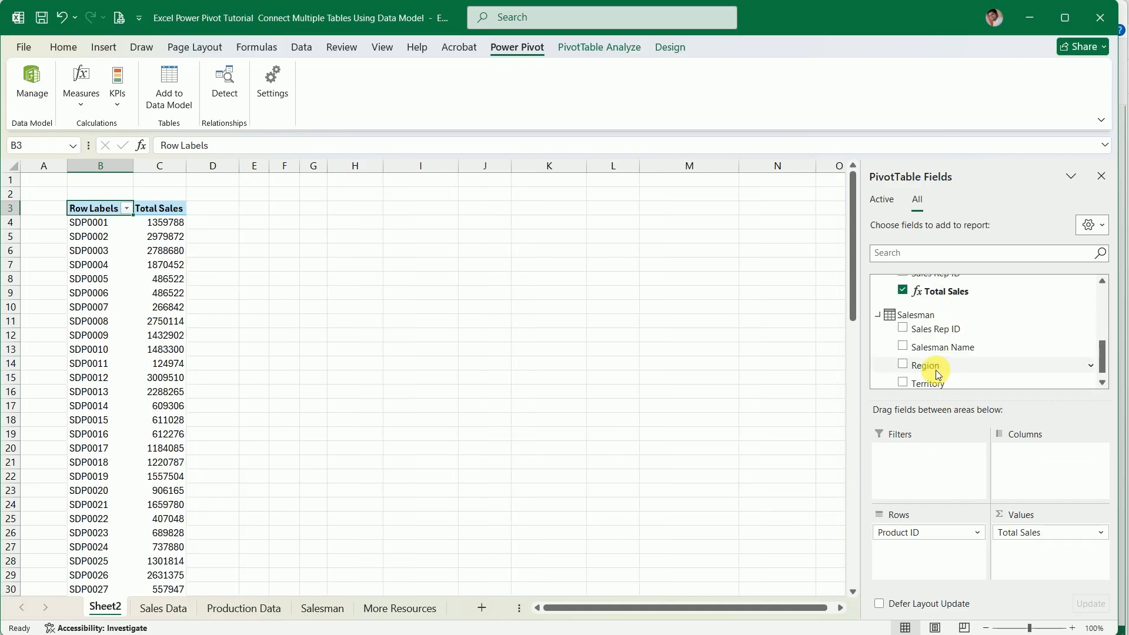
{"action": "left_click_drag", "start_coordinate": [932, 381], "coordinate": [1042, 465]}
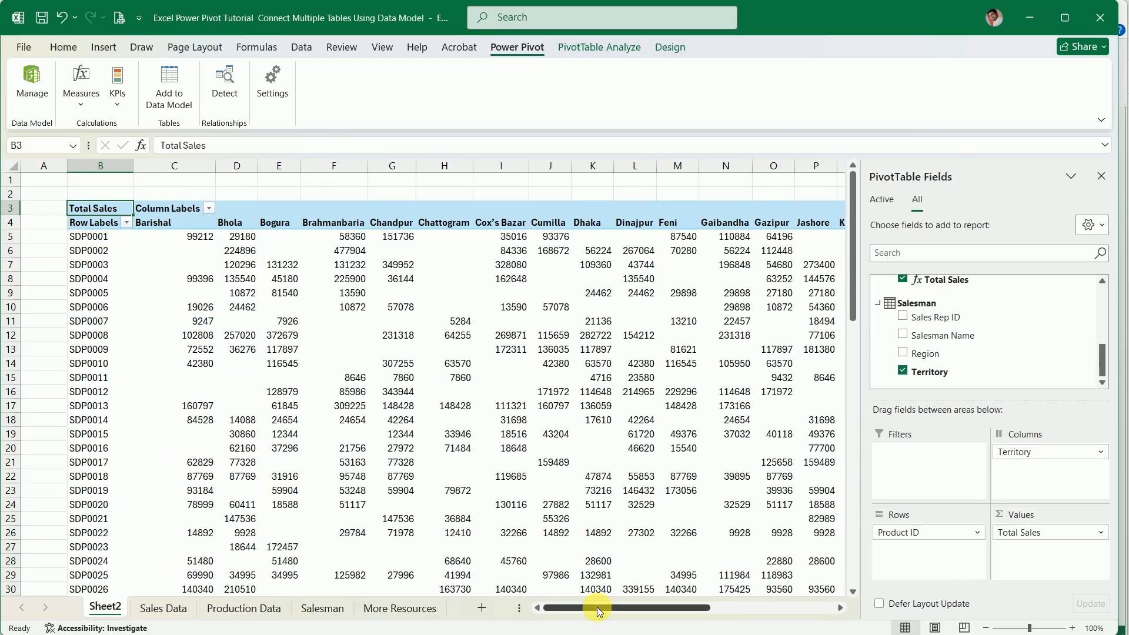
{"action": "mouse_move", "coordinate": [597, 607]}
{"action": "left_mouse_down"}
{"action": "mouse_move", "coordinate": [750, 605]}
{"action": "mouse_move", "coordinate": [609, 598]}
{"action": "left_mouse_up"}
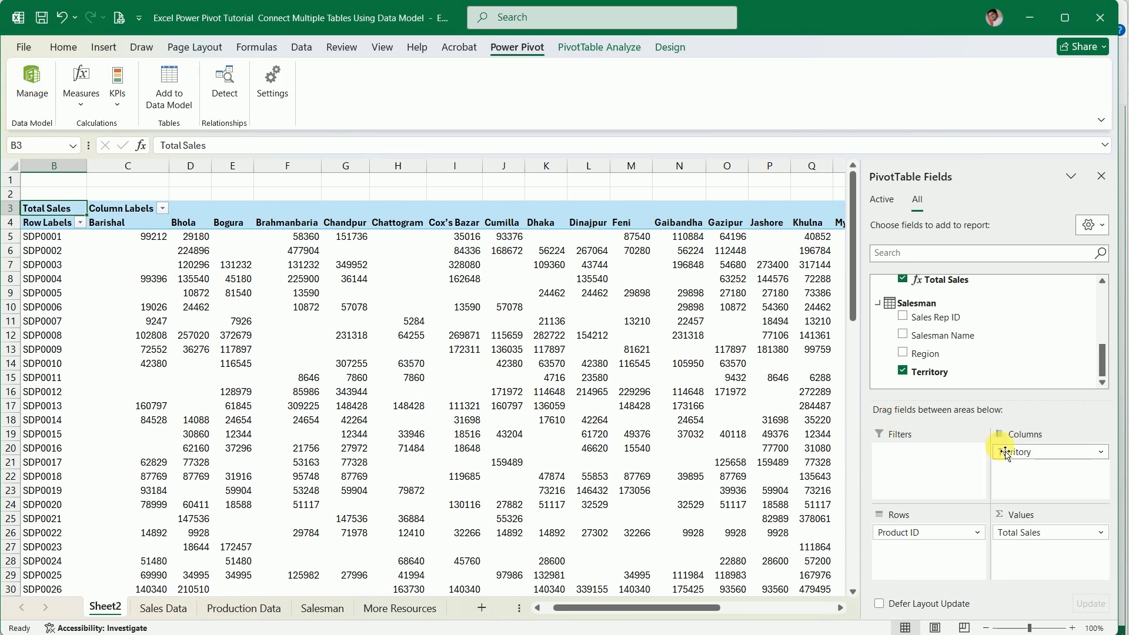
Replace Territory with the Salesman table's Region field in the PivotTable columns
{"action": "left_click_drag", "start_coordinate": [854, 466], "coordinate": [731, 461]}
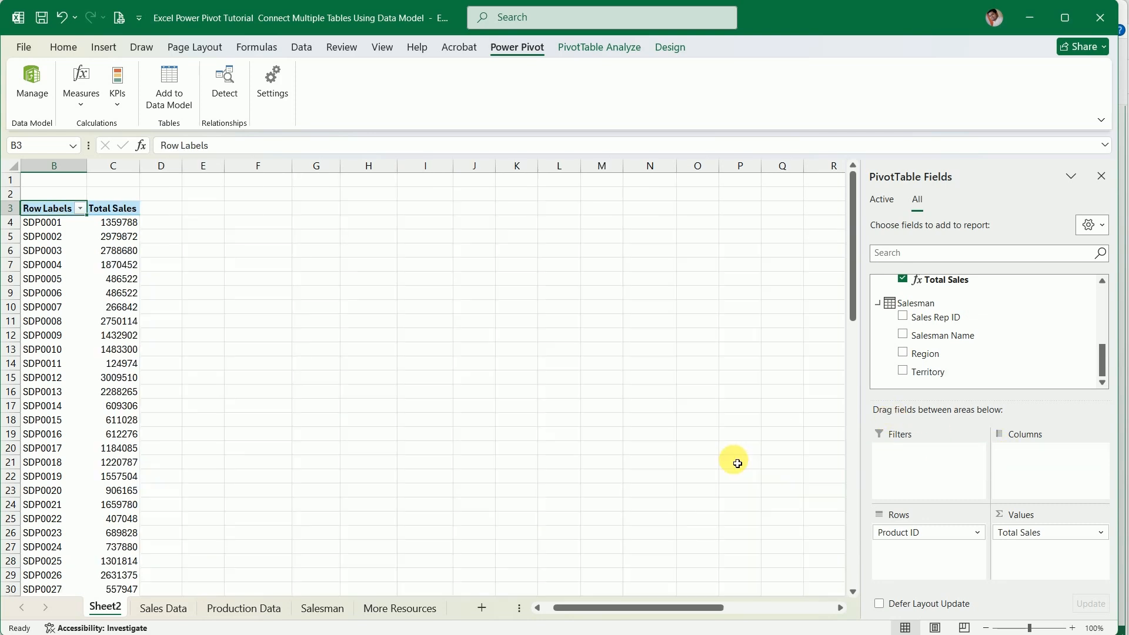
{"action": "left_click_drag", "start_coordinate": [916, 353], "coordinate": [1044, 468]}
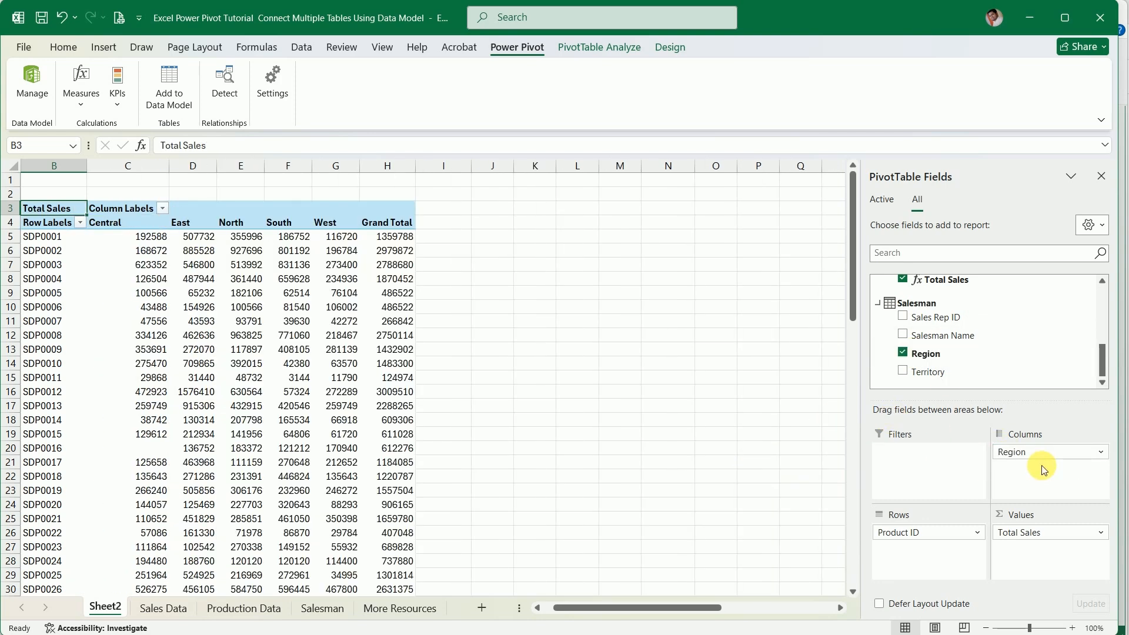
Format all of the PivotTable's sales values as Number with a 1000 separator and no decimal places
{"action": "left_click_drag", "start_coordinate": [151, 236], "coordinate": [416, 568]}
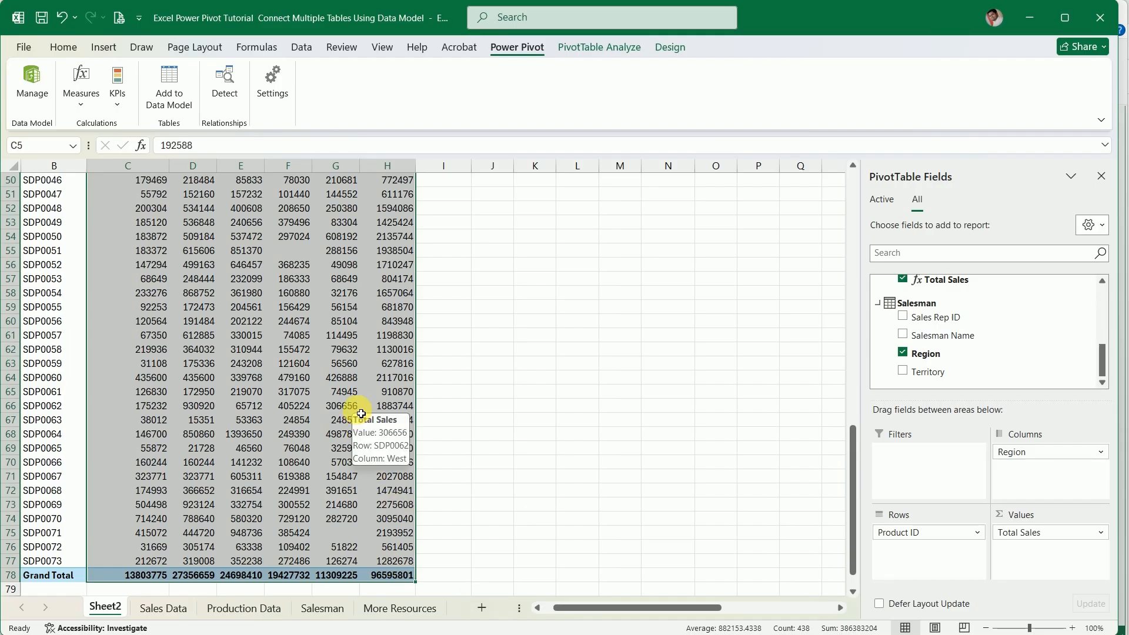
{"action": "key", "text": "ctrl+1"}
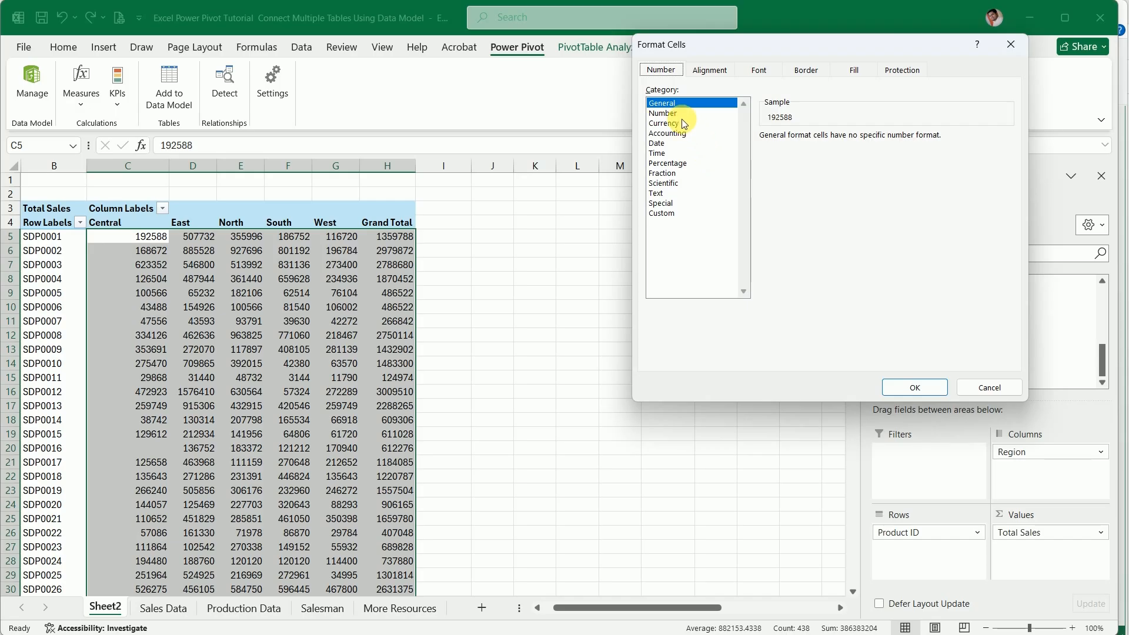
{"action": "left_click", "coordinate": [664, 113]}
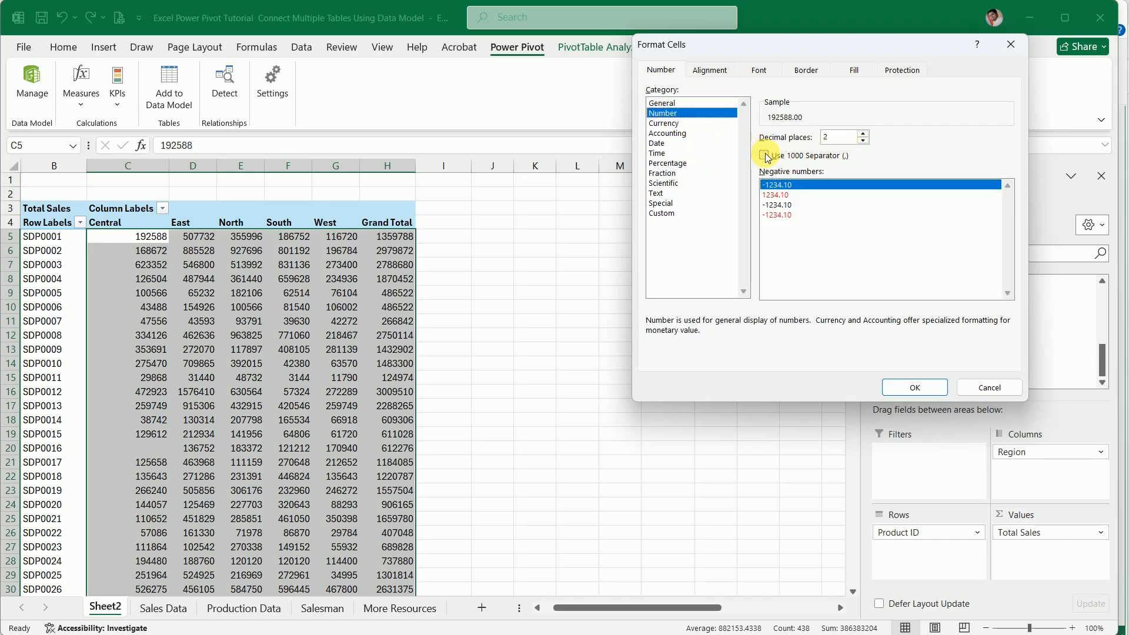
{"action": "left_click", "coordinate": [765, 156]}
{"action": "left_click", "coordinate": [910, 388]}
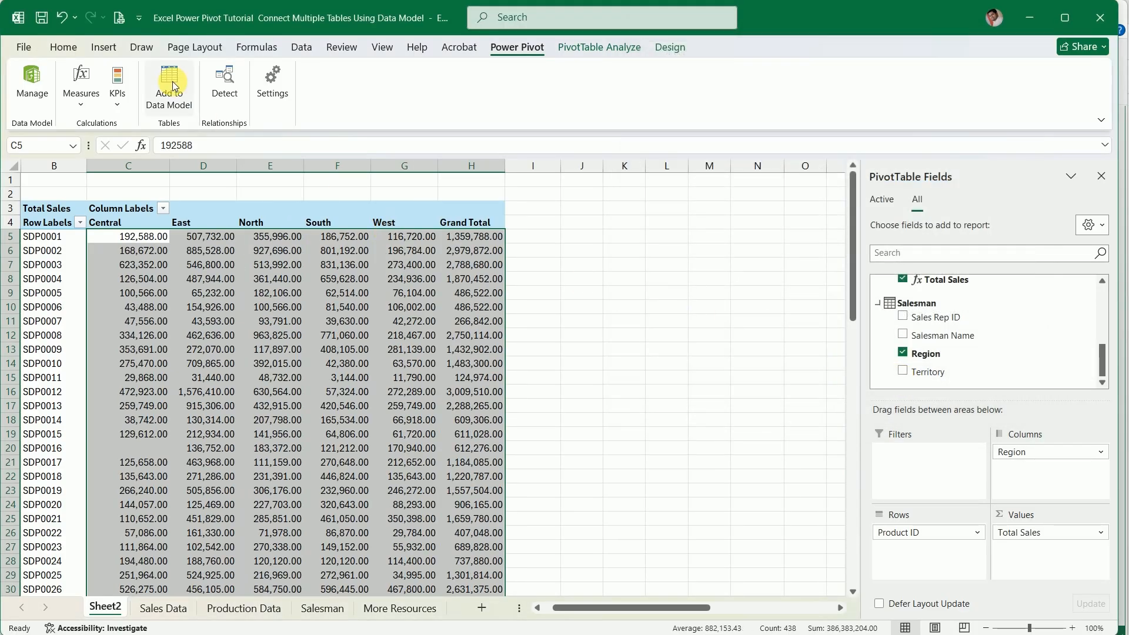
{"action": "left_click", "coordinate": [64, 47]}
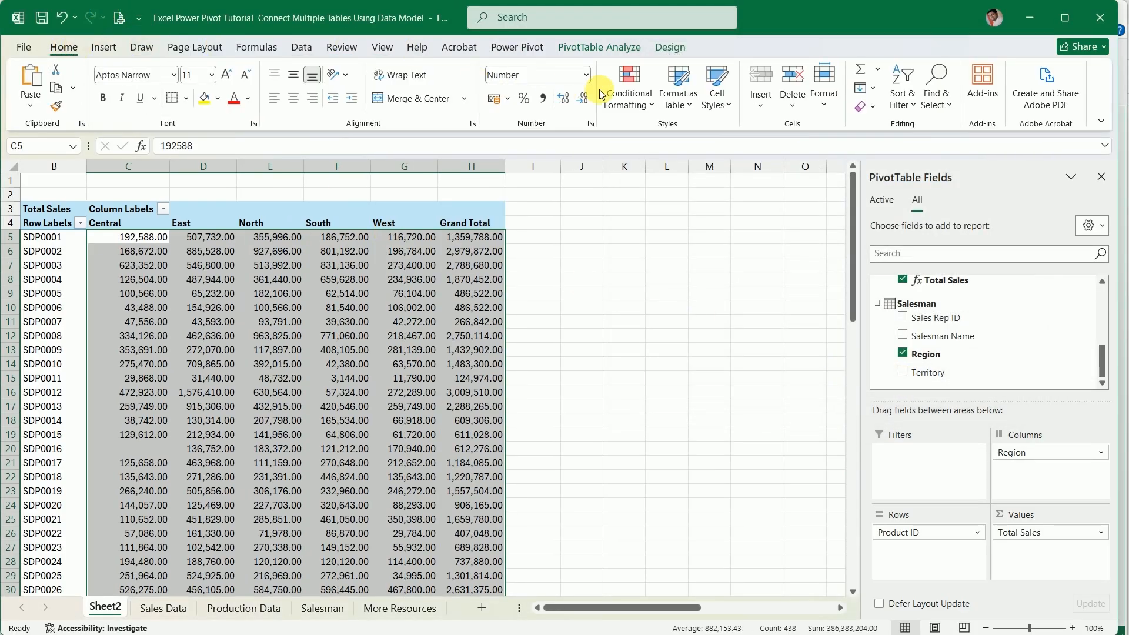
{"action": "left_click", "coordinate": [581, 102]}
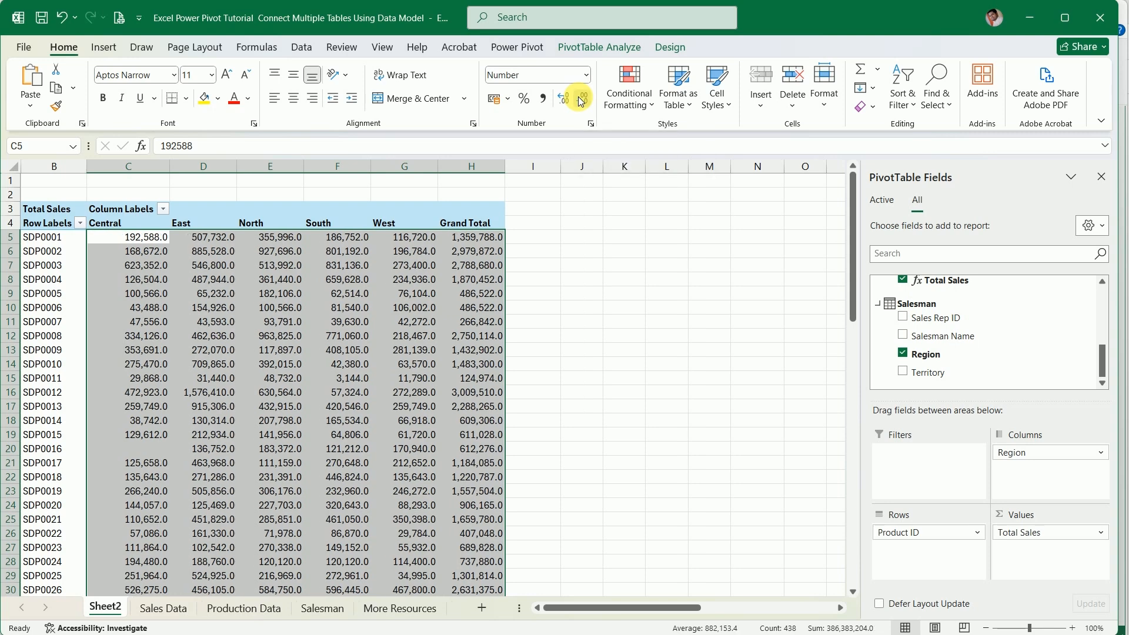
{"action": "left_click", "coordinate": [581, 101]}
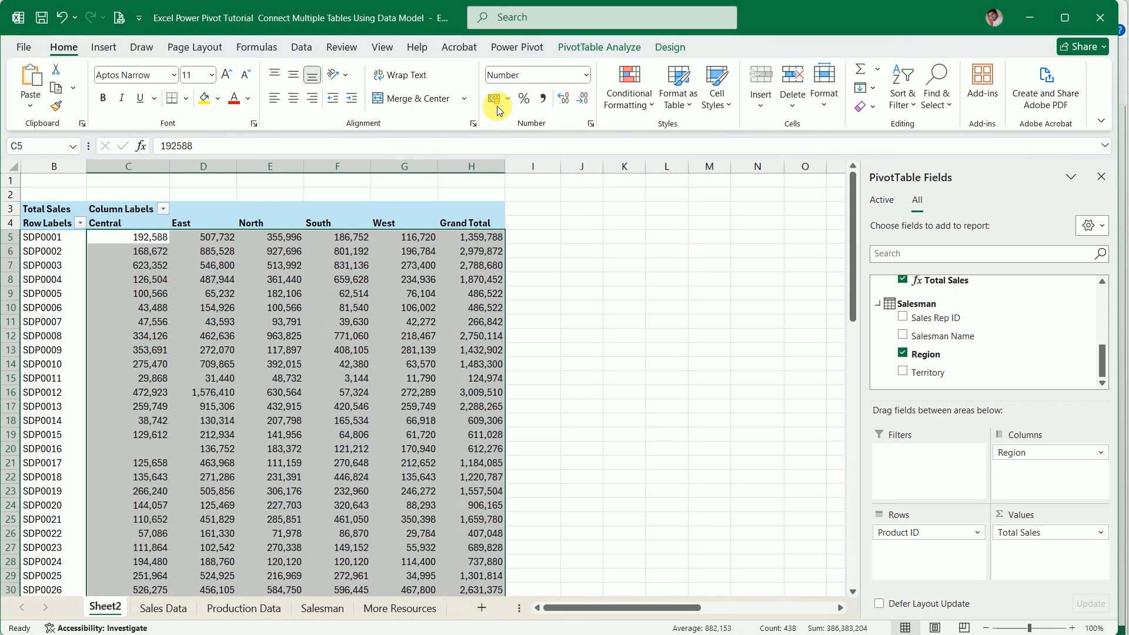
Centre the PivotTable's sales values horizontally and look over the formatted rows down to the end and back
{"action": "left_click", "coordinate": [294, 98]}
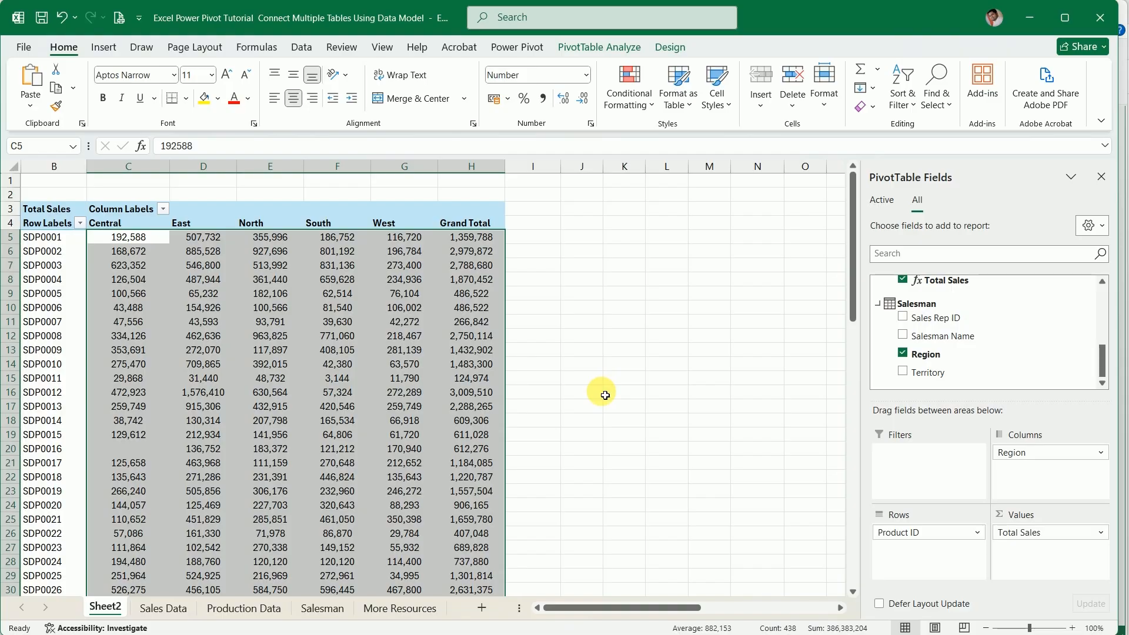
{"action": "scroll", "coordinate": [603, 394], "scroll_direction": "down", "scroll_amount": 1}
{"action": "left_click", "coordinate": [621, 378]}
{"action": "scroll", "coordinate": [406, 418], "scroll_direction": "down", "scroll_amount": 7}
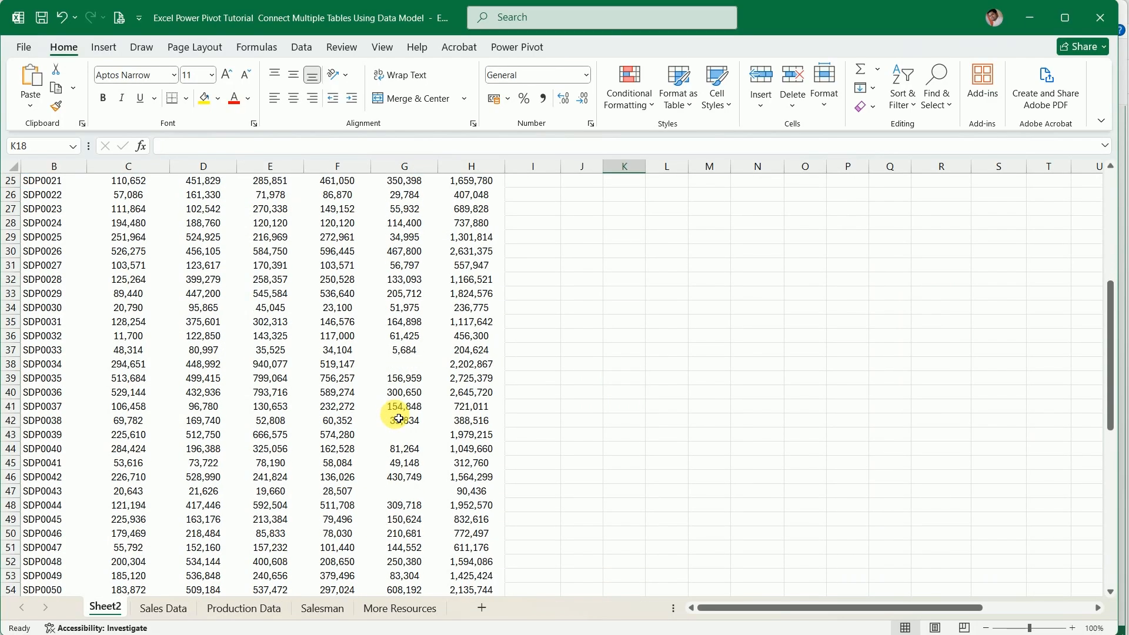
{"action": "scroll", "coordinate": [400, 418], "scroll_direction": "down", "scroll_amount": 13}
{"action": "scroll", "coordinate": [406, 419], "scroll_direction": "up", "scroll_amount": 6}
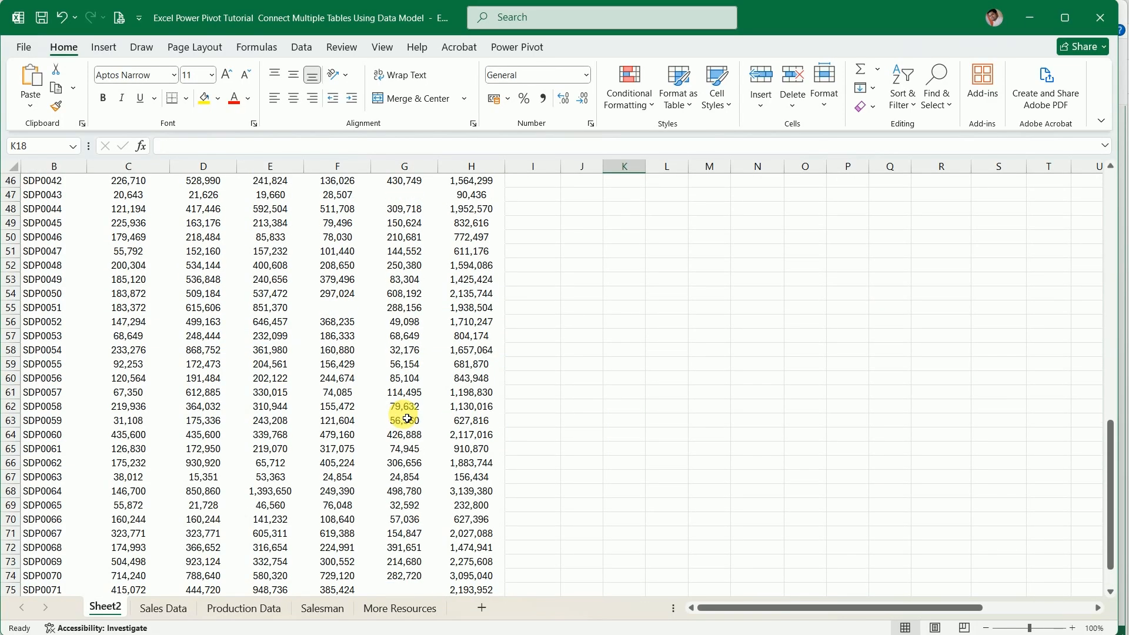
{"action": "scroll", "coordinate": [407, 419], "scroll_direction": "up", "scroll_amount": 15}
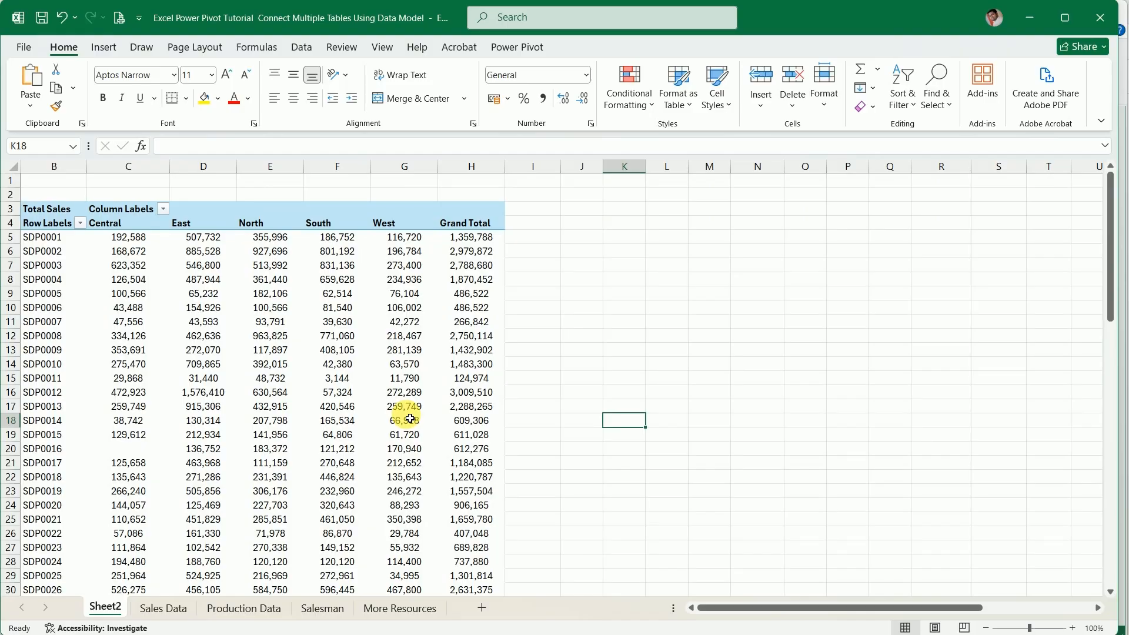
Move Region from the PivotTable columns to the filters and add Quantity from Sales_Man to the values above Total Sales
{"action": "left_click", "coordinate": [356, 299]}
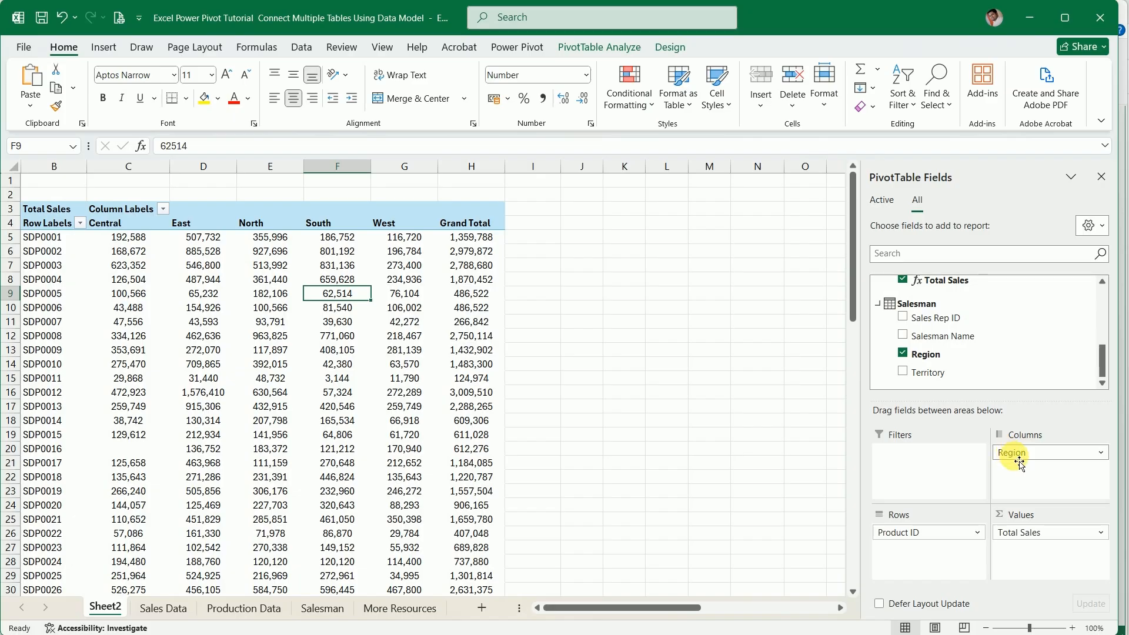
{"action": "left_click_drag", "start_coordinate": [1016, 459], "coordinate": [936, 453]}
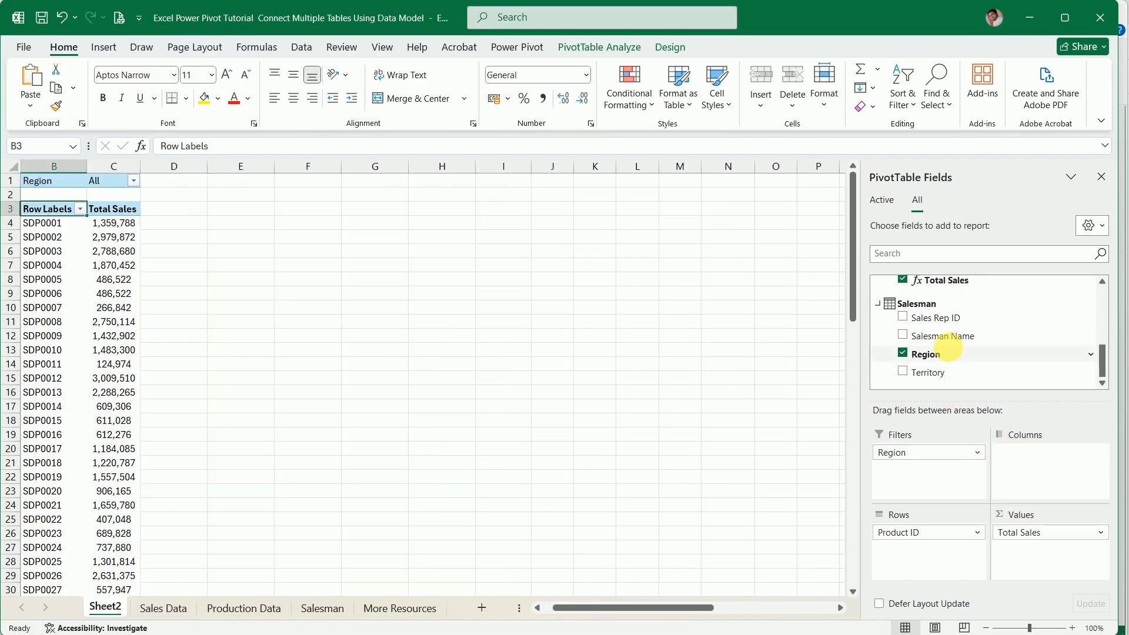
{"action": "scroll", "coordinate": [952, 355], "scroll_direction": "up", "scroll_amount": 3}
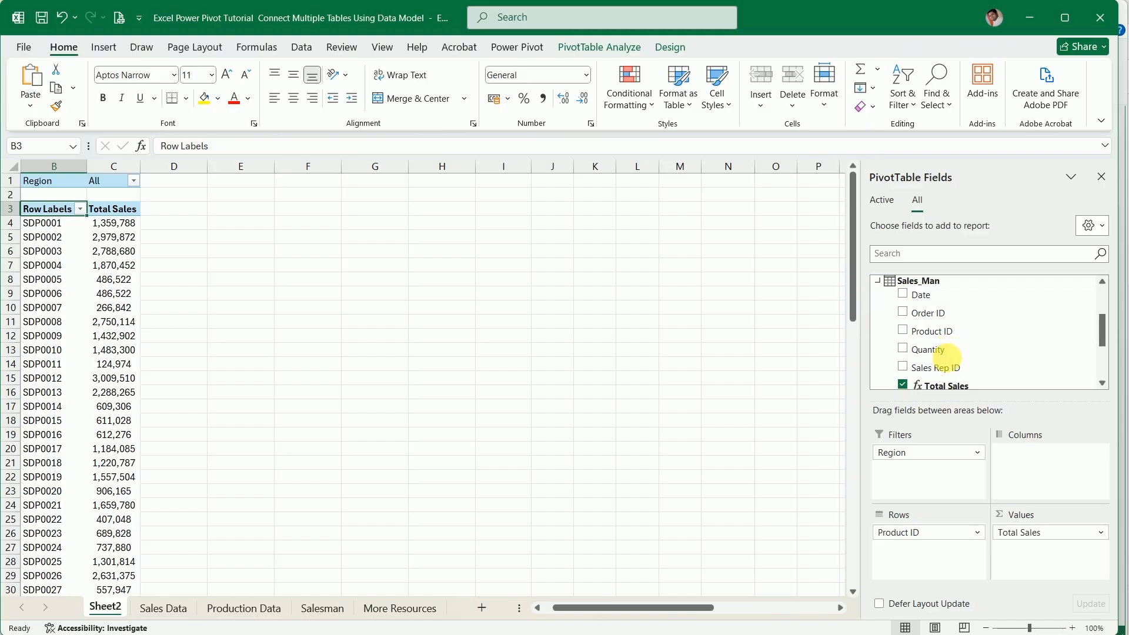
{"action": "left_click_drag", "start_coordinate": [922, 357], "coordinate": [1057, 537]}
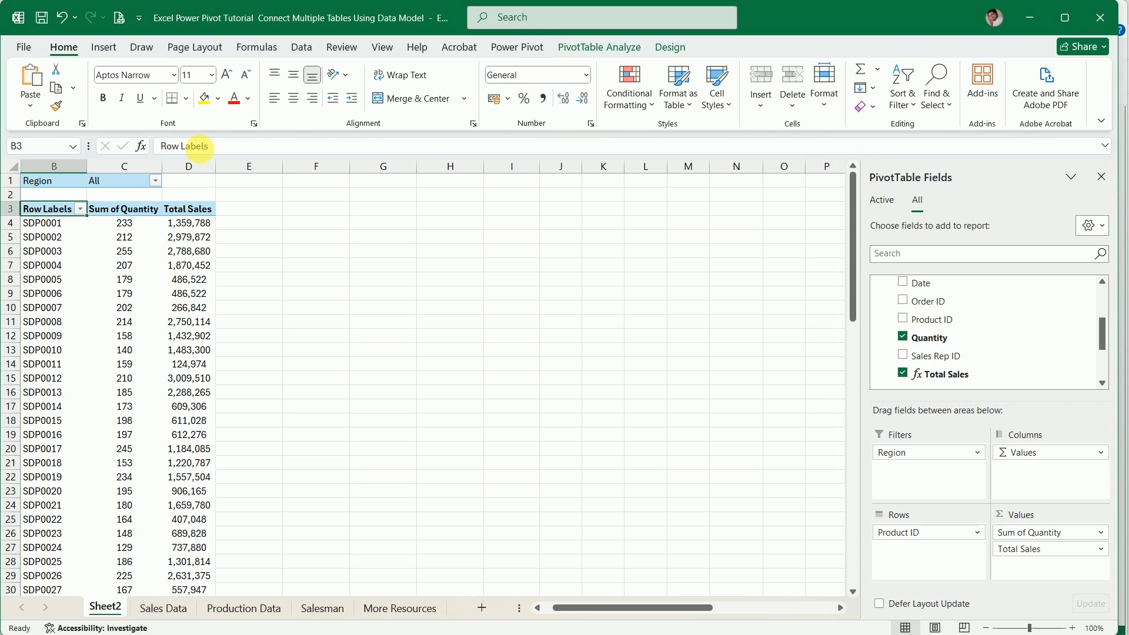
Filter the PivotTable by Region to show only Central
{"action": "left_click", "coordinate": [155, 180]}
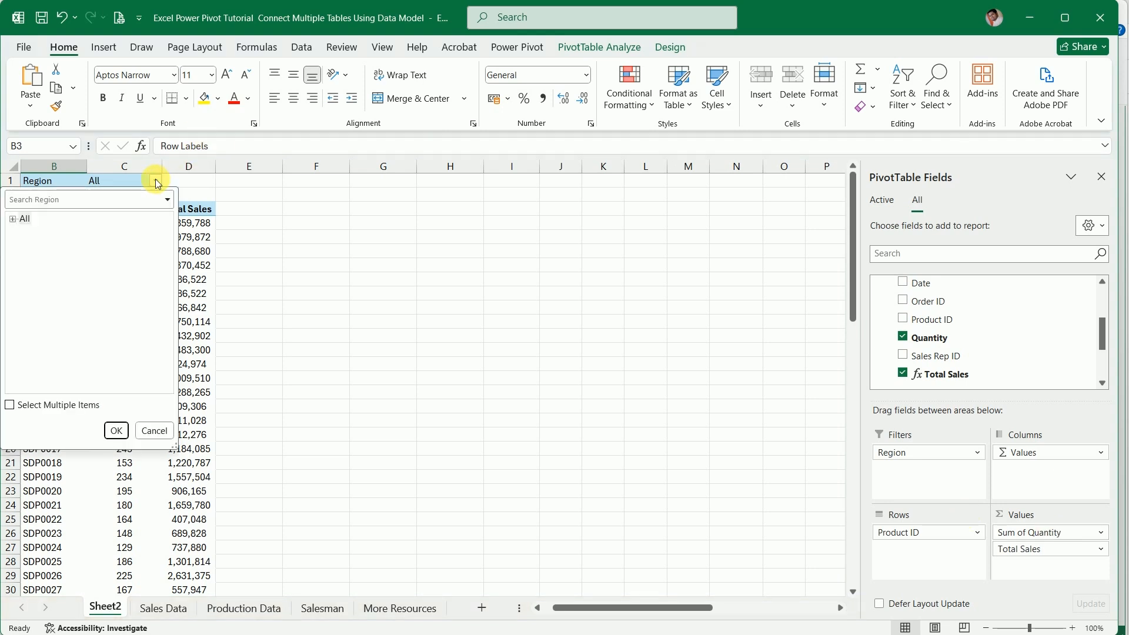
{"action": "left_click", "coordinate": [156, 182]}
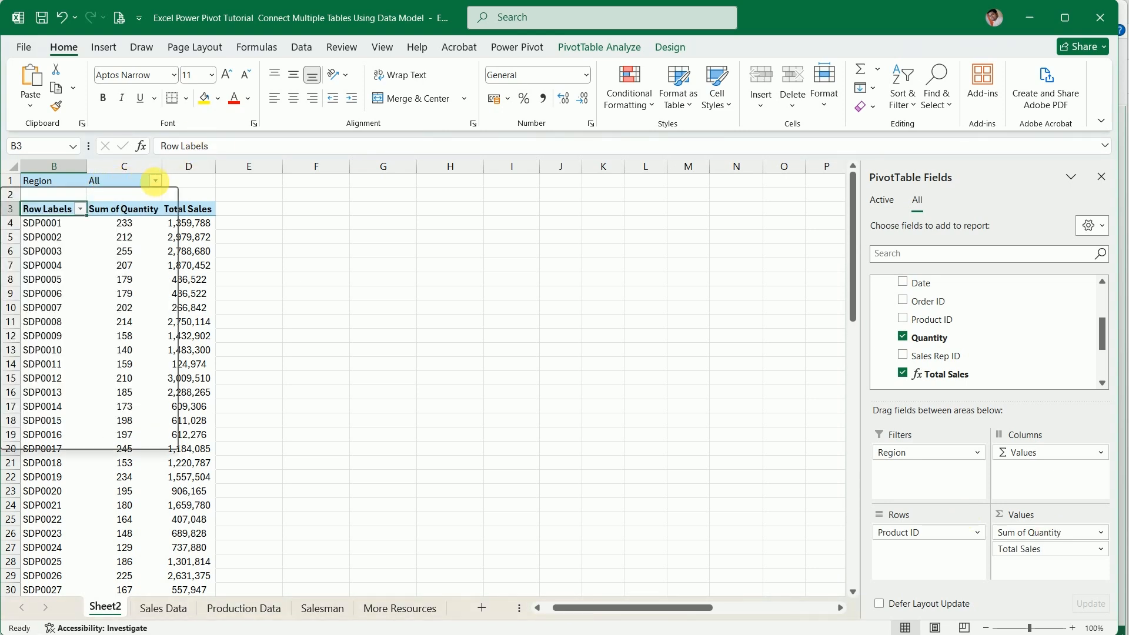
{"action": "left_click", "coordinate": [156, 181]}
{"action": "left_click", "coordinate": [12, 220]}
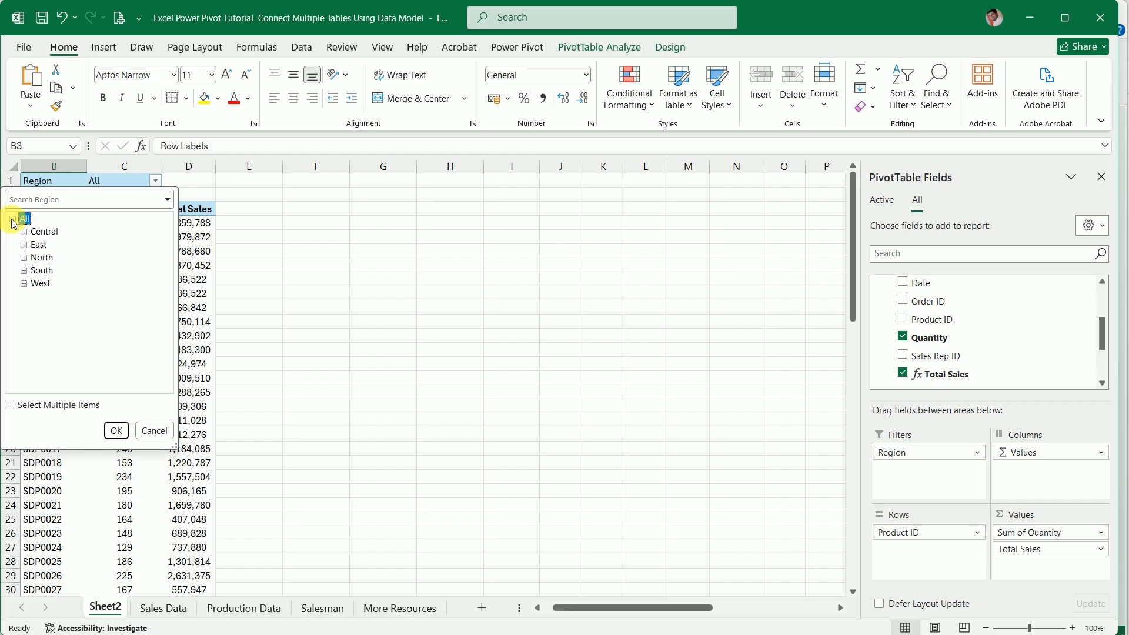
{"action": "left_click", "coordinate": [44, 232]}
{"action": "left_click", "coordinate": [117, 431]}
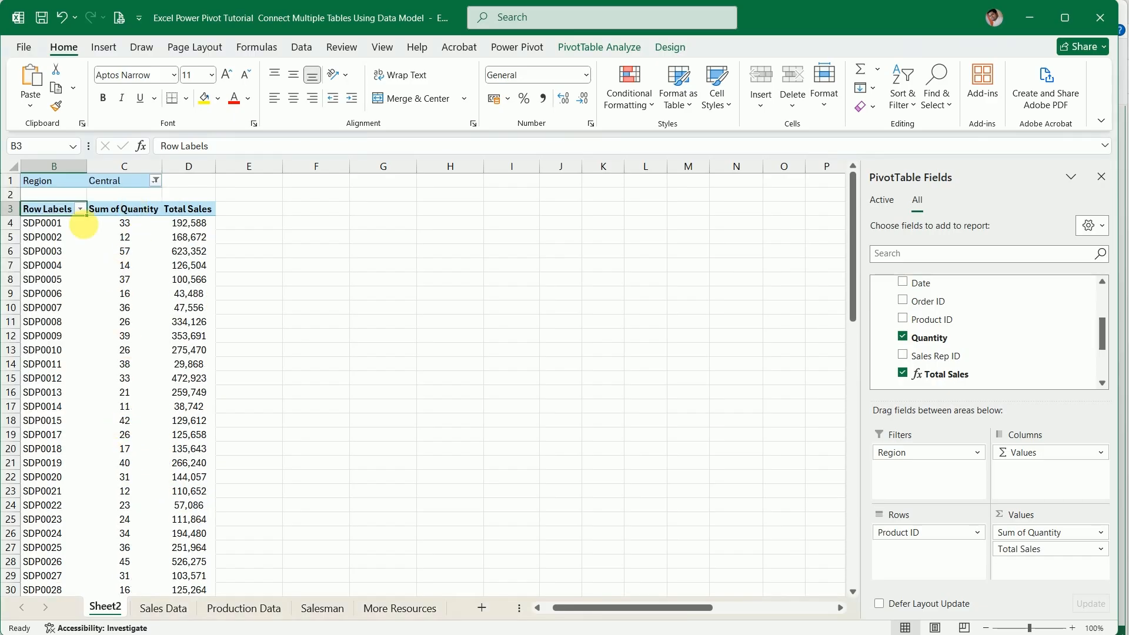
Change the PivotTable's Region filter to South
{"action": "left_click", "coordinate": [156, 181]}
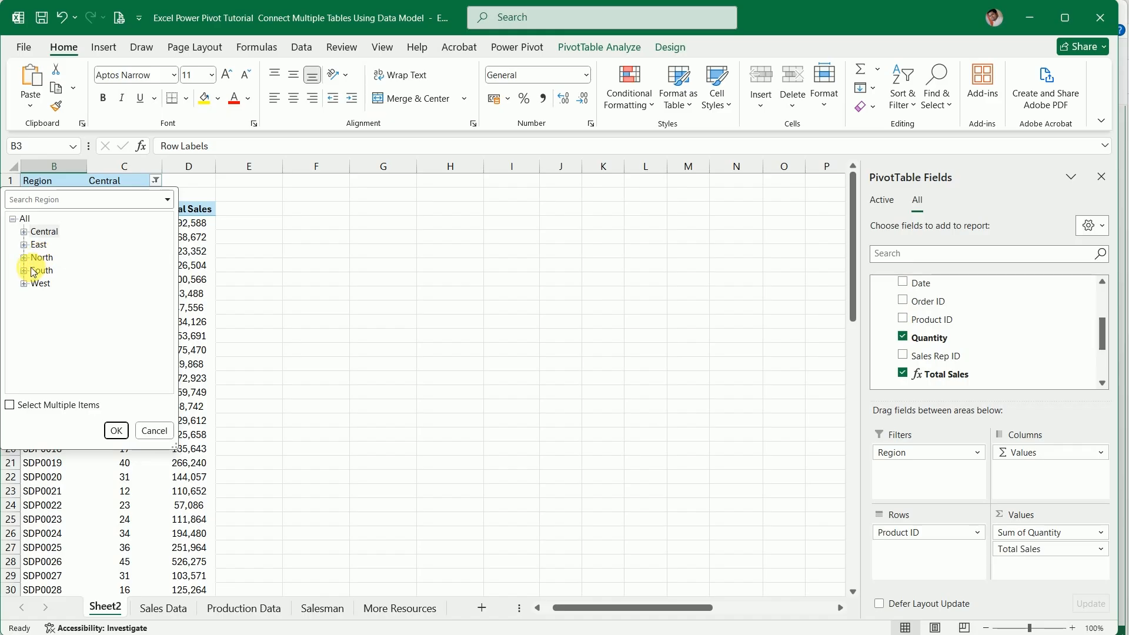
{"action": "left_click", "coordinate": [32, 271]}
{"action": "left_click", "coordinate": [113, 432]}
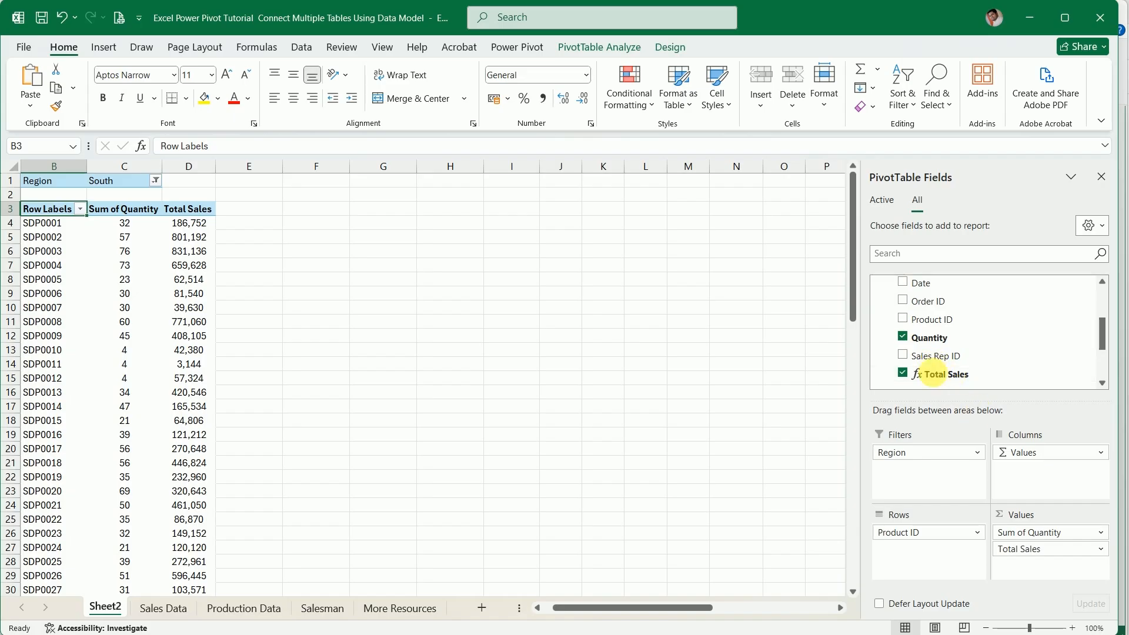
Add the Salesman table's Territory field to the PivotTable filters and remove Region from them
{"action": "scroll", "coordinate": [928, 351], "scroll_direction": "up", "scroll_amount": 2}
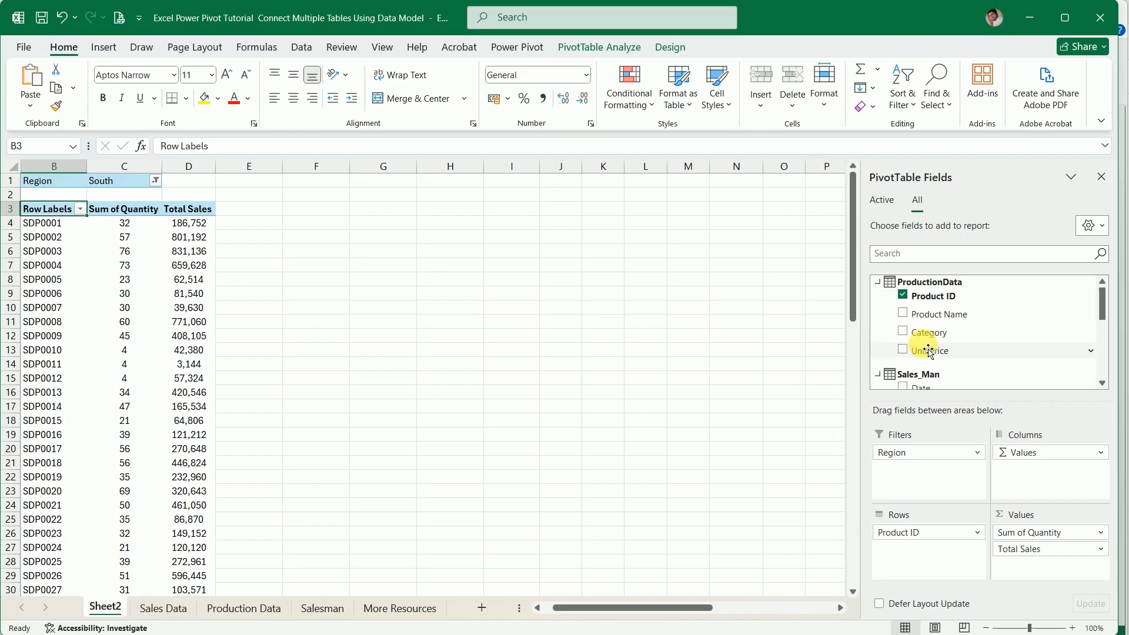
{"action": "scroll", "coordinate": [928, 351], "scroll_direction": "down", "scroll_amount": 4}
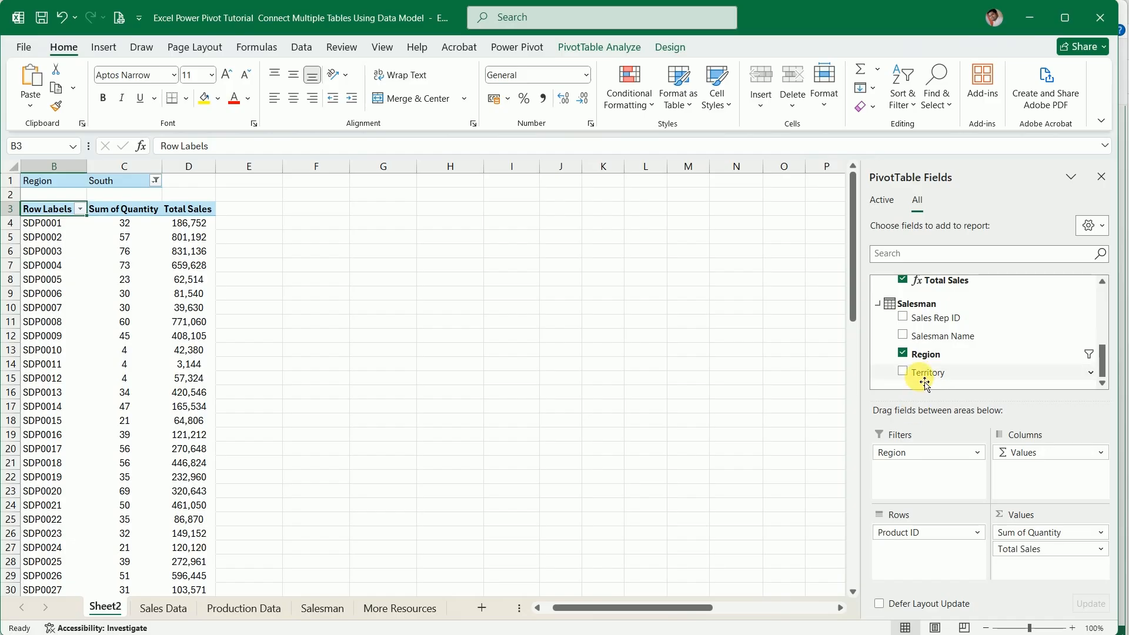
{"action": "left_click_drag", "start_coordinate": [924, 380], "coordinate": [914, 485]}
{"action": "left_click_drag", "start_coordinate": [811, 456], "coordinate": [761, 454]}
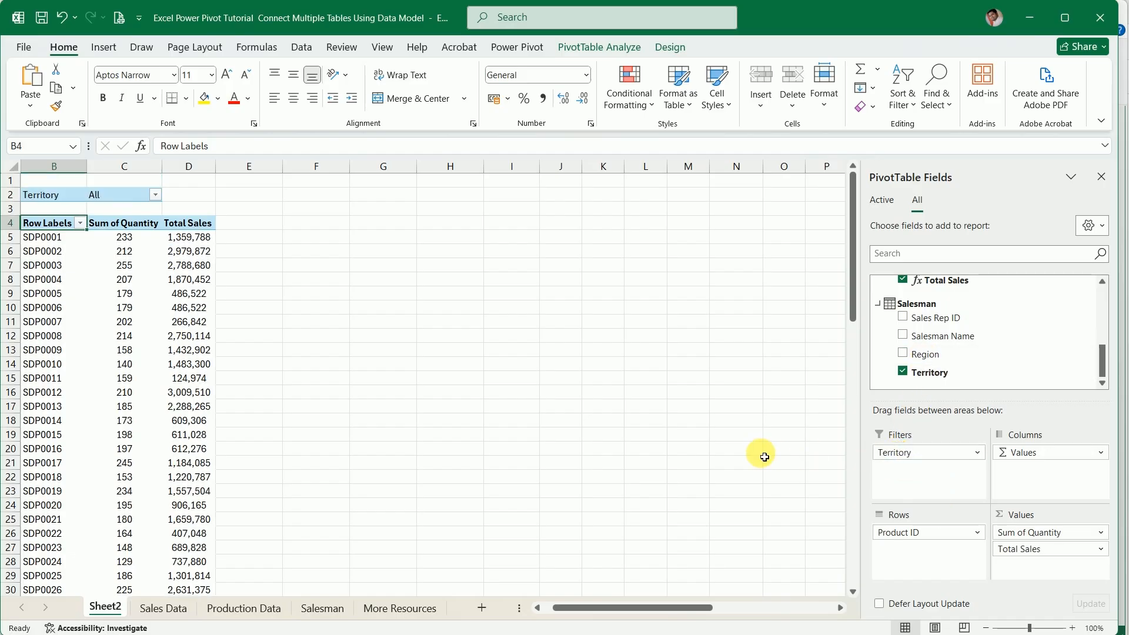
Filter the PivotTable by Territory to show only Chandpur and look through the filtered rows to the grand total
{"action": "left_click", "coordinate": [154, 195]}
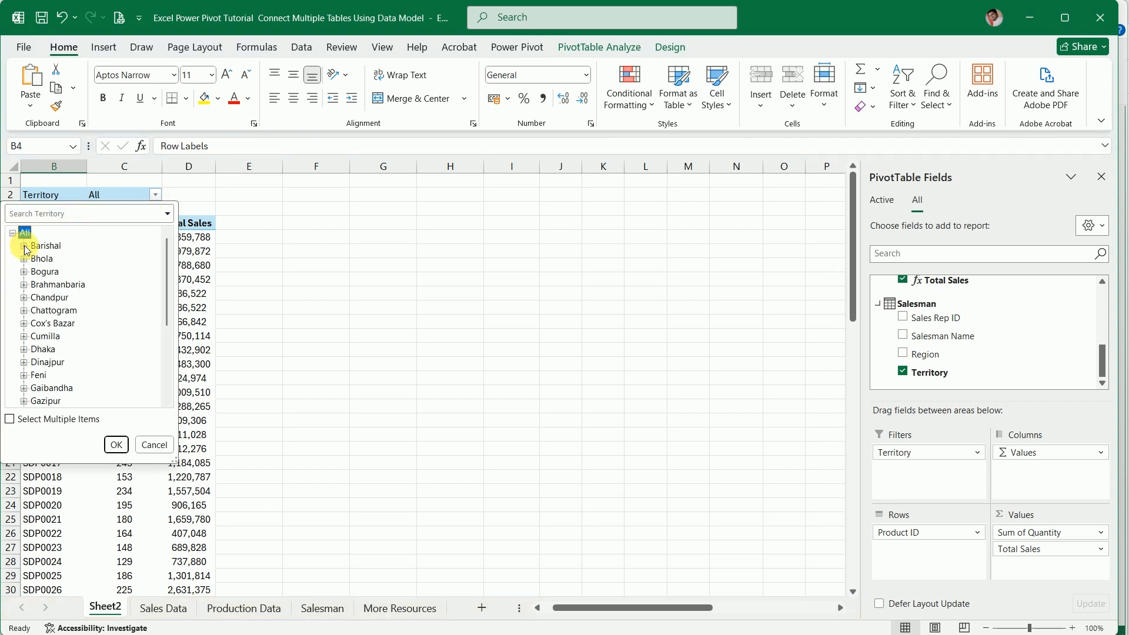
{"action": "left_click", "coordinate": [116, 444]}
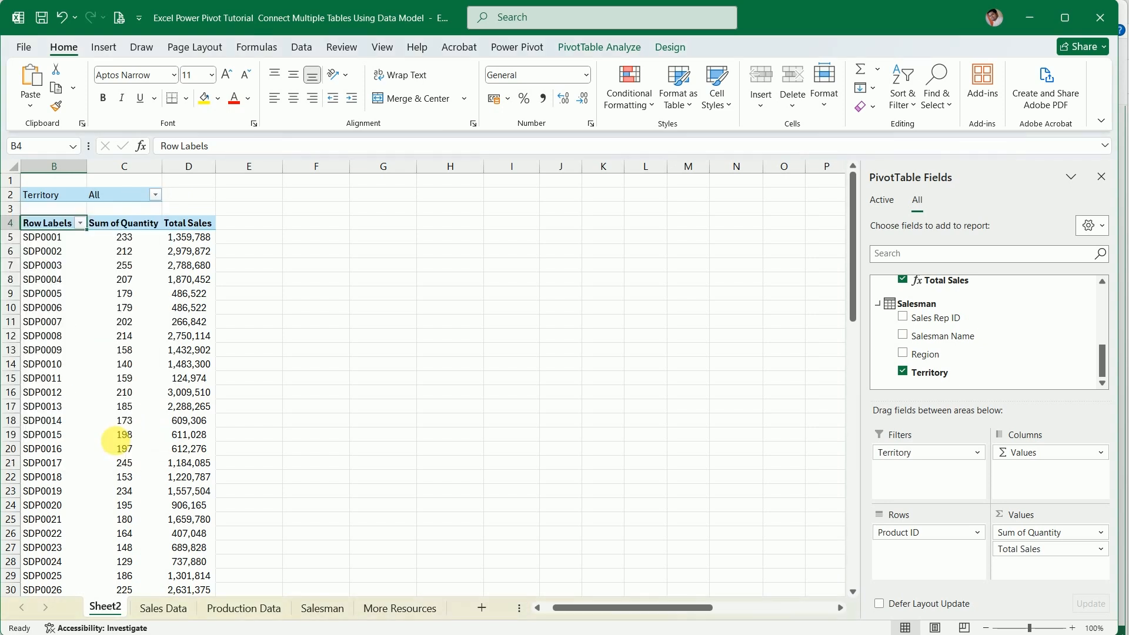
{"action": "left_click", "coordinate": [154, 195]}
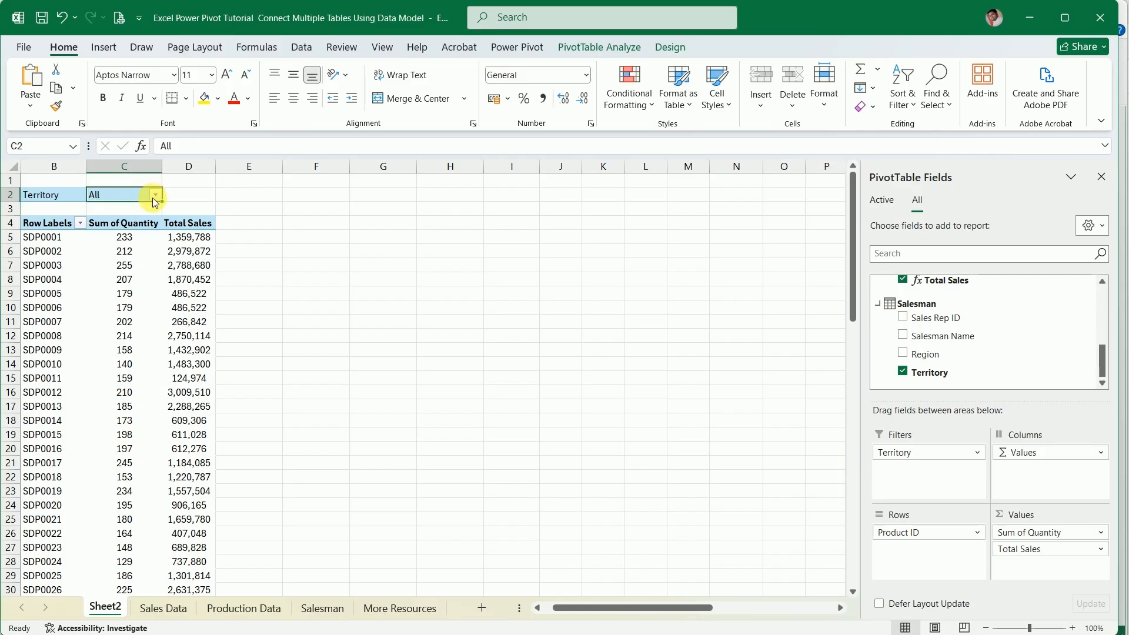
{"action": "left_click", "coordinate": [12, 233]}
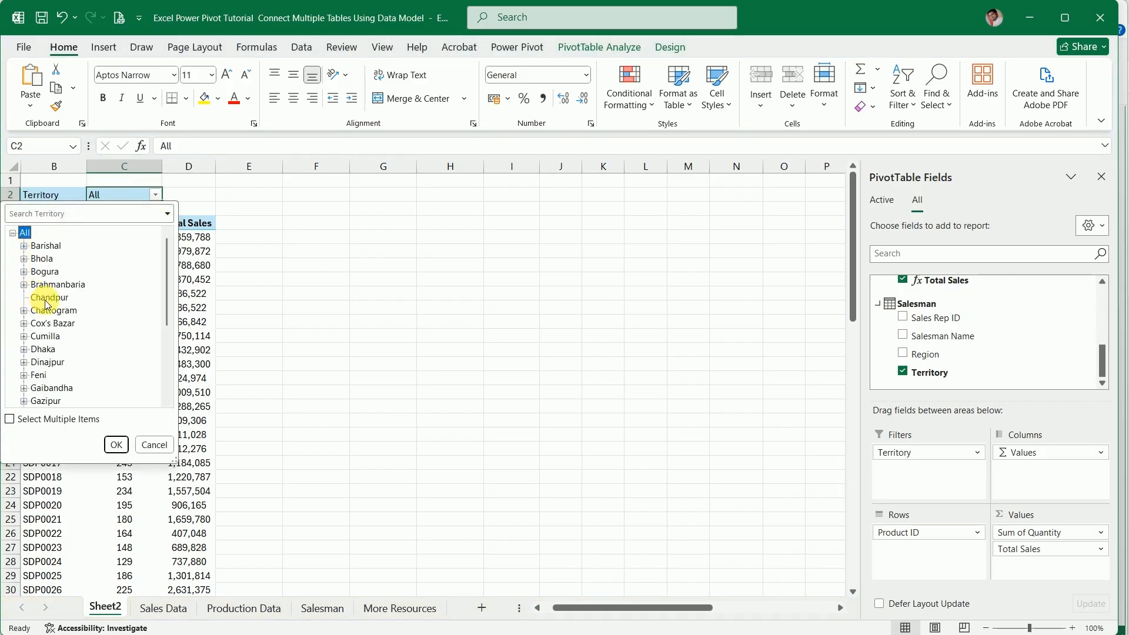
{"action": "left_click", "coordinate": [31, 298]}
{"action": "left_click", "coordinate": [116, 444]}
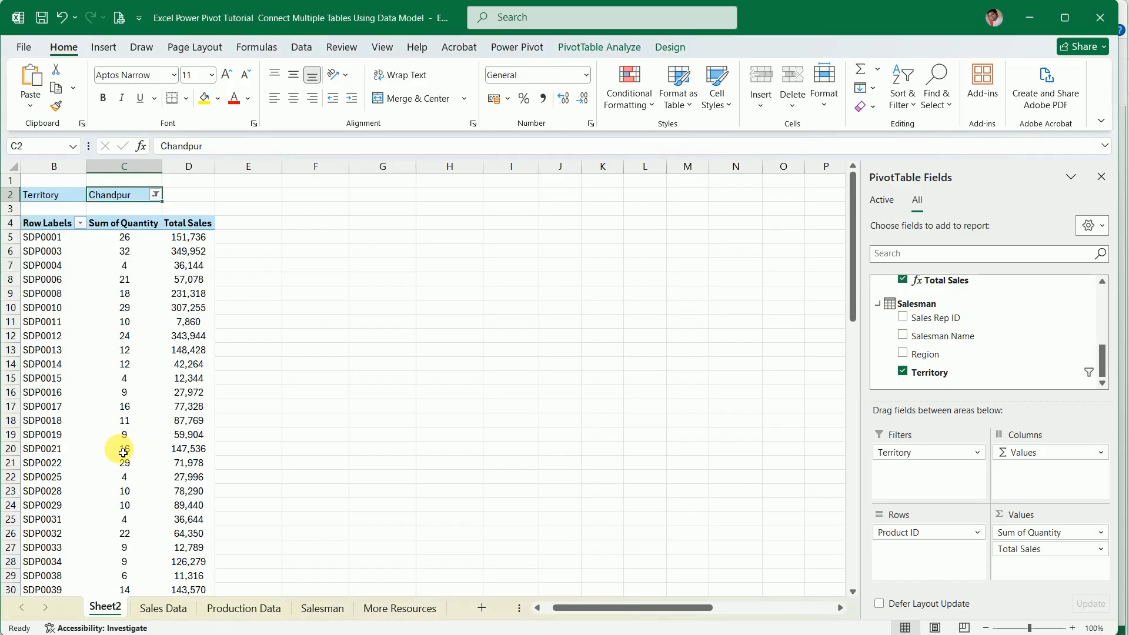
{"action": "scroll", "coordinate": [176, 400], "scroll_direction": "down", "scroll_amount": 7}
{"action": "scroll", "coordinate": [180, 406], "scroll_direction": "down", "scroll_amount": 6}
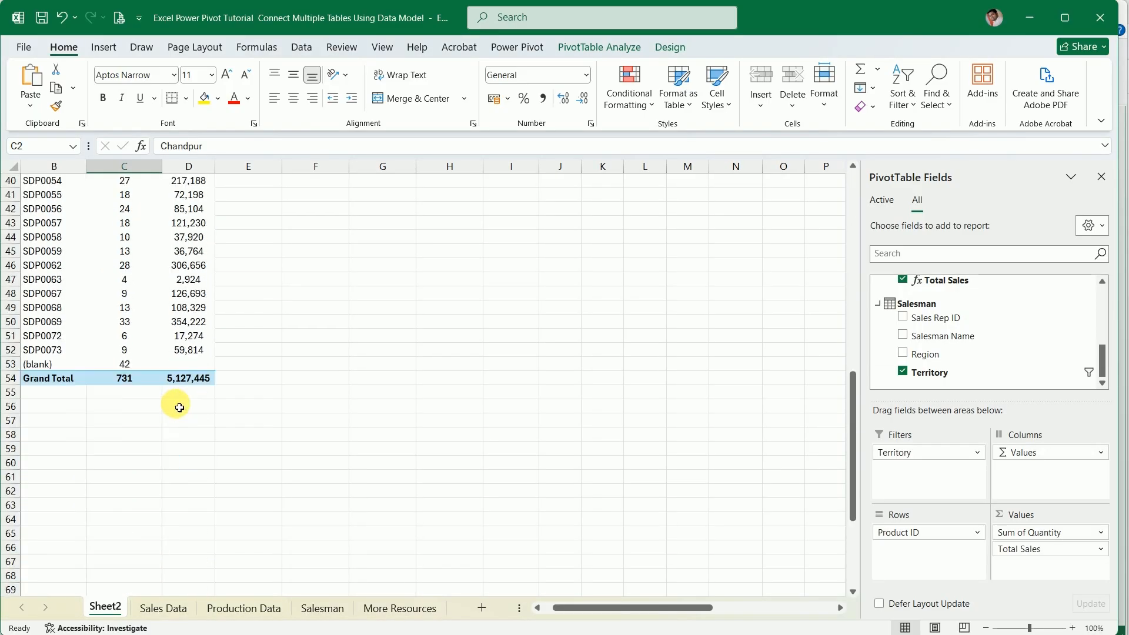
{"action": "scroll", "coordinate": [179, 405], "scroll_direction": "up", "scroll_amount": 13}
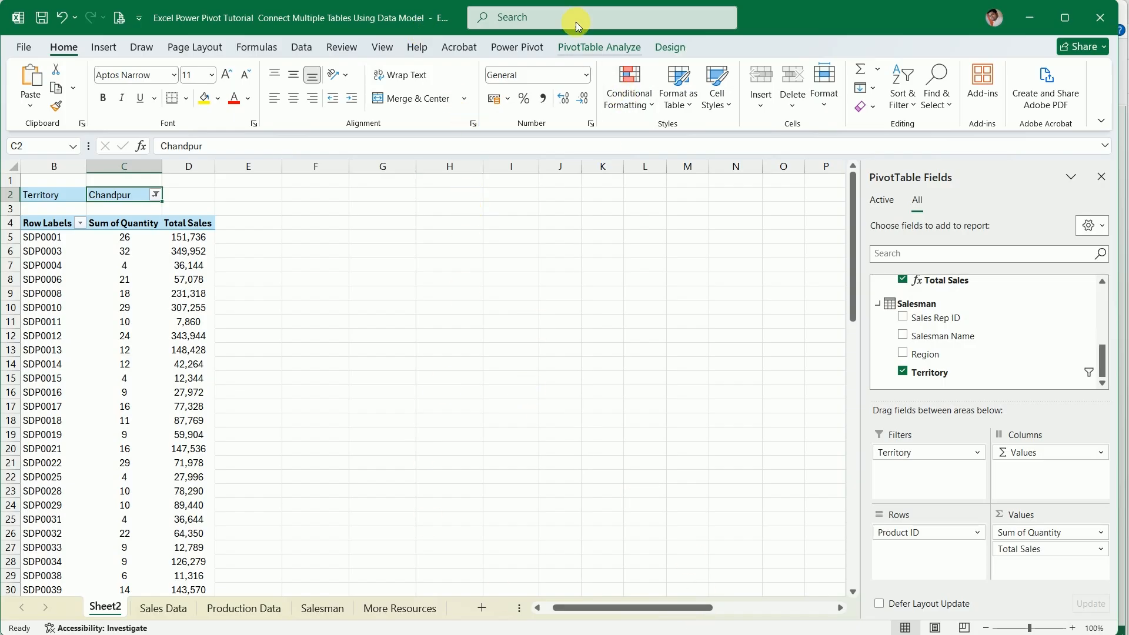
{"action": "left_click", "coordinate": [583, 46]}
{"action": "left_click", "coordinate": [520, 47]}
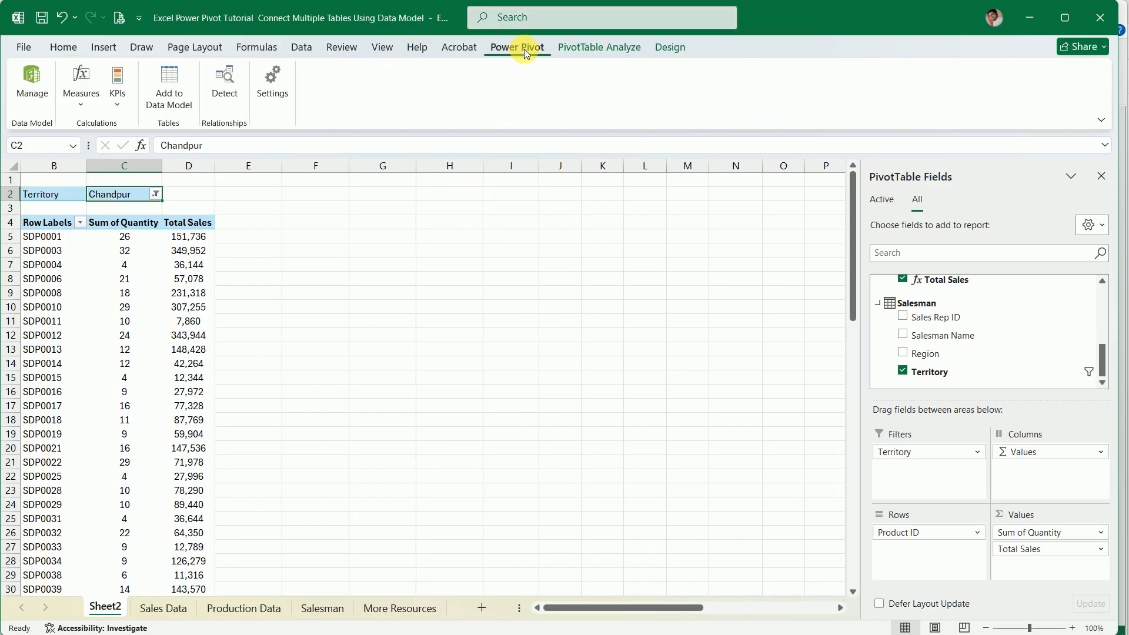
{"action": "left_click", "coordinate": [591, 49]}
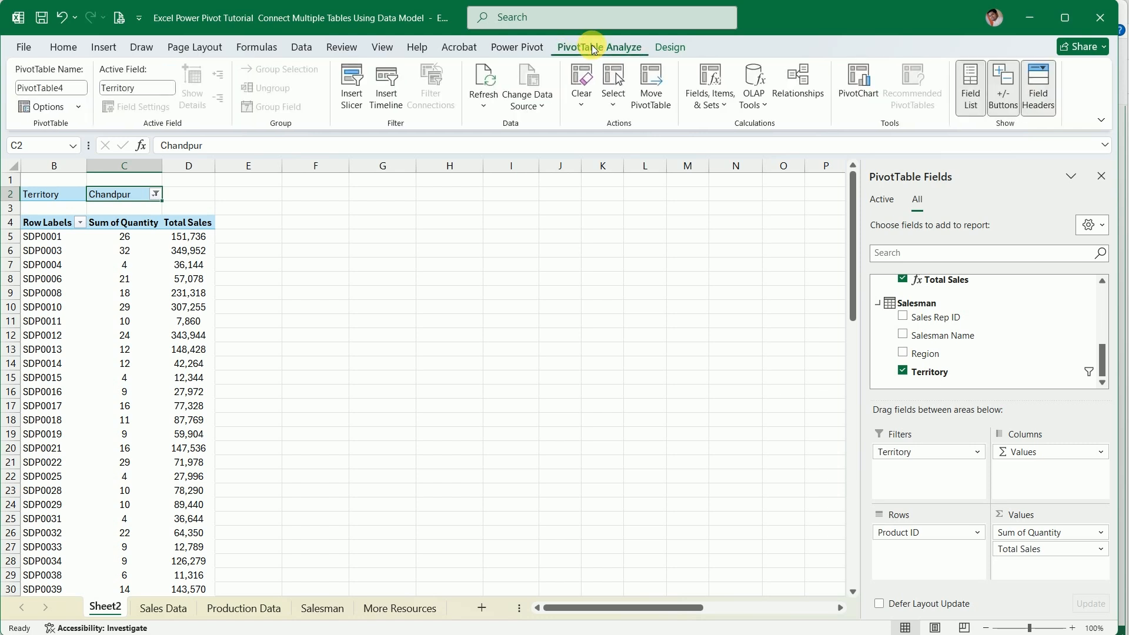
{"action": "left_click", "coordinate": [524, 48]}
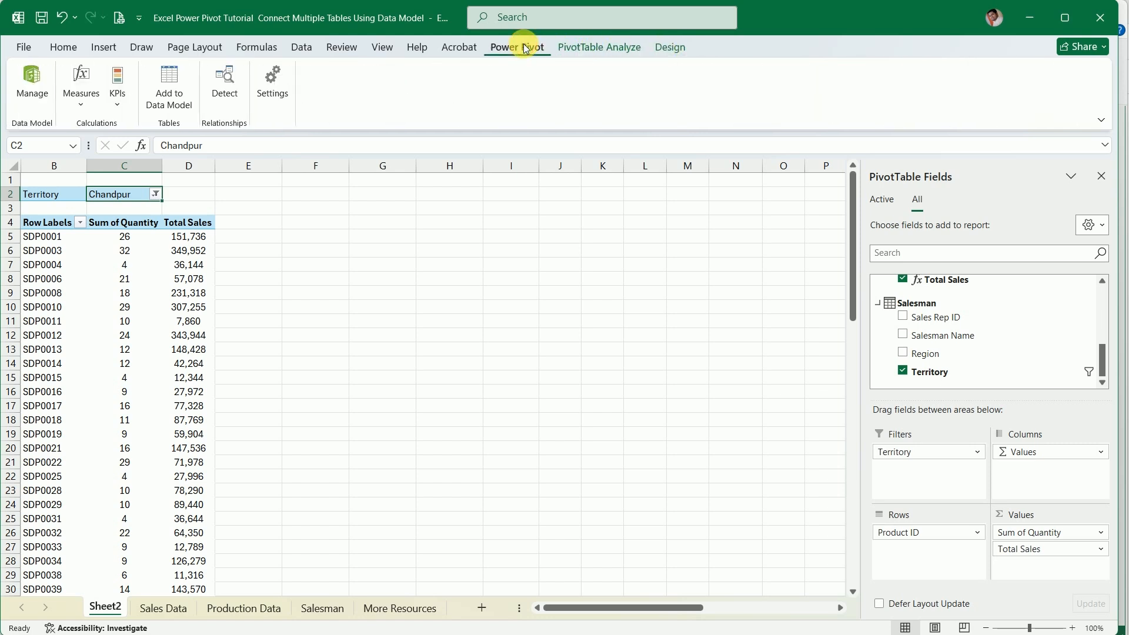
{"action": "left_click", "coordinate": [623, 49]}
{"action": "left_click", "coordinate": [671, 49]}
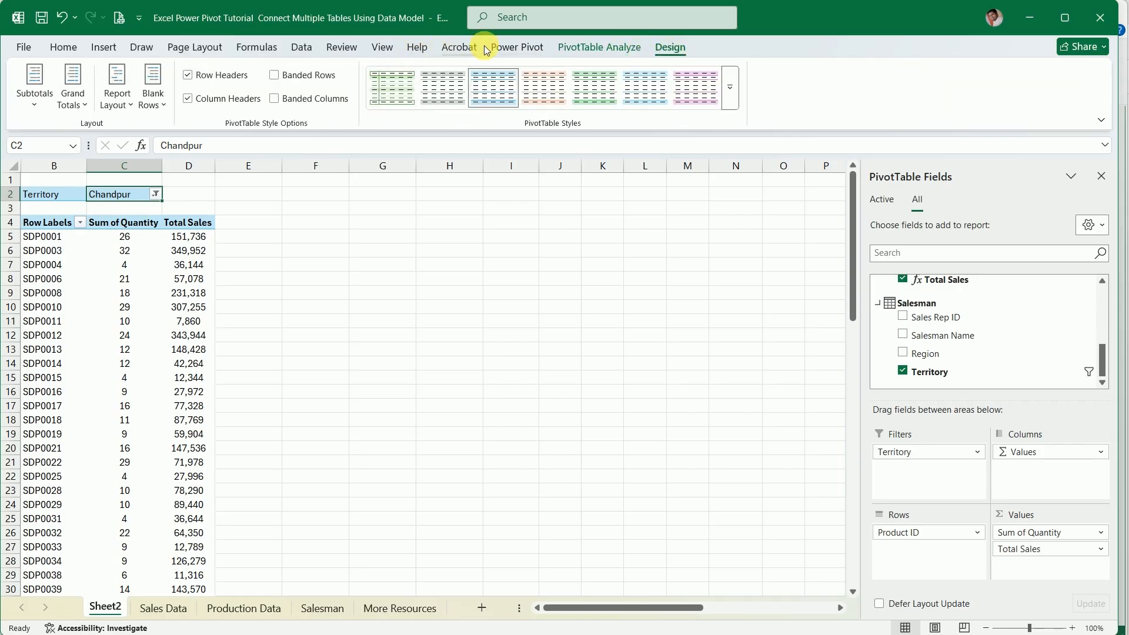
{"action": "left_click", "coordinate": [518, 48]}
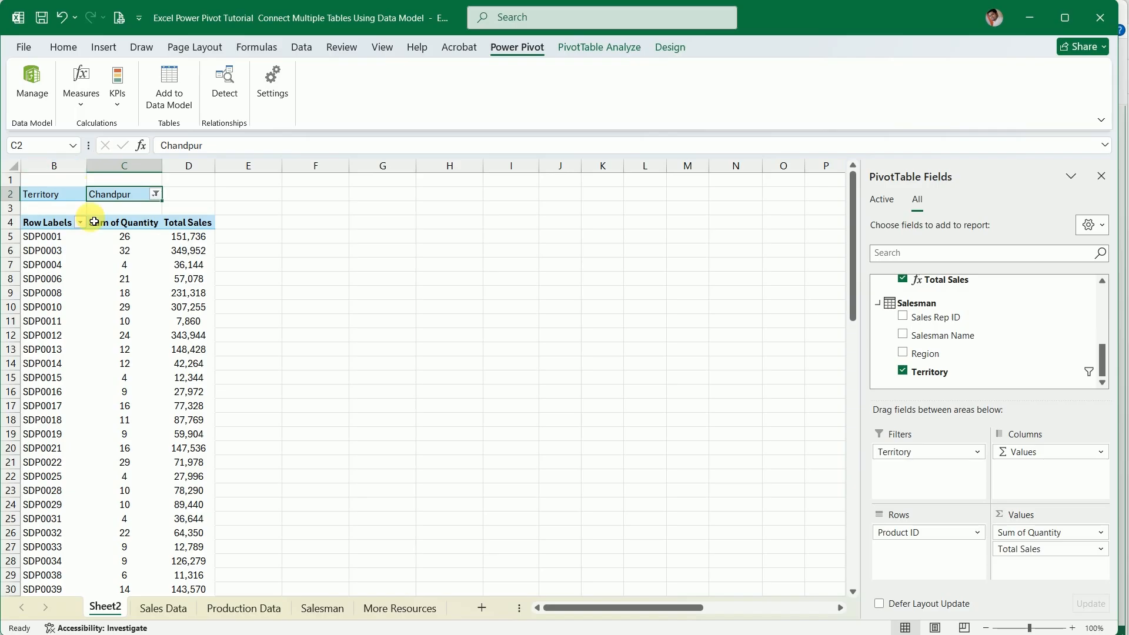
{"action": "left_click", "coordinate": [192, 321]}
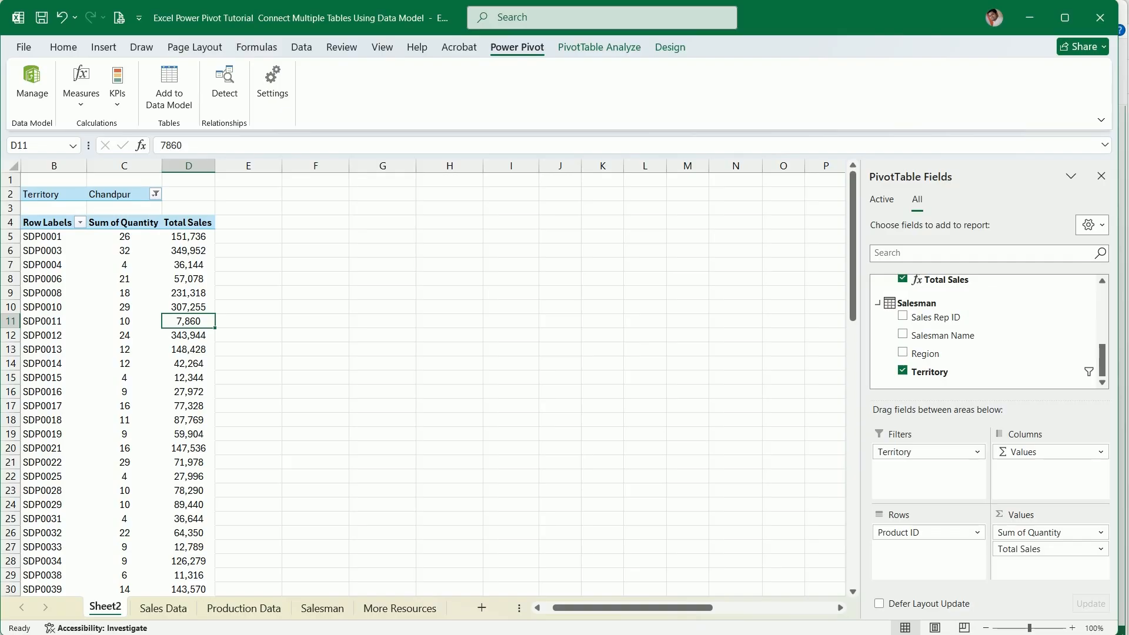
Switch to the Power Pivot for Excel window with the diagram of the Sales_Man, Salesman and ProductionData tables
{"action": "key", "text": "alt+Tab"}
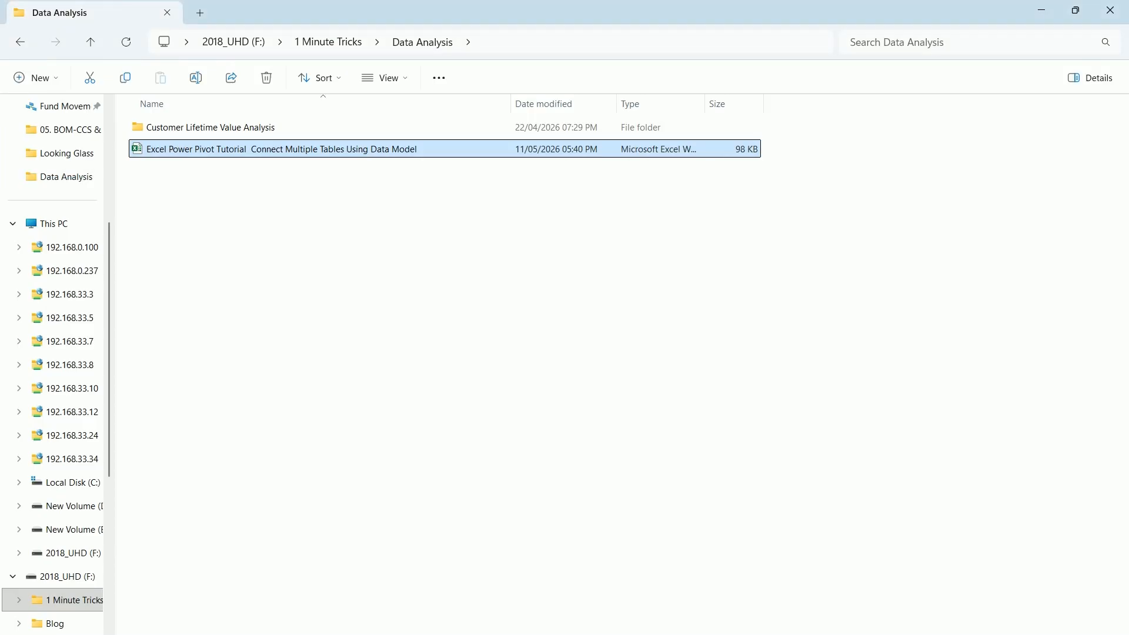
{"action": "mouse_move", "coordinate": [741, 631]}
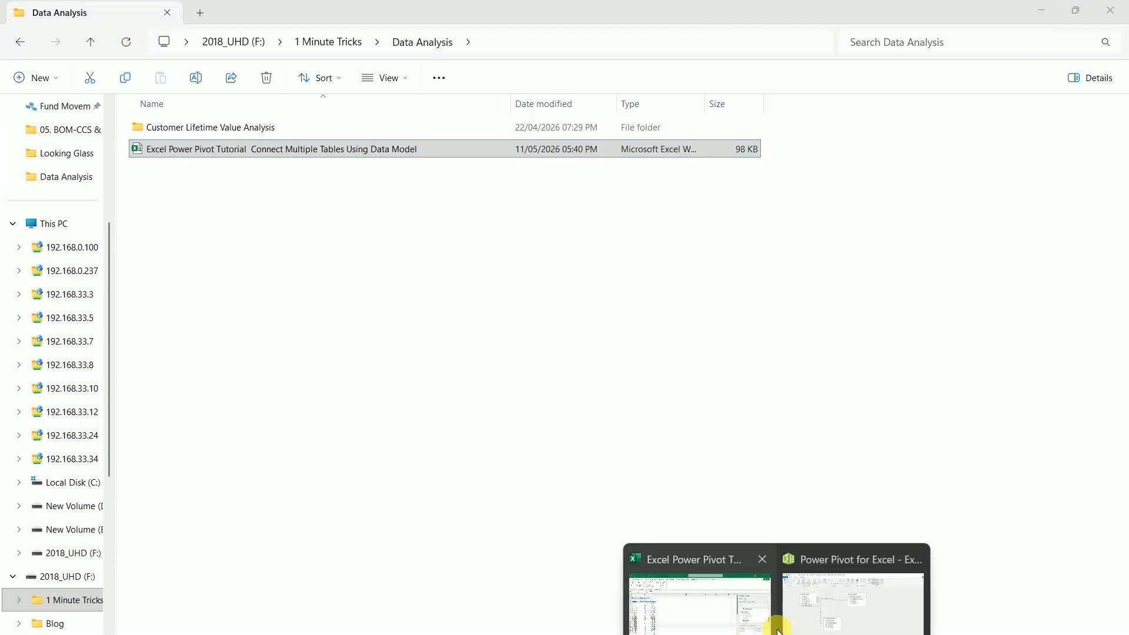
{"action": "left_click", "coordinate": [858, 613]}
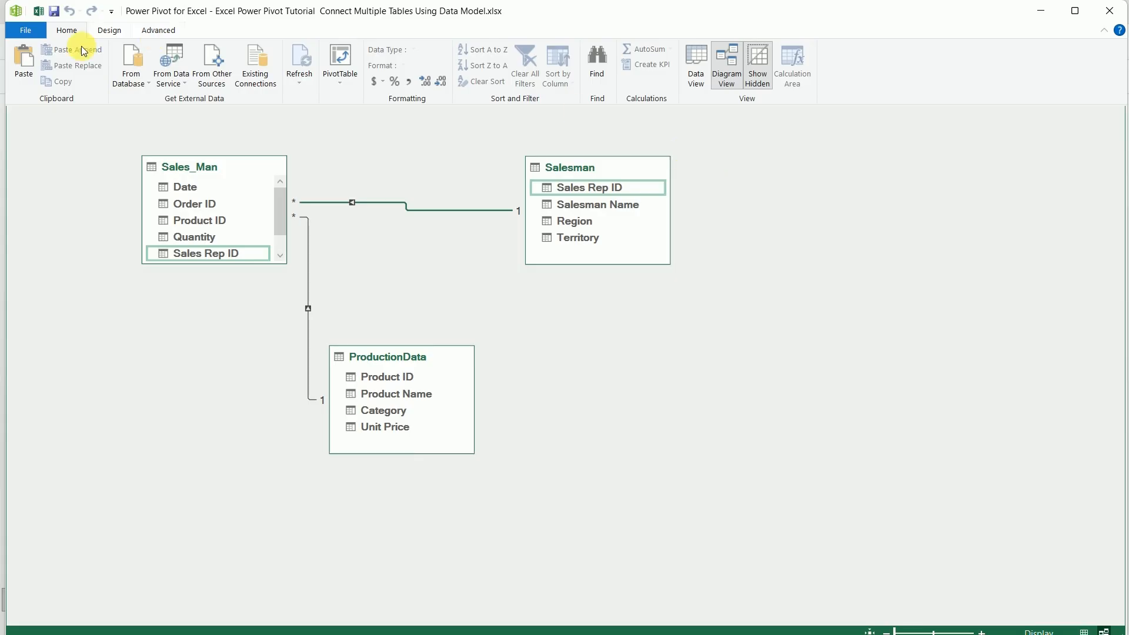